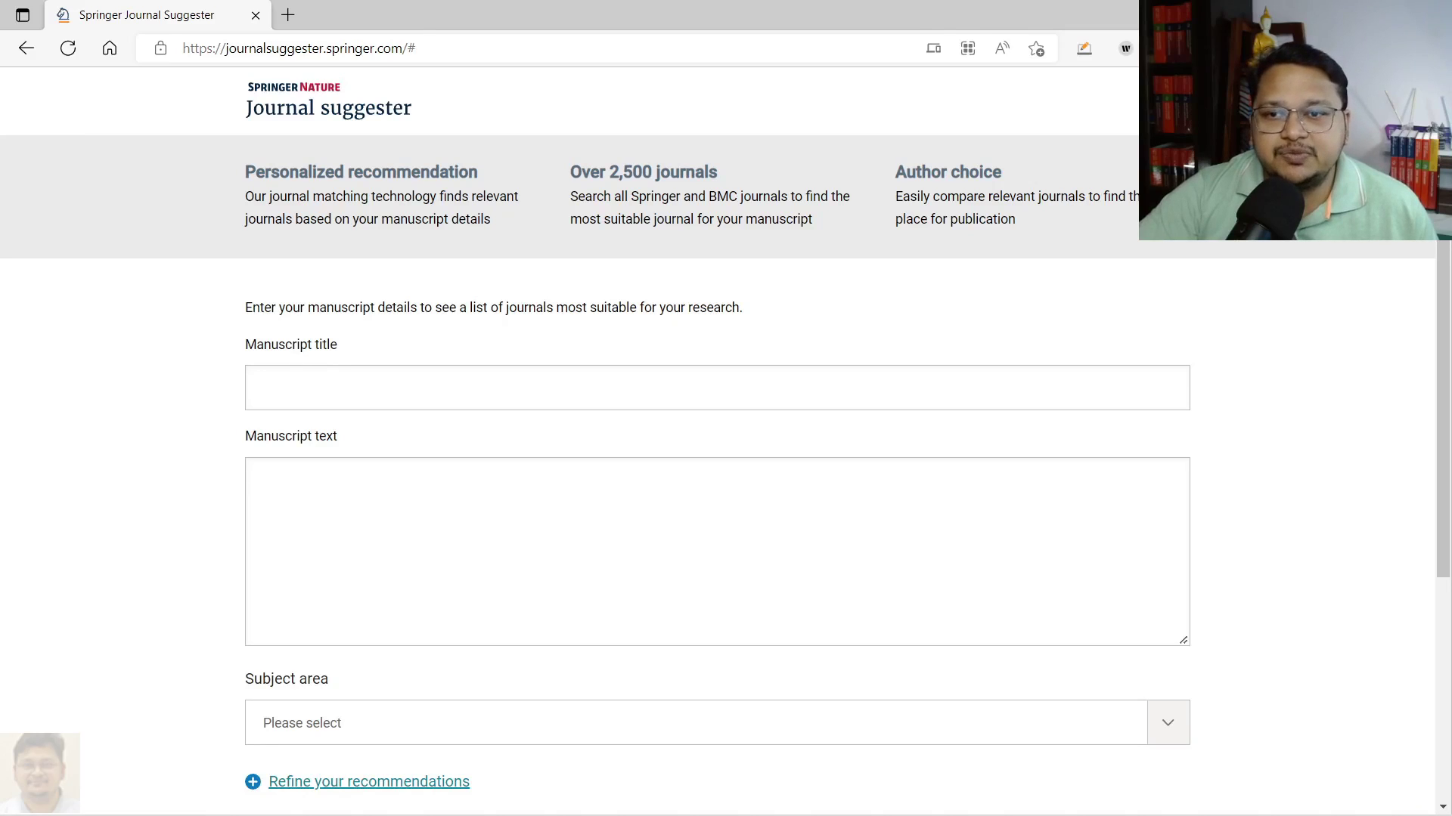
Paste the ForEx++ Parkinson's disease title from the notes file into Manuscript title.
key(ctrl+l)
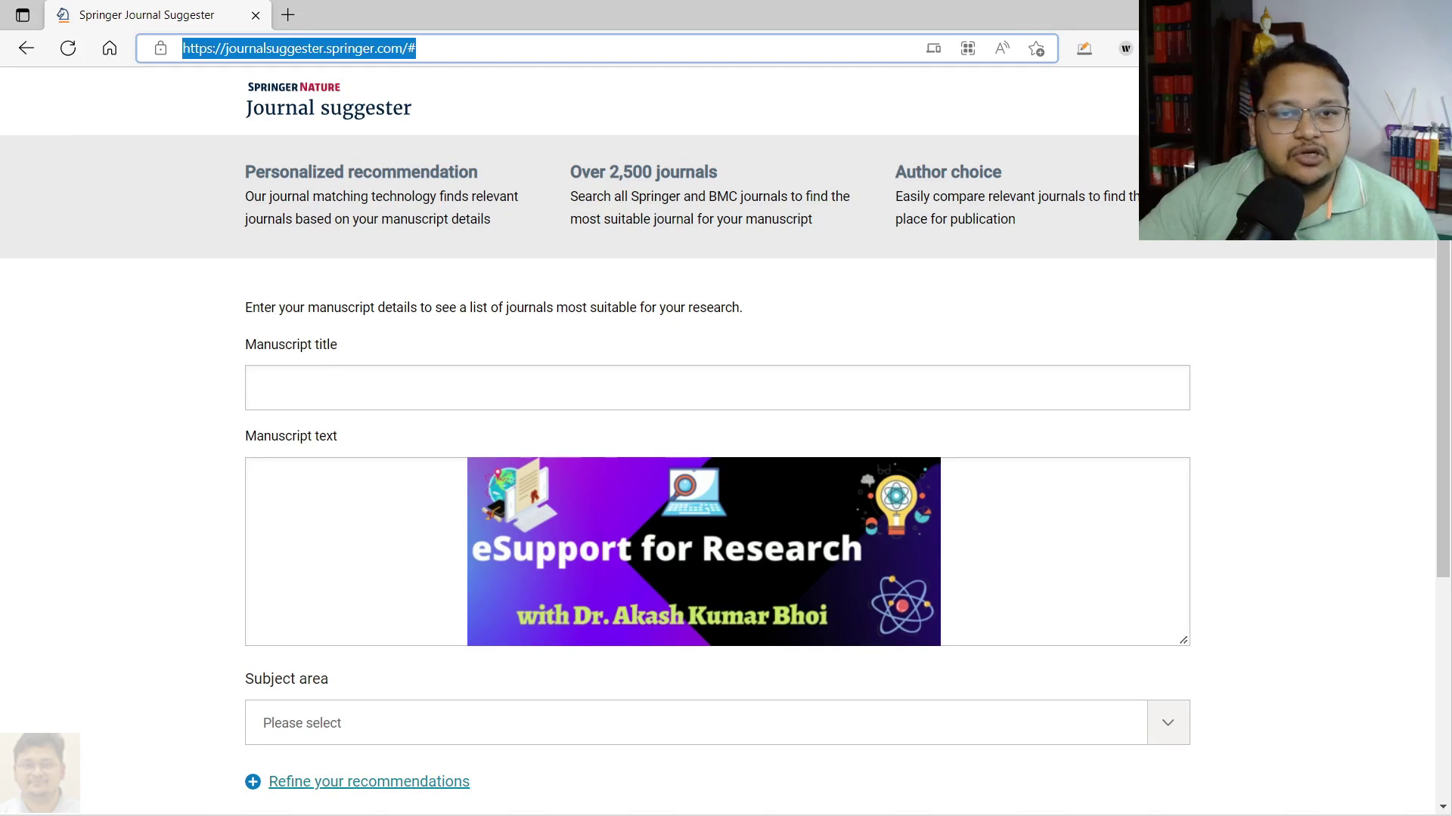
key(Escape)
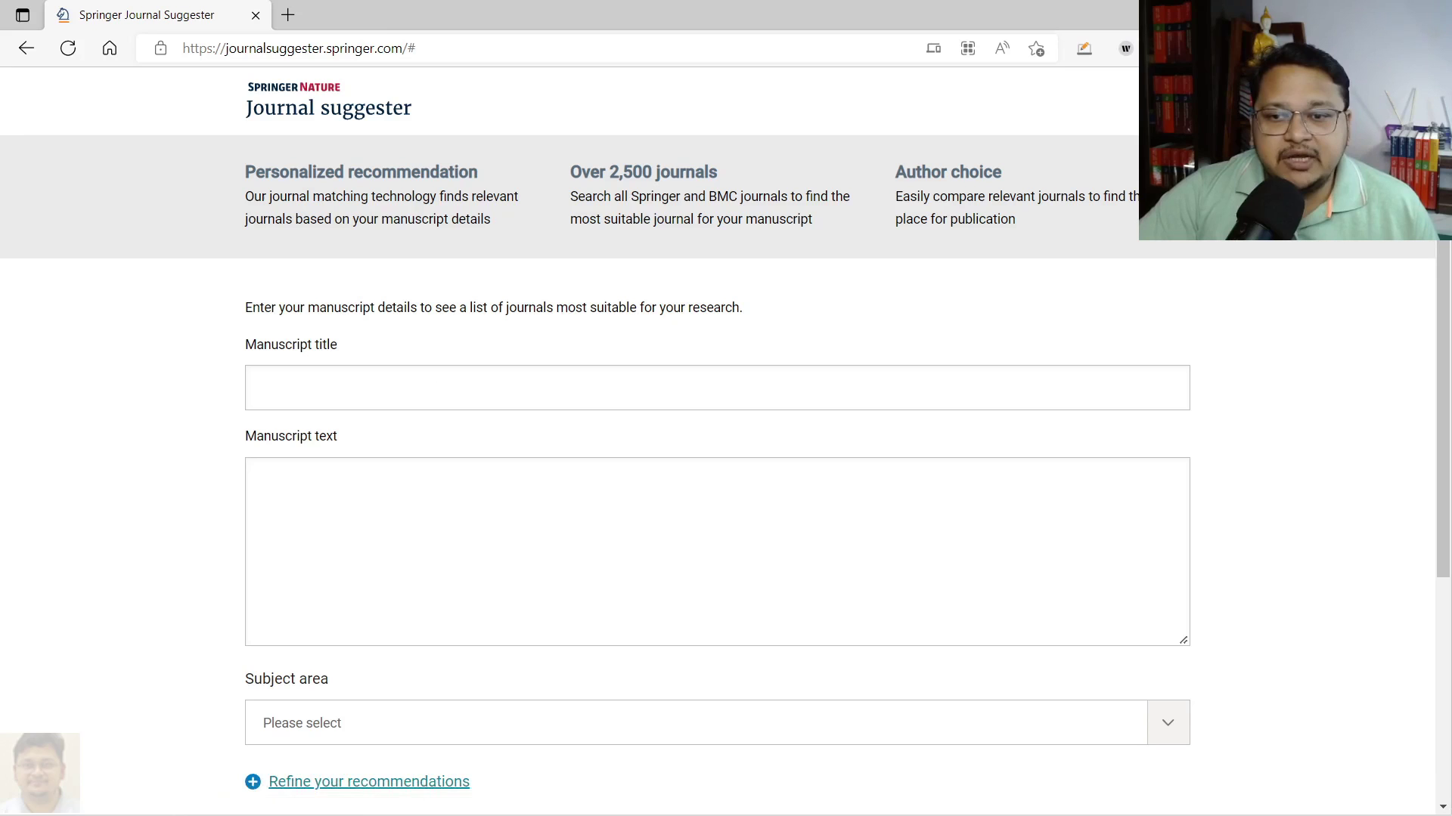
click(826, 800)
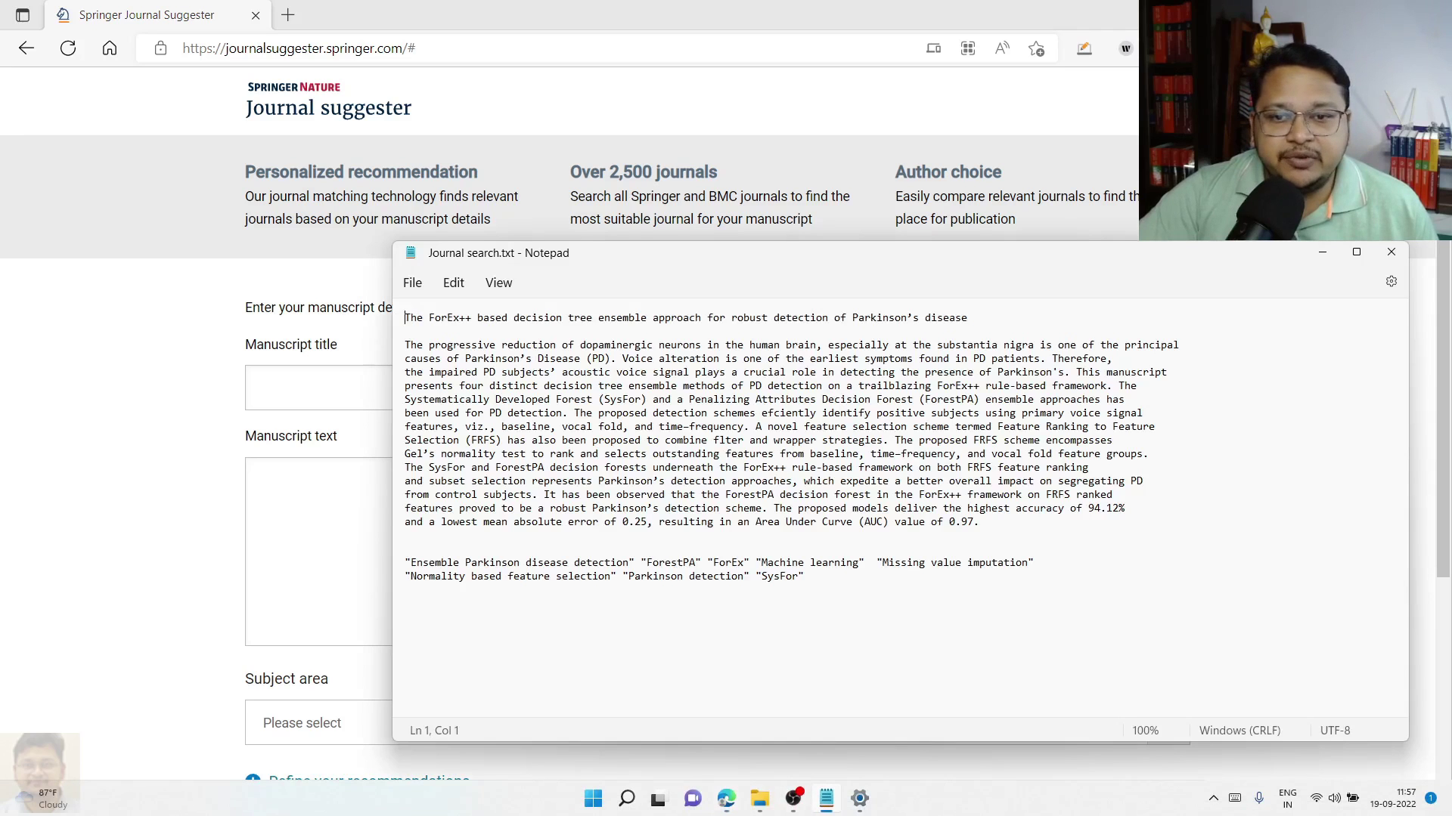
drag(405, 317, 968, 317)
key(ctrl+c)
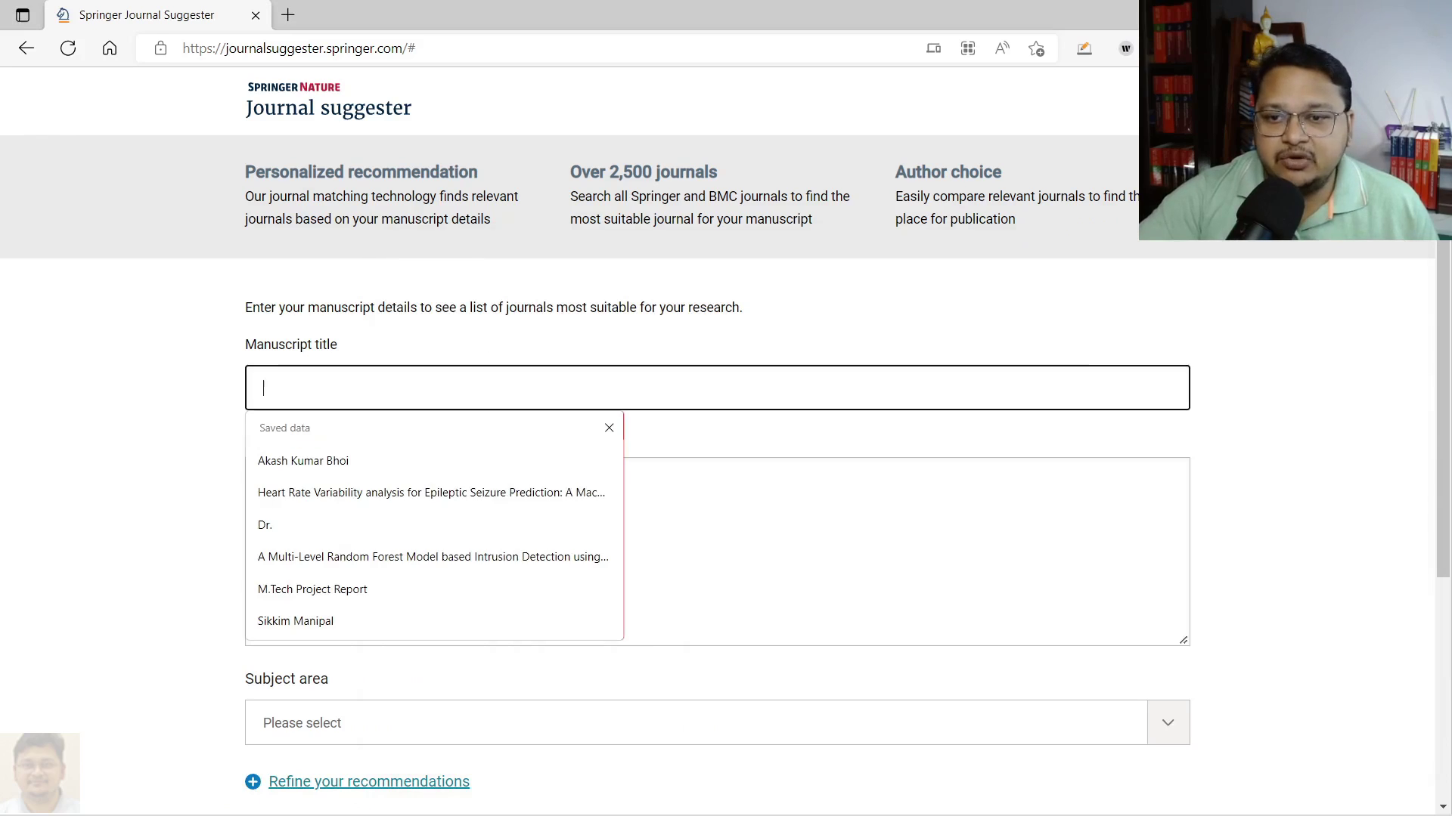
click(317, 388)
key(ctrl+v)
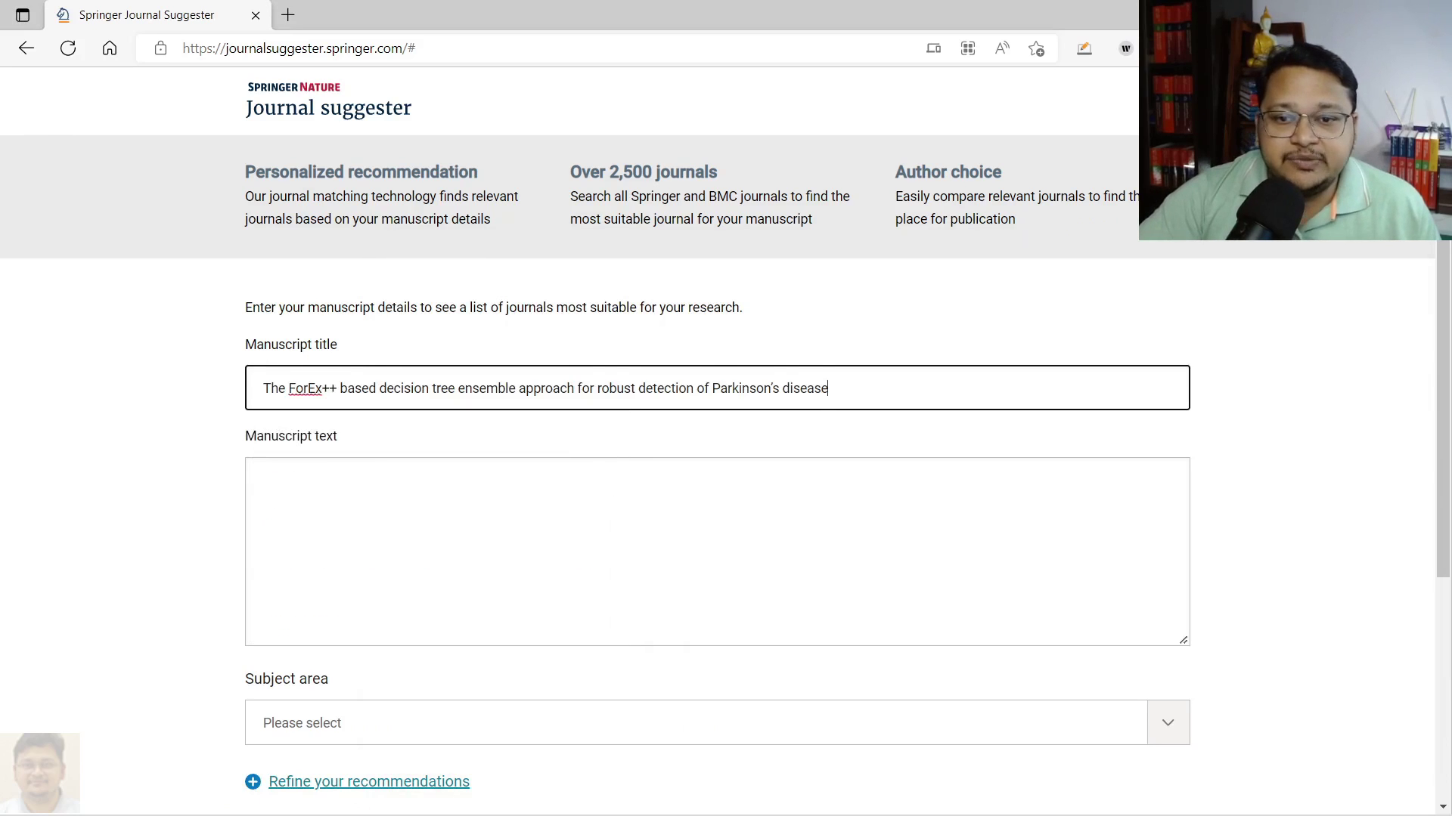
scroll(717, 439, down, 1)
scroll(717, 438, up, 1)
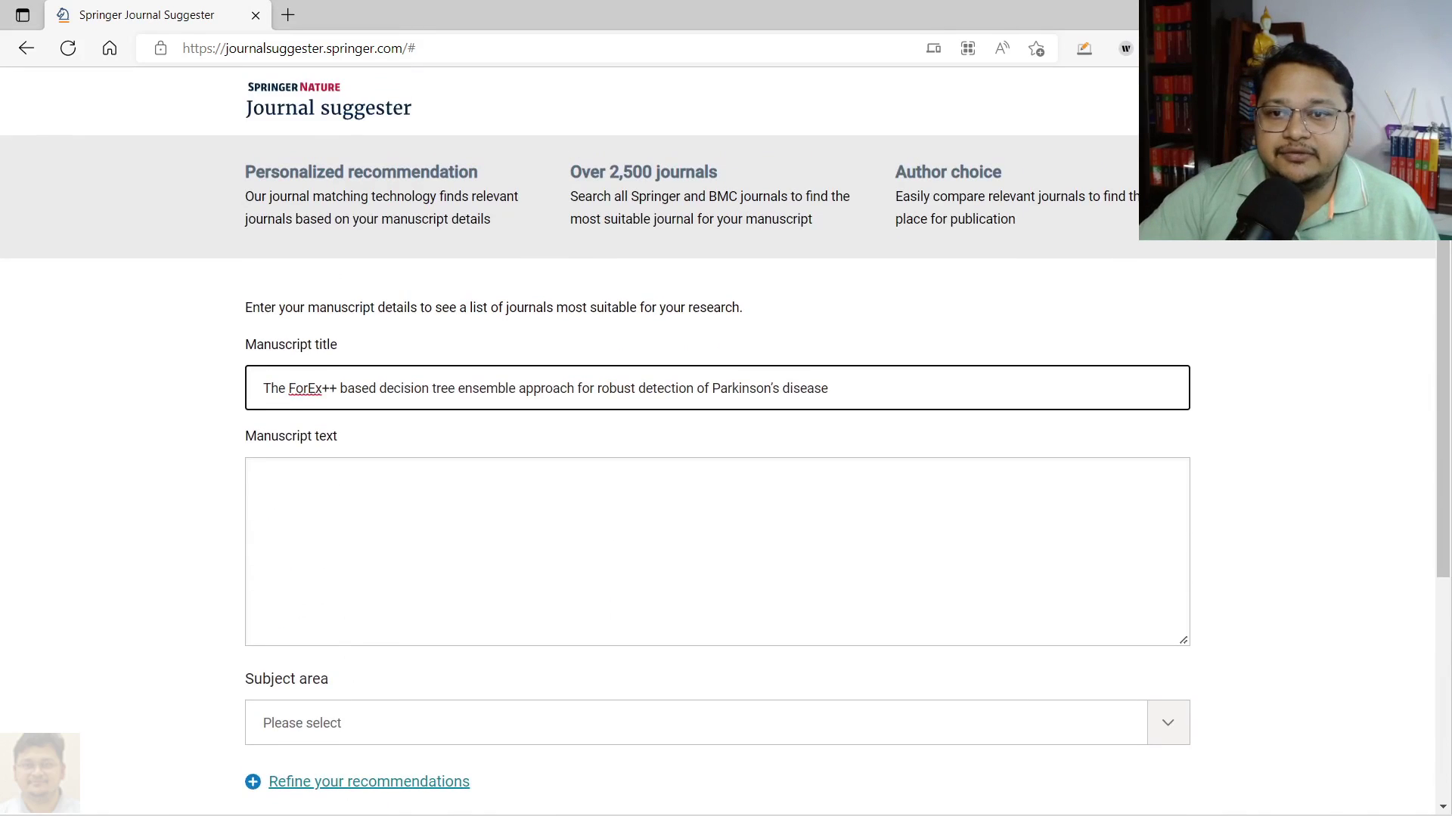
Copy the full abstract from the notes file into the Manuscript text field.
key(alt+Tab)
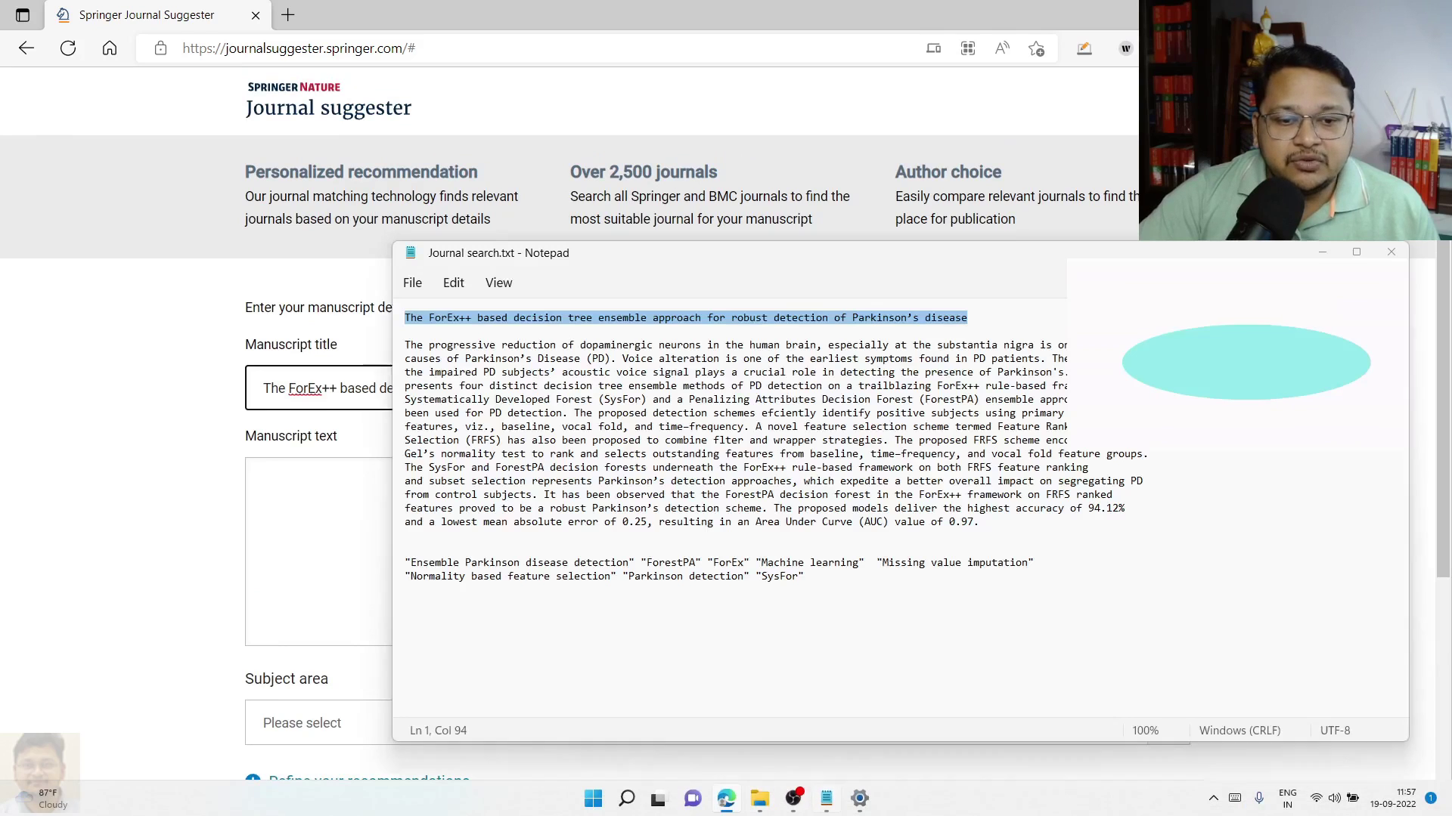
click(980, 522)
drag(980, 522, 405, 345)
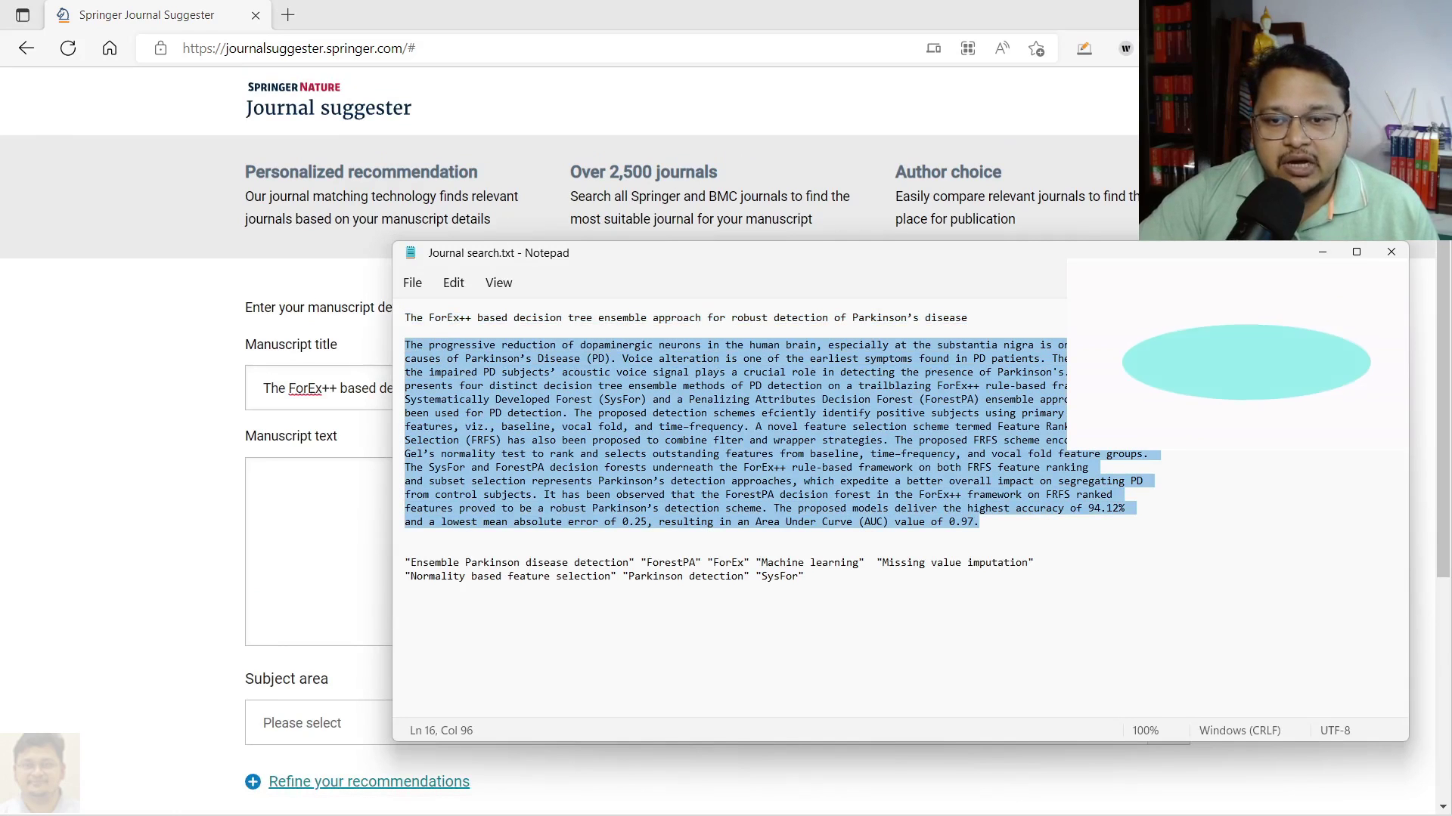
key(ctrl+c)
key(alt+Tab)
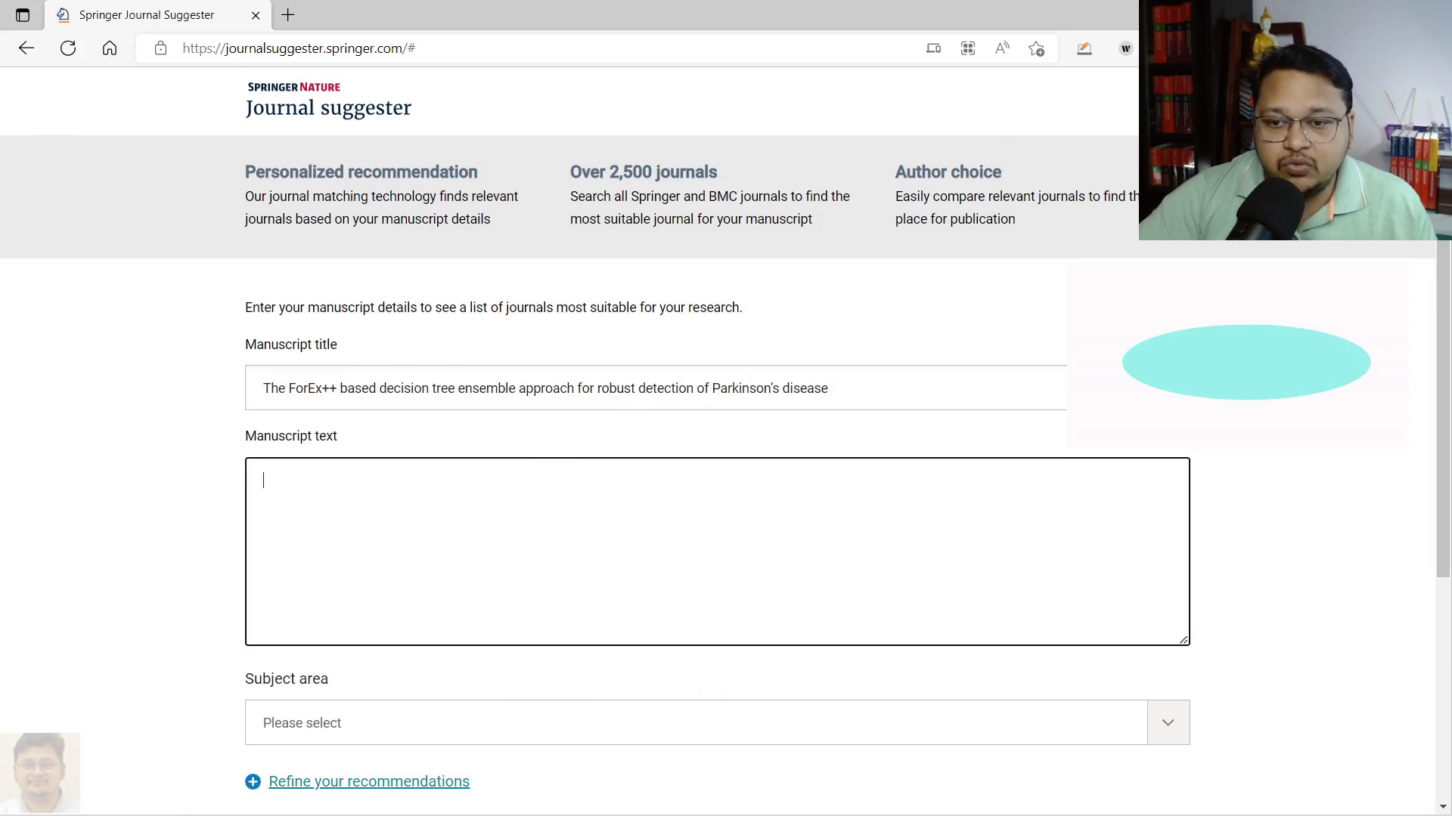
key(ctrl+v)
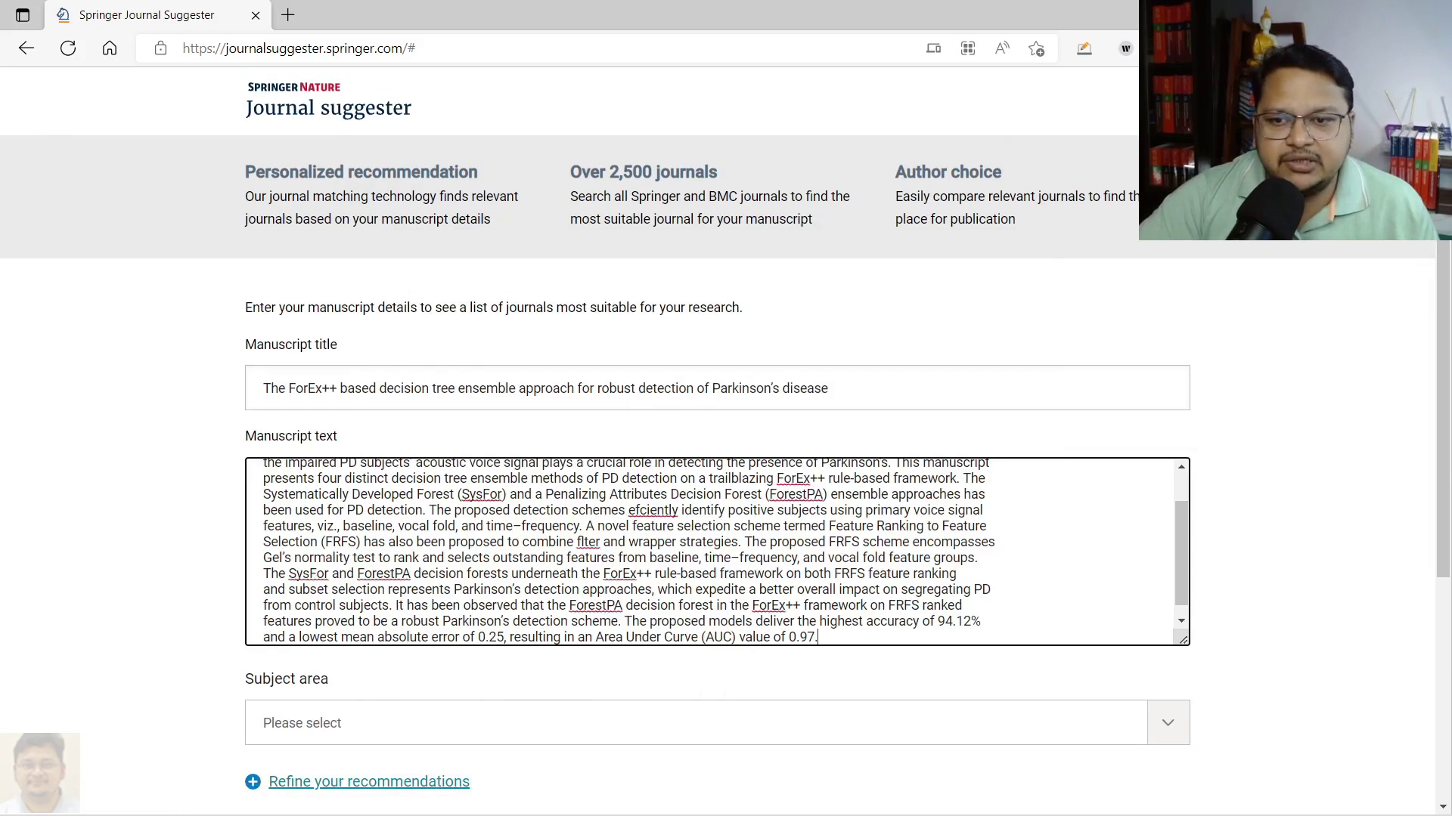
scroll(726, 529, down, 3)
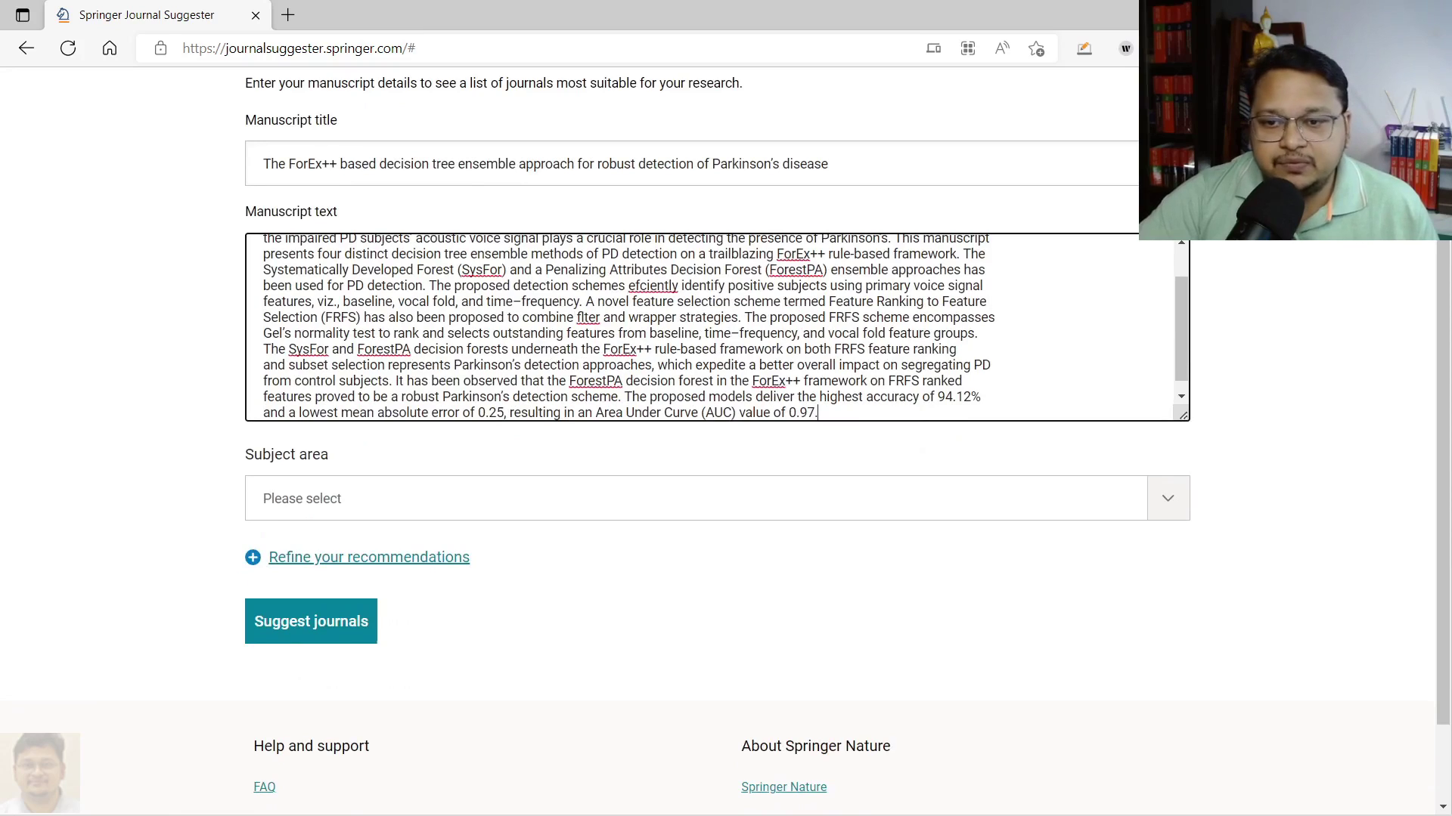
Set the Subject area dropdown to Engineering.
key(Tab)
key(alt+Down)
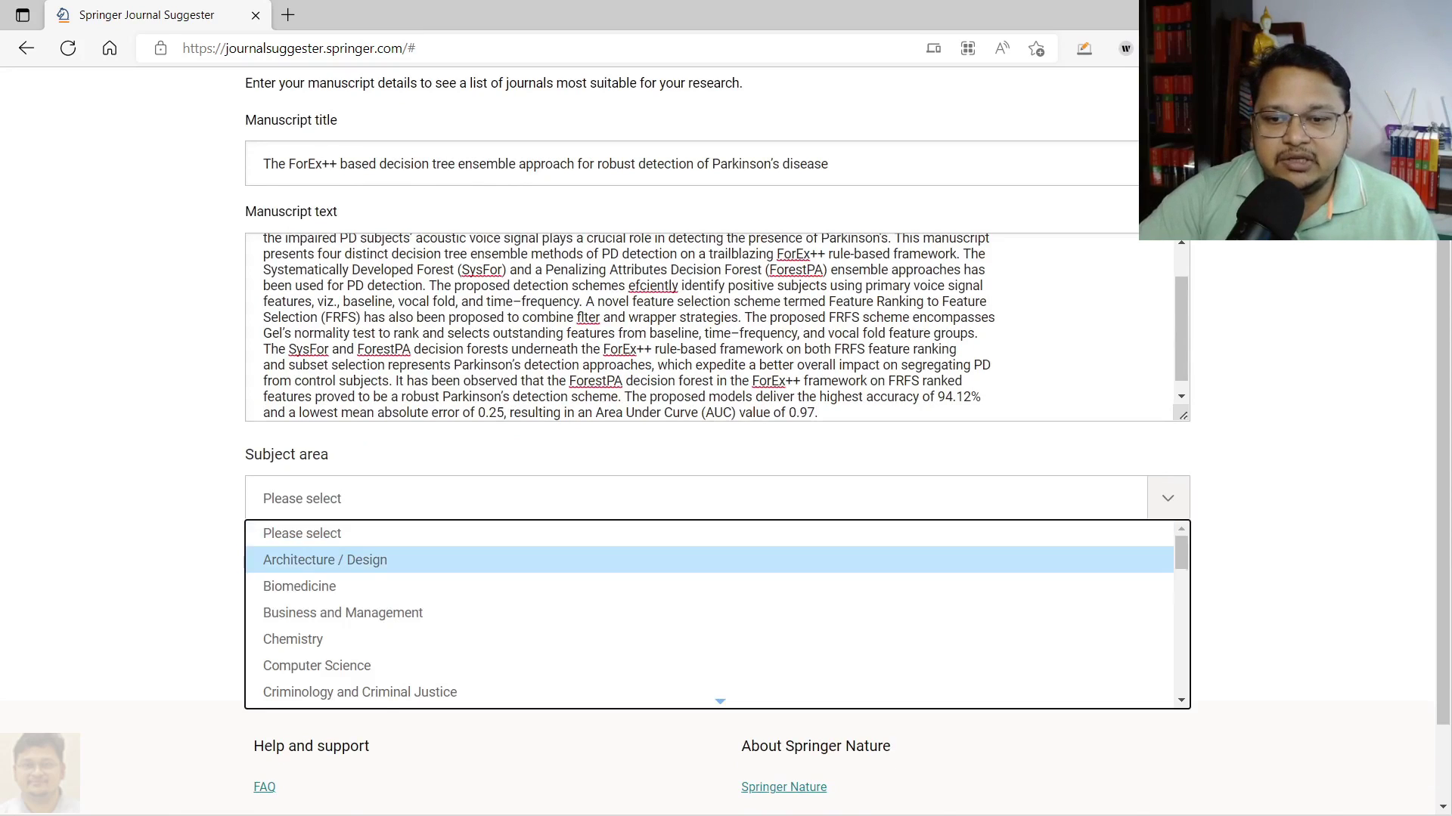
scroll(715, 613, down, 1)
scroll(715, 613, down, 2)
scroll(716, 612, down, 2)
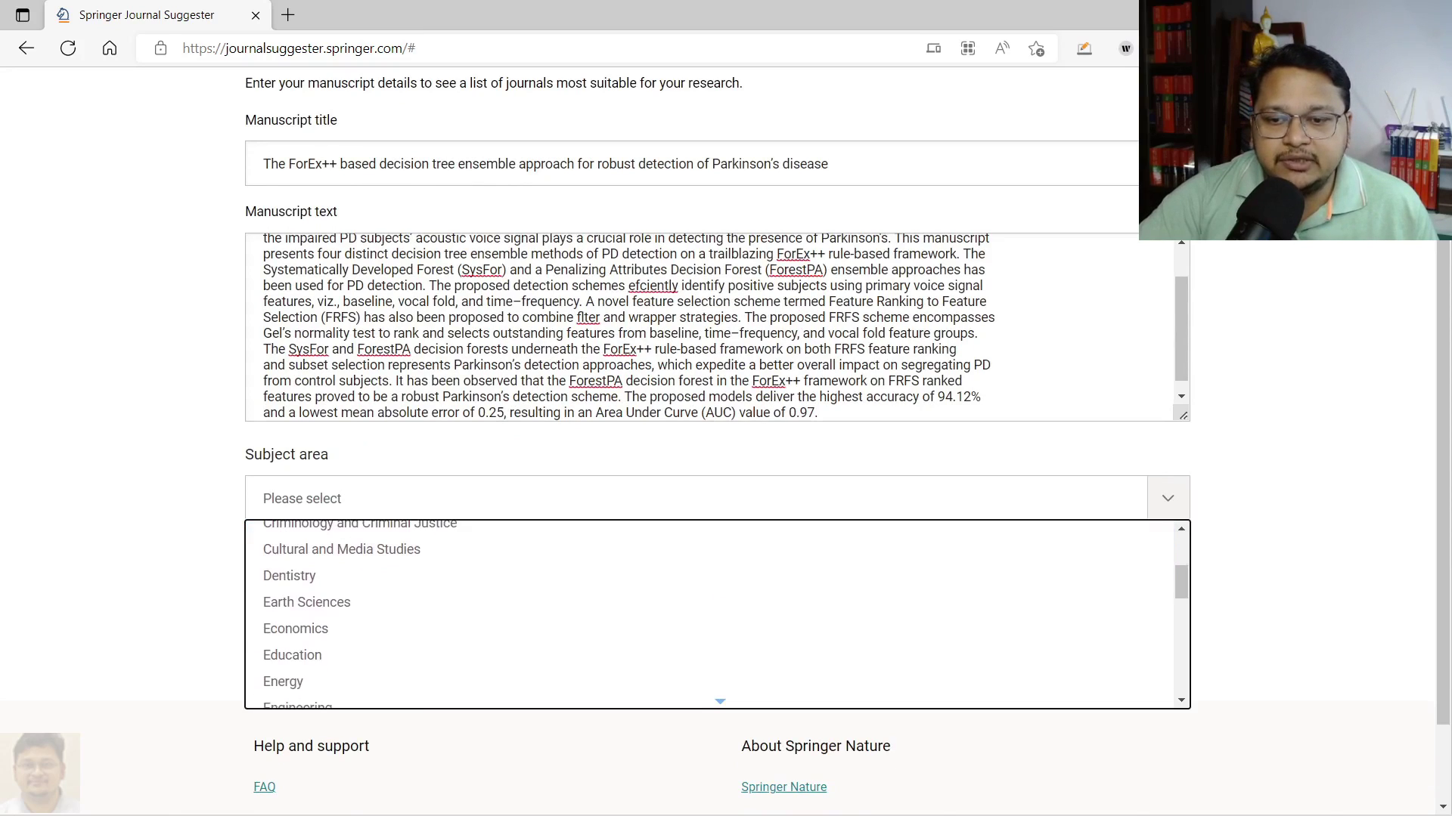
key(Down)
key(Down)
key(Down)
key(Down)
key(Return)
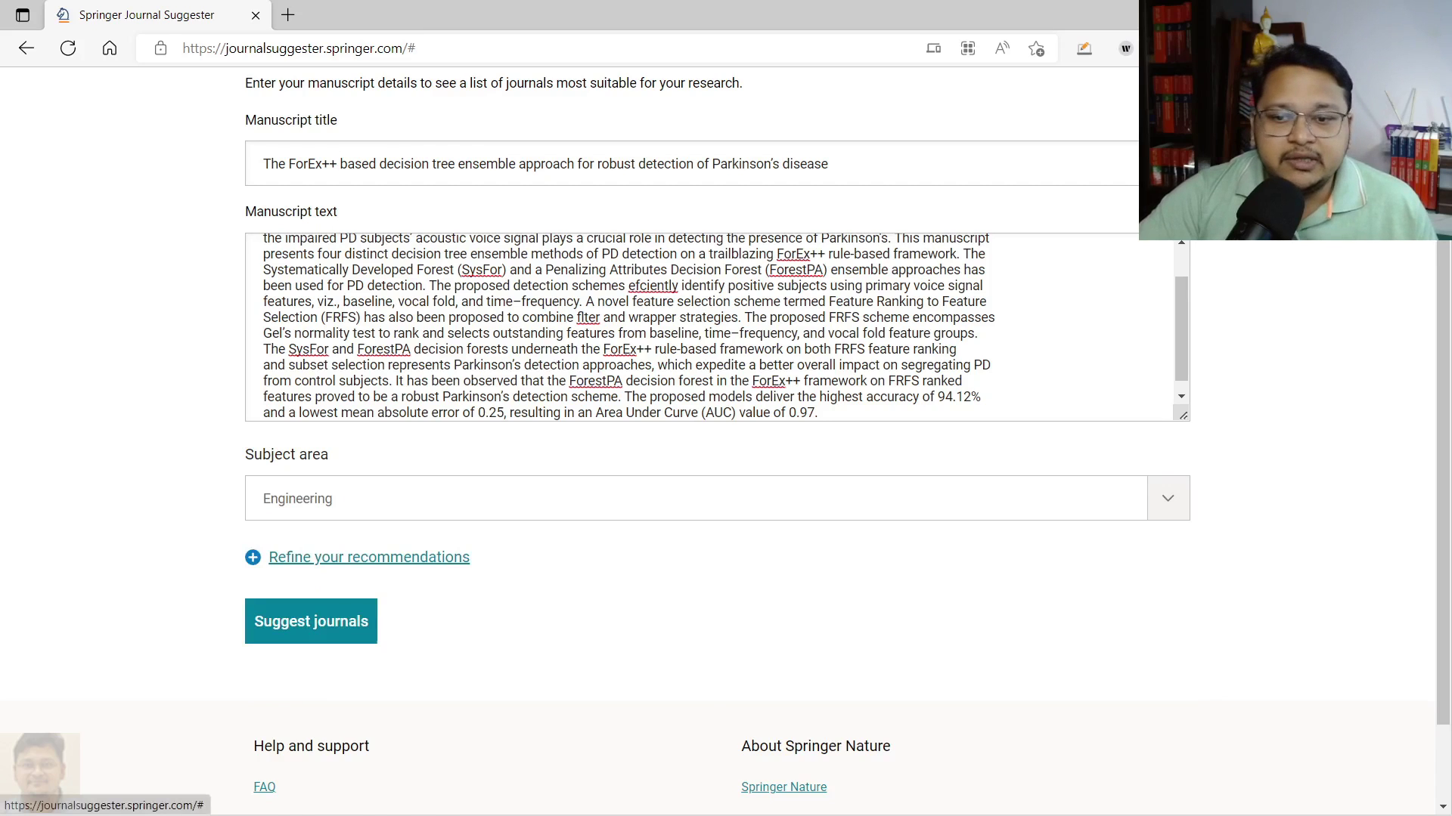
Expand 'Refine your recommendations' to show the impact factor, acceptance rate and indexing filters.
click(369, 557)
scroll(369, 557, down, 2)
scroll(718, 439, down, 3)
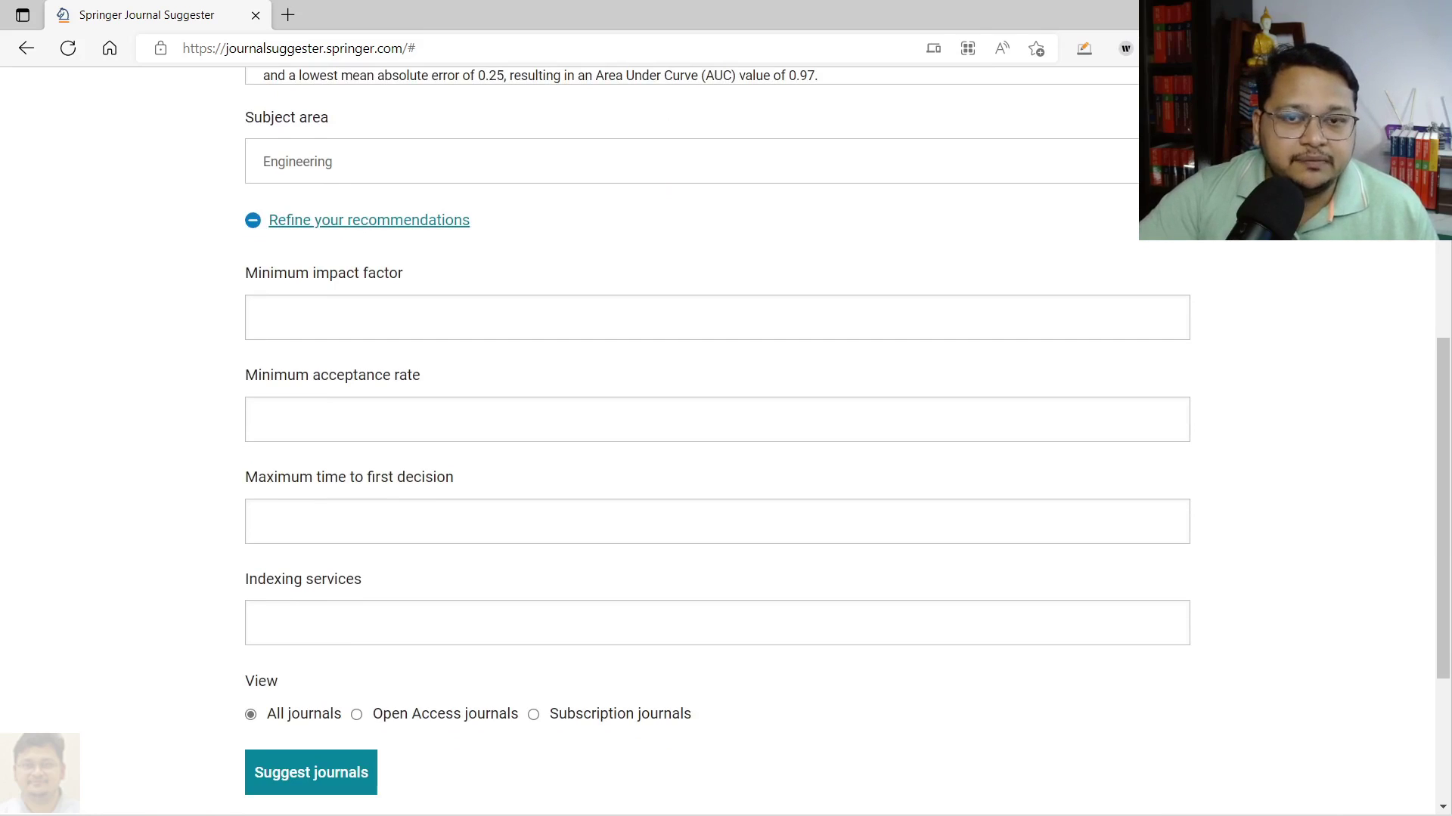
Set minimum impact factor 1, minimum acceptance rate 20 and maximum 50 days to first decision.
key(Tab)
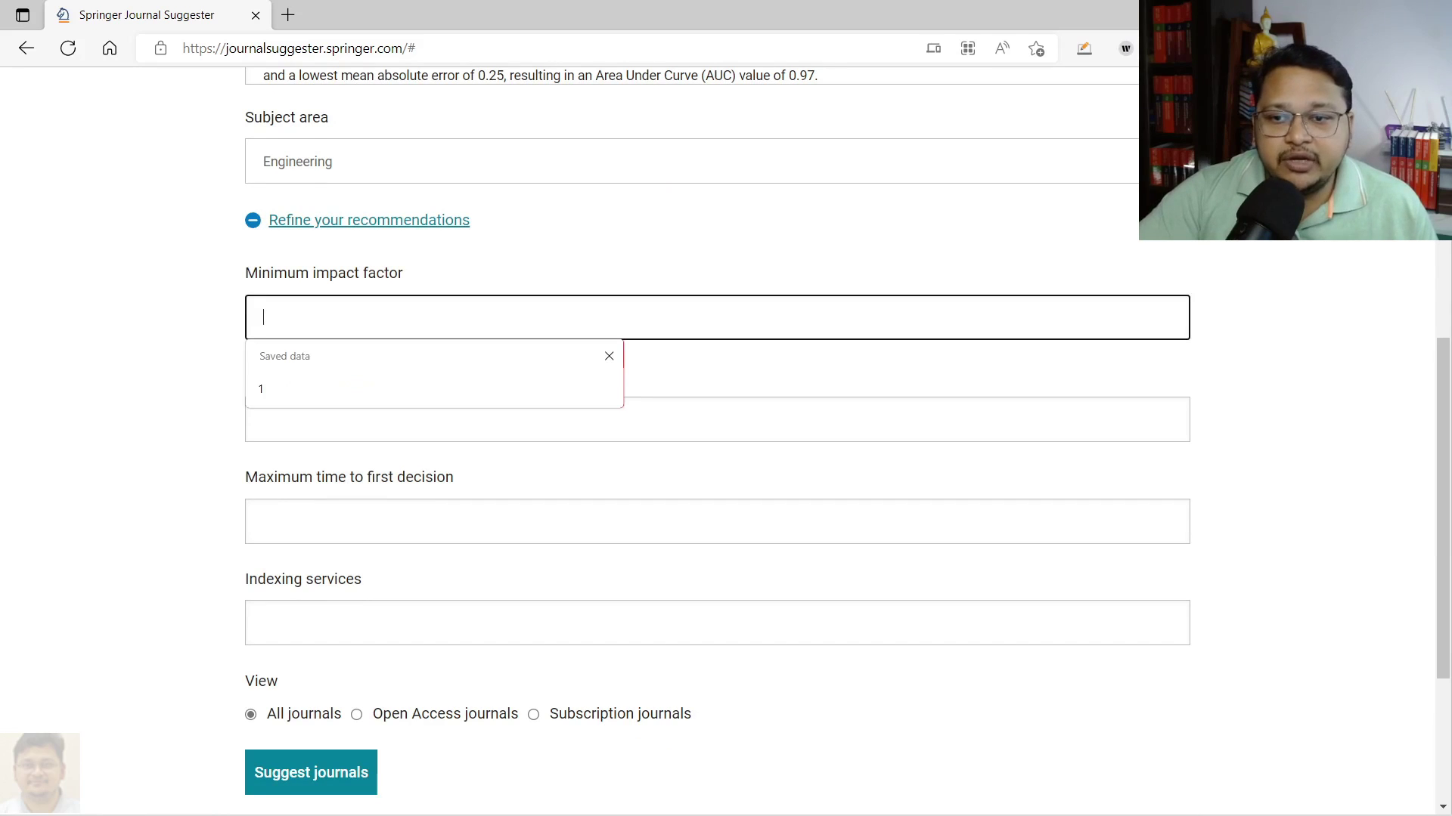
key(Down)
key(Return)
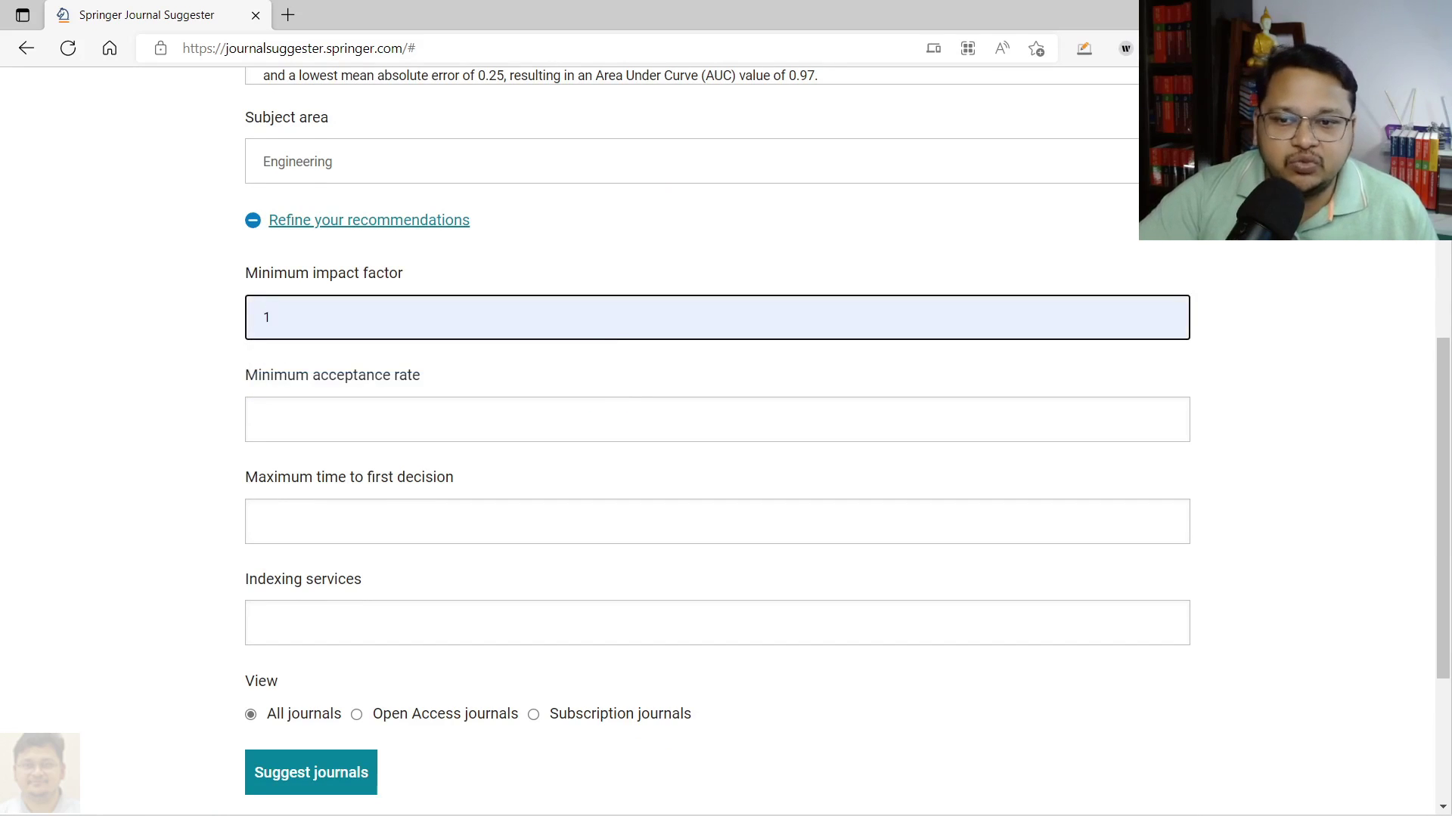
key(Tab)
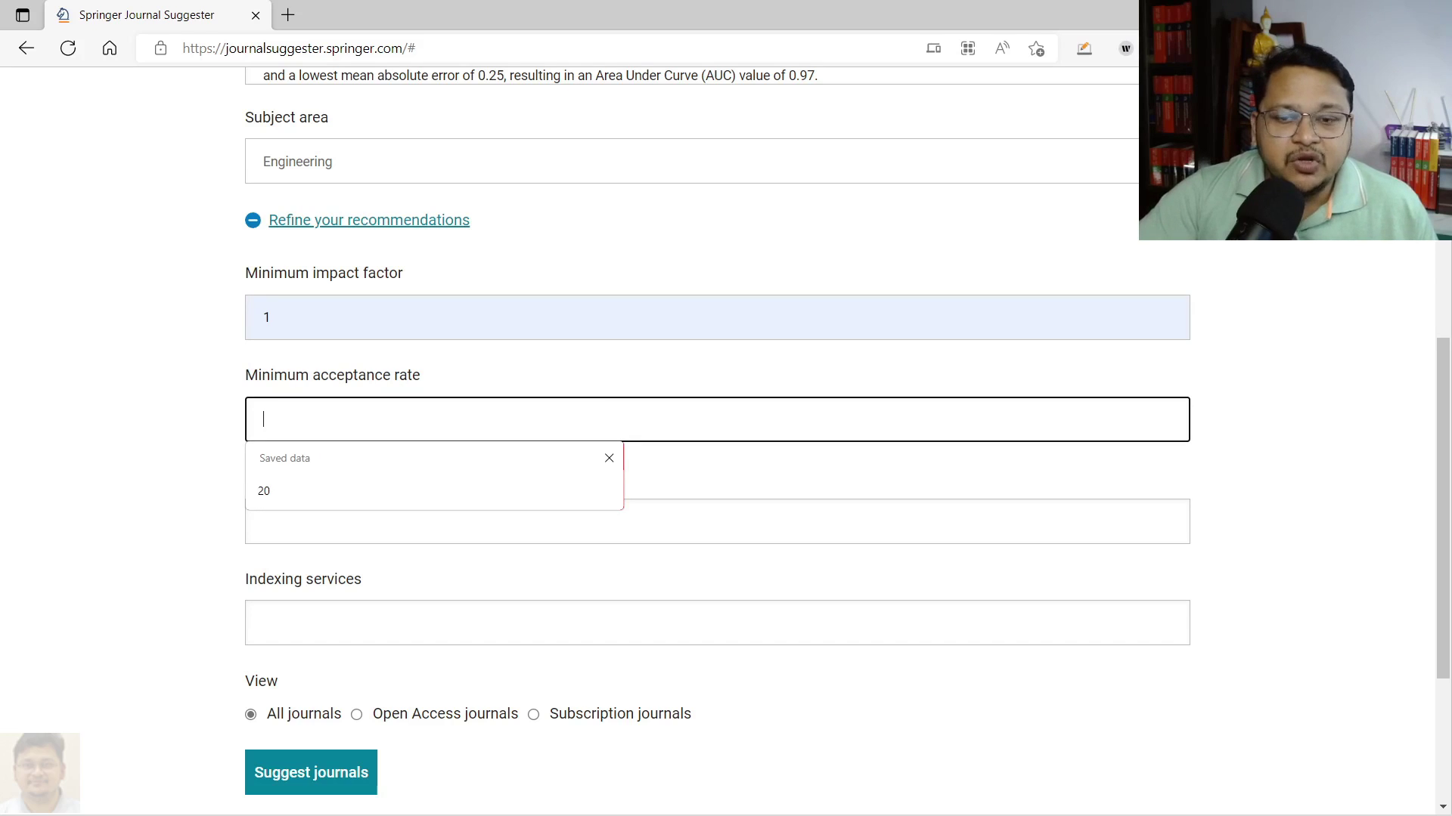
key(Down)
key(Return)
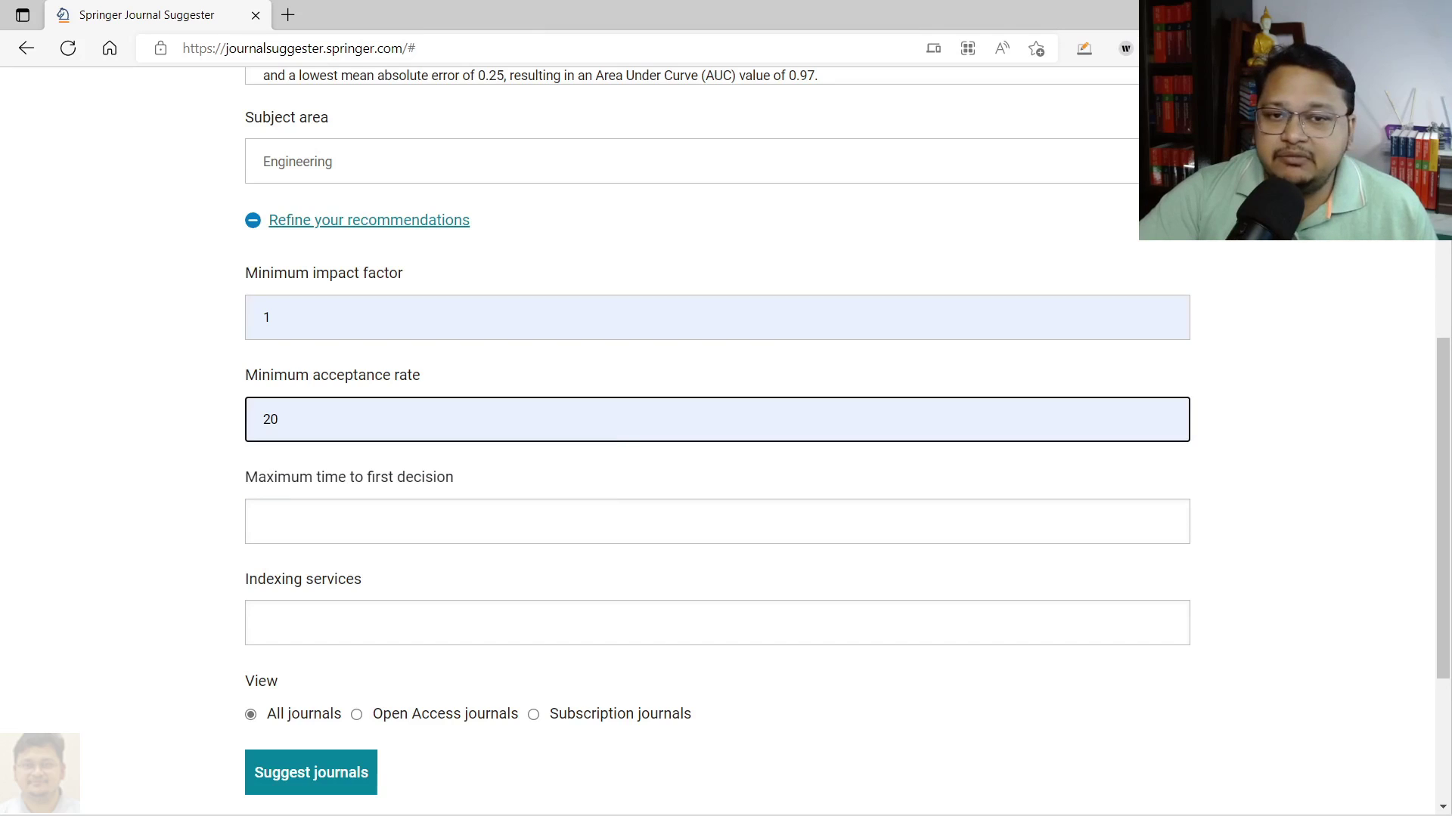
key(Tab)
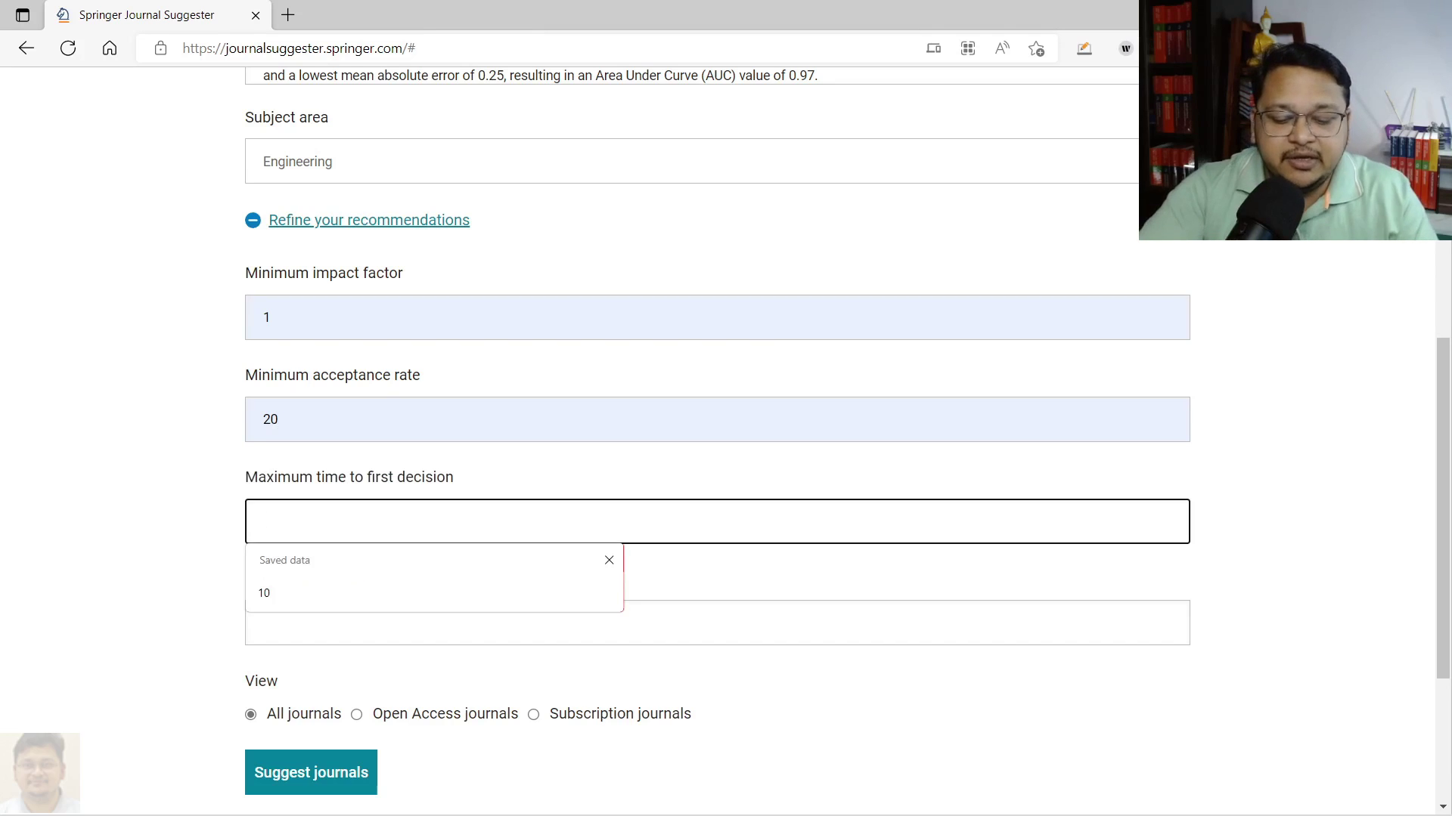
text(50)
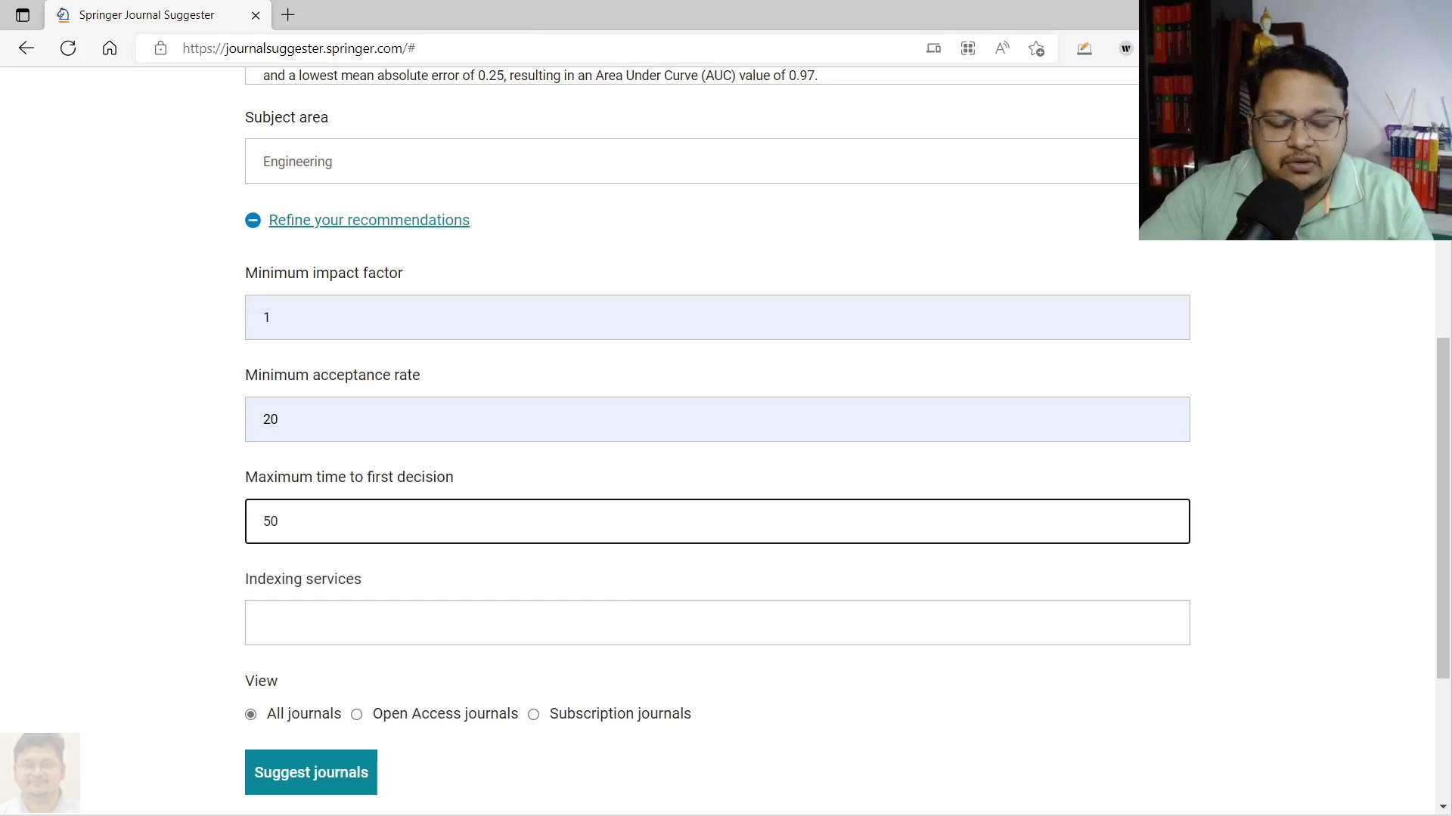
scroll(716, 453, down, 2)
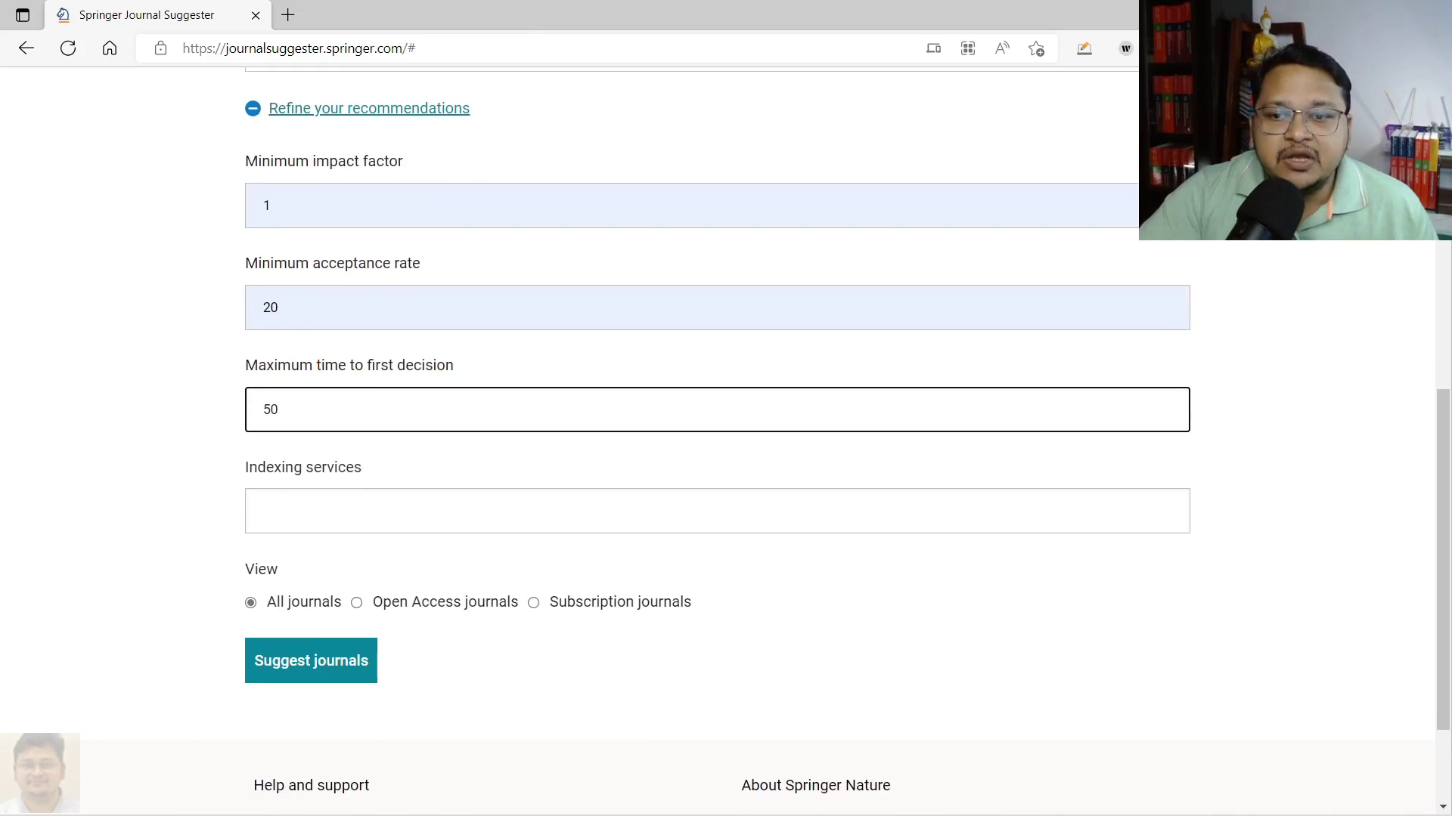
Add SCIE and SCOPUS as indexing services filters.
key(Tab)
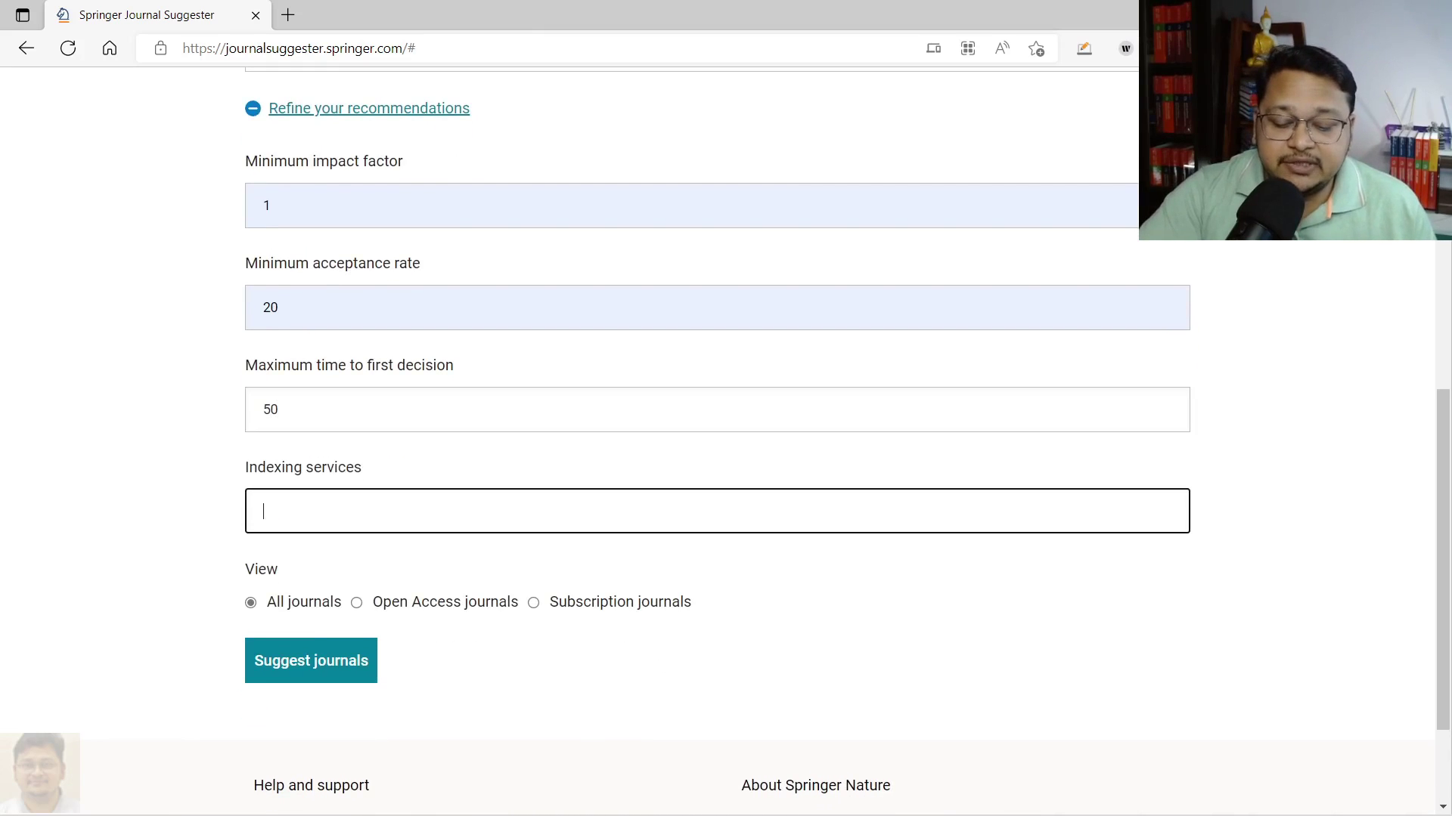
text(scie)
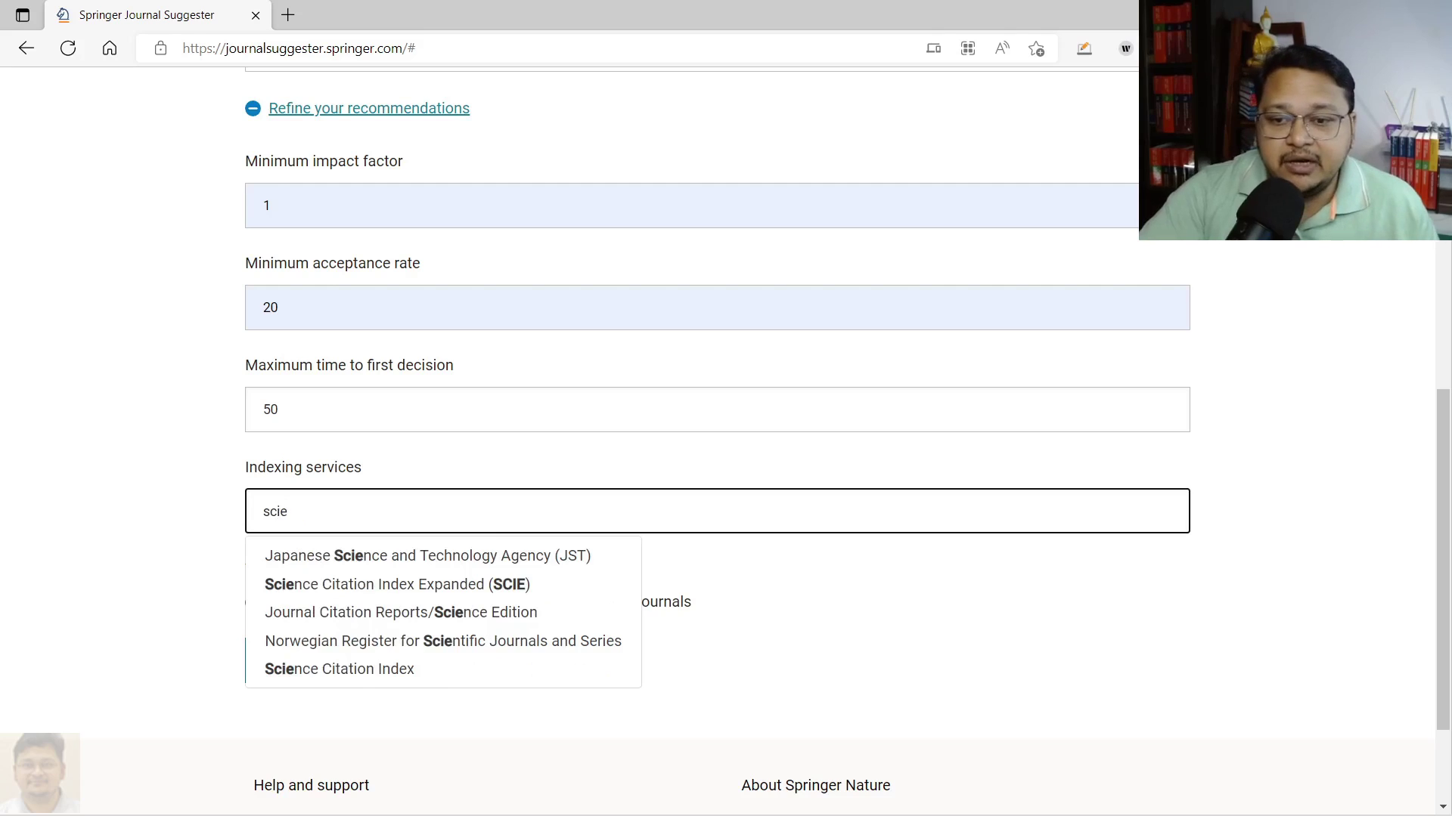
key(Return)
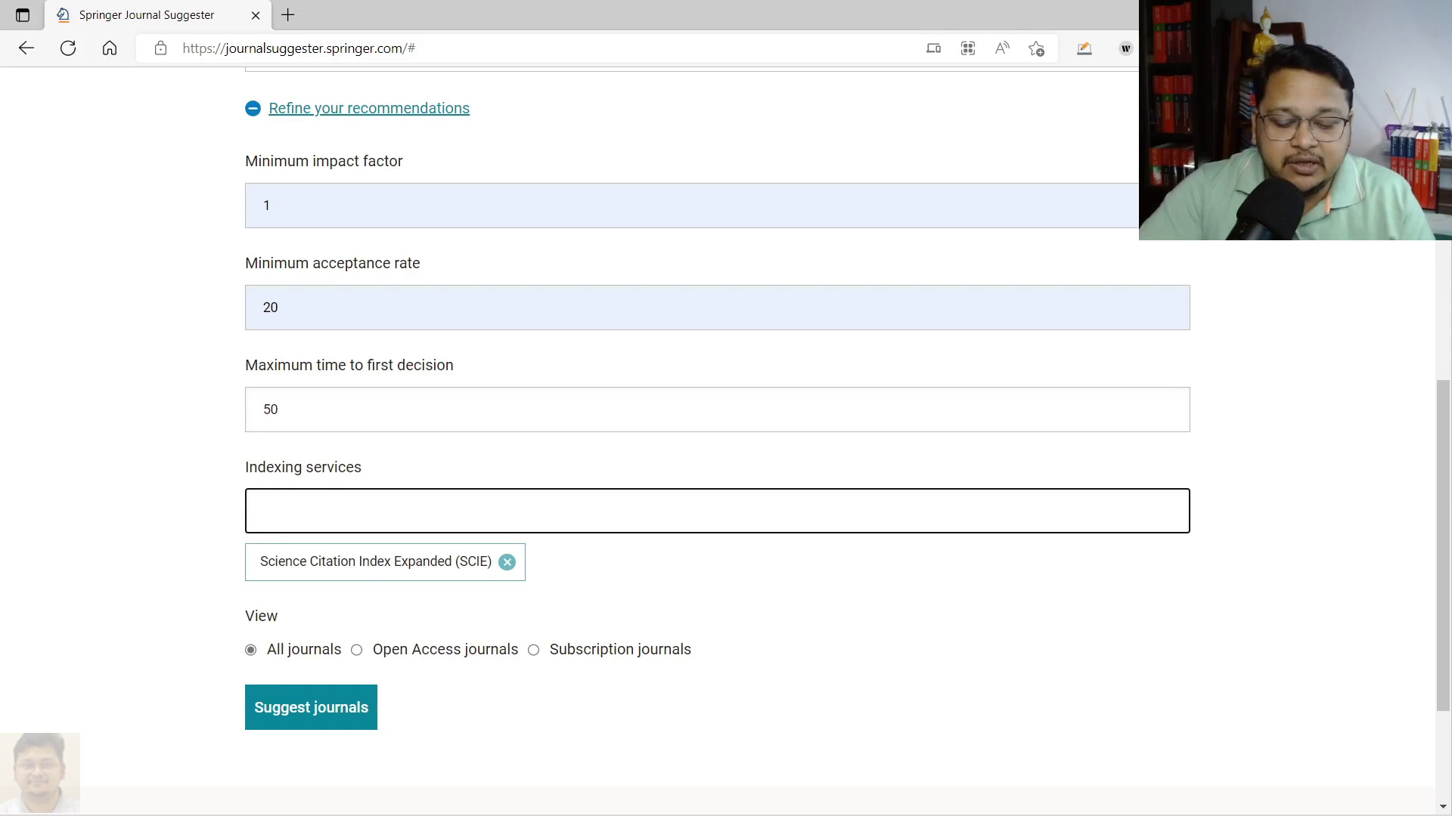
text(scopus)
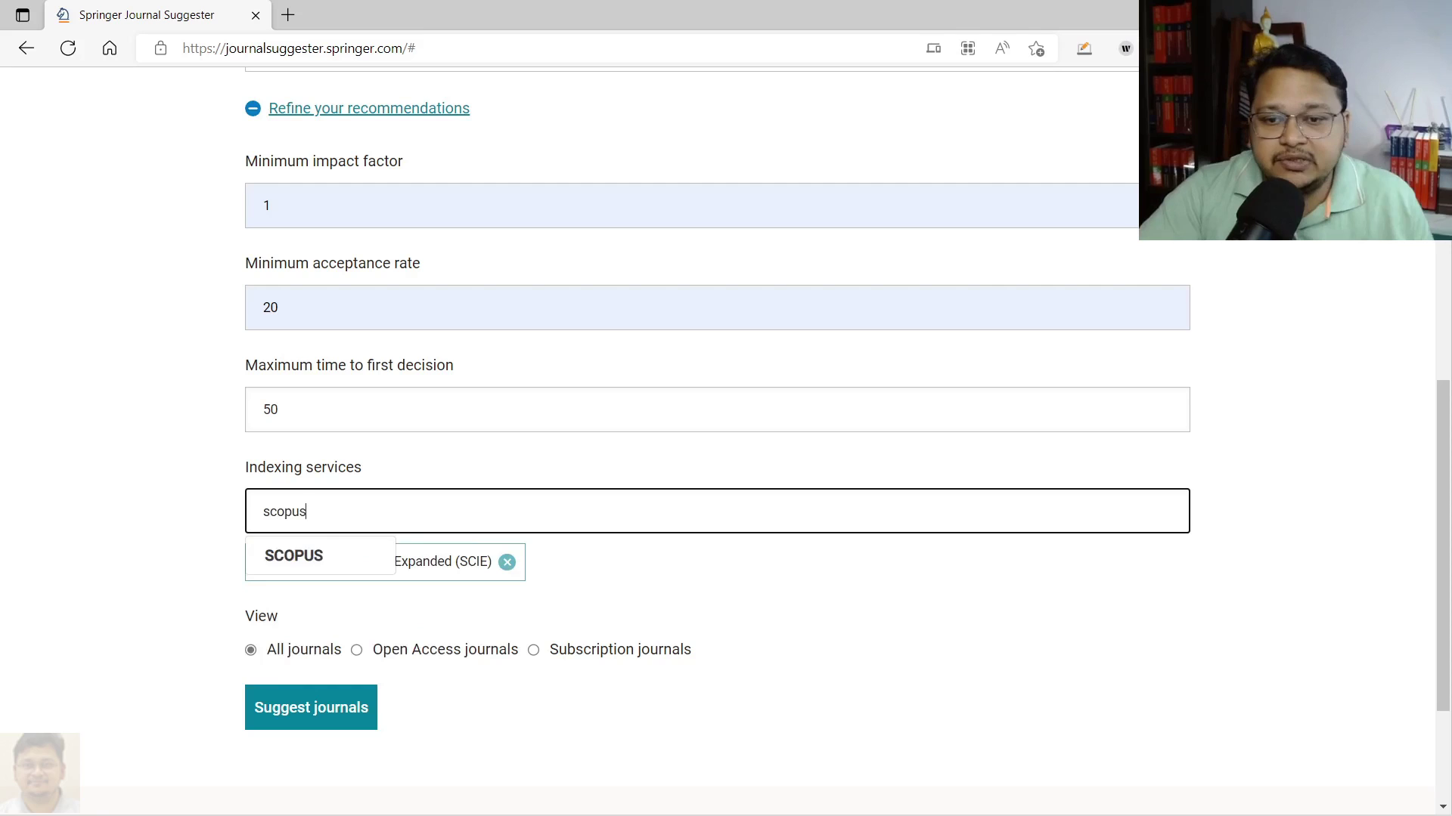
key(Down)
key(Return)
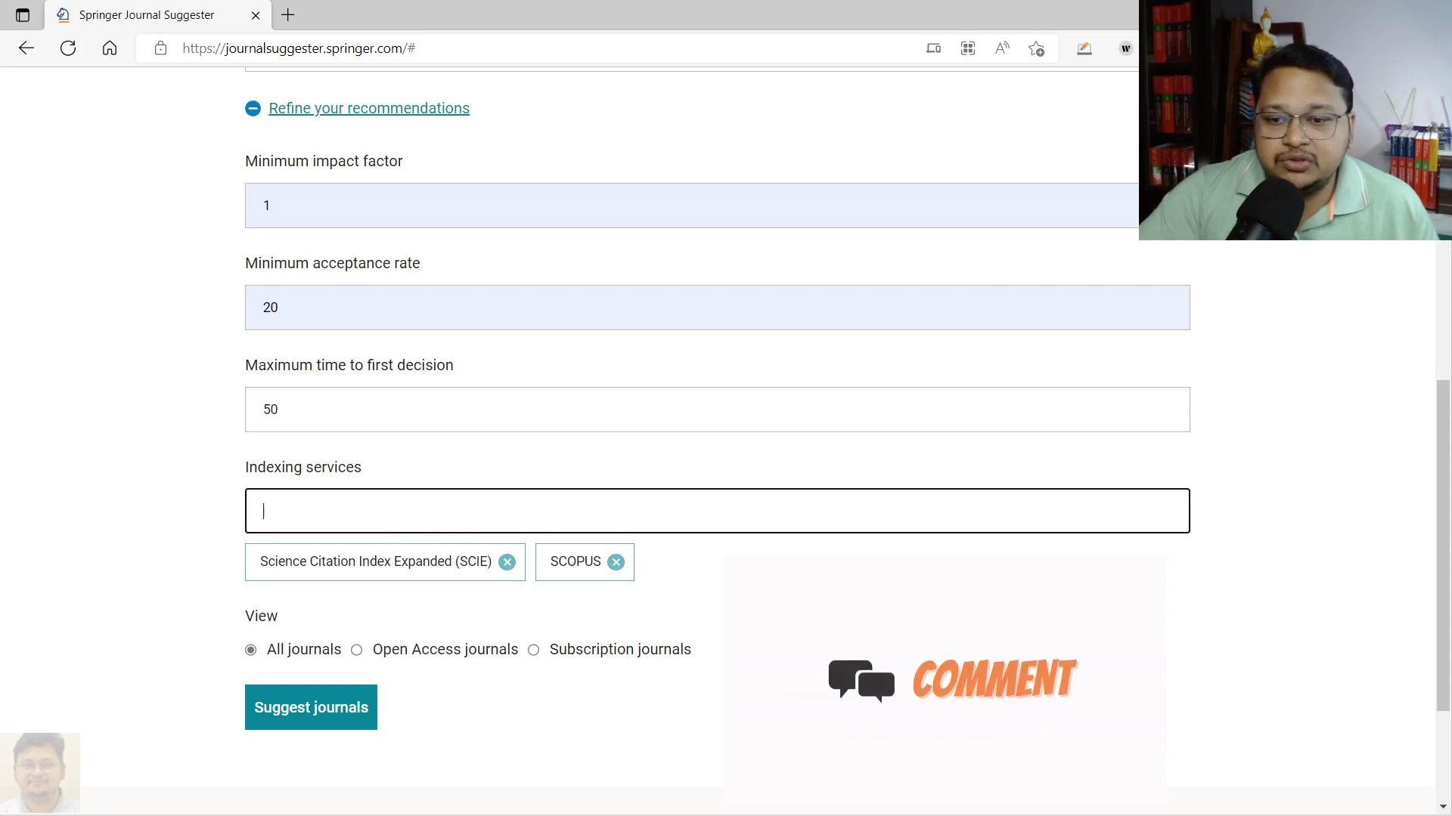
scroll(726, 408, down, 2)
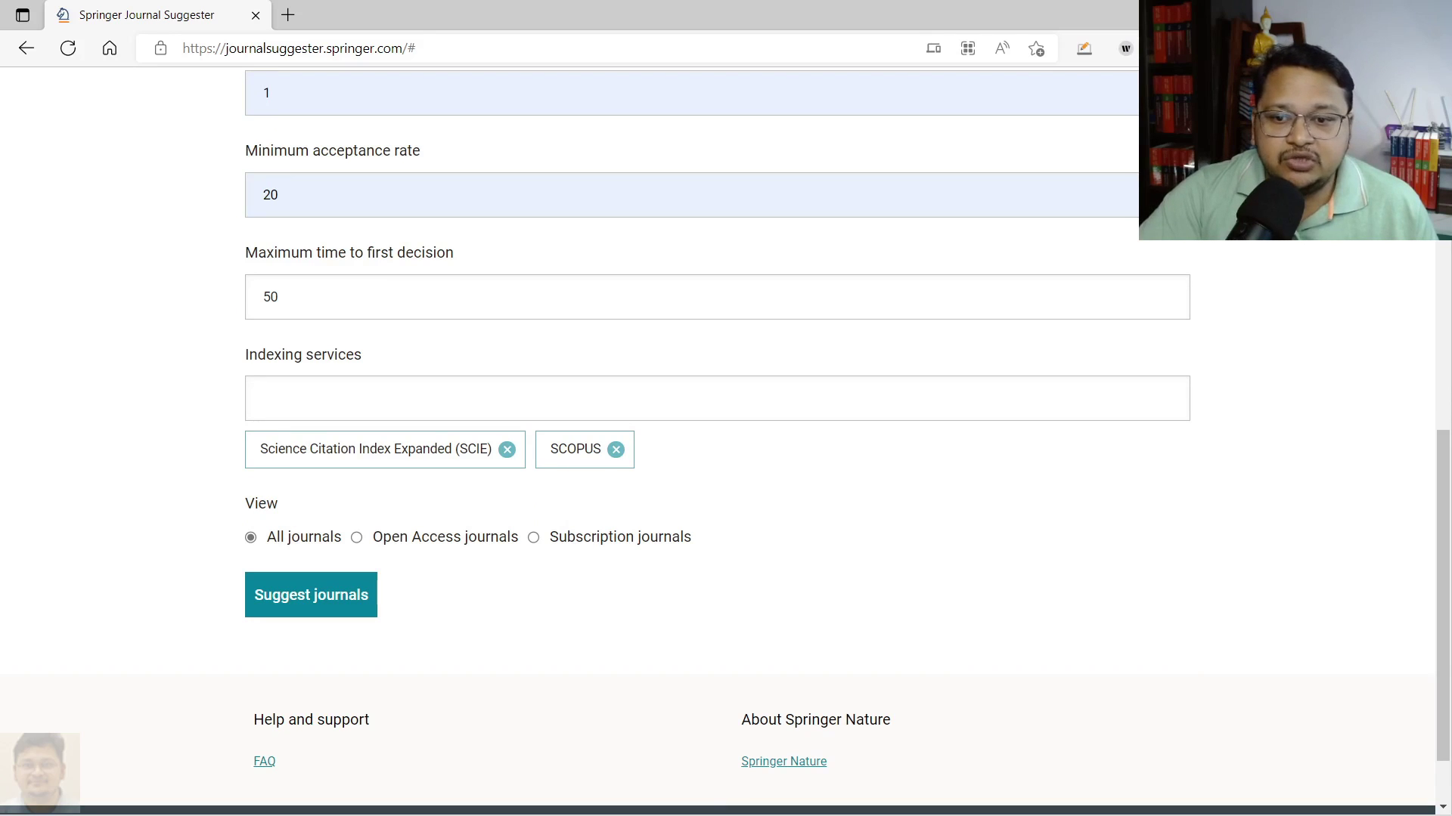
scroll(484, 515, up, 3)
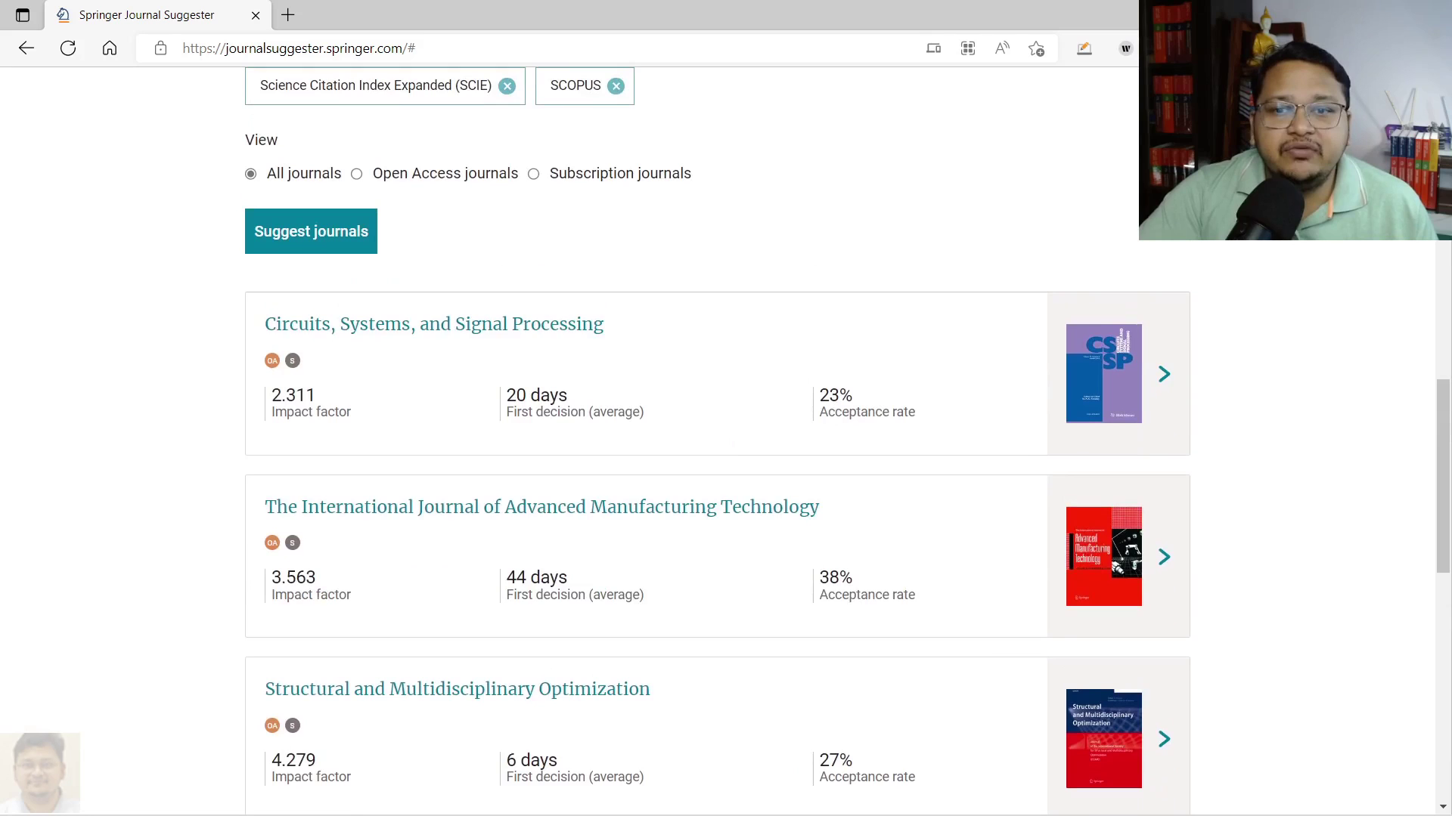
scroll(484, 514, down, 1)
scroll(726, 453, down, 4)
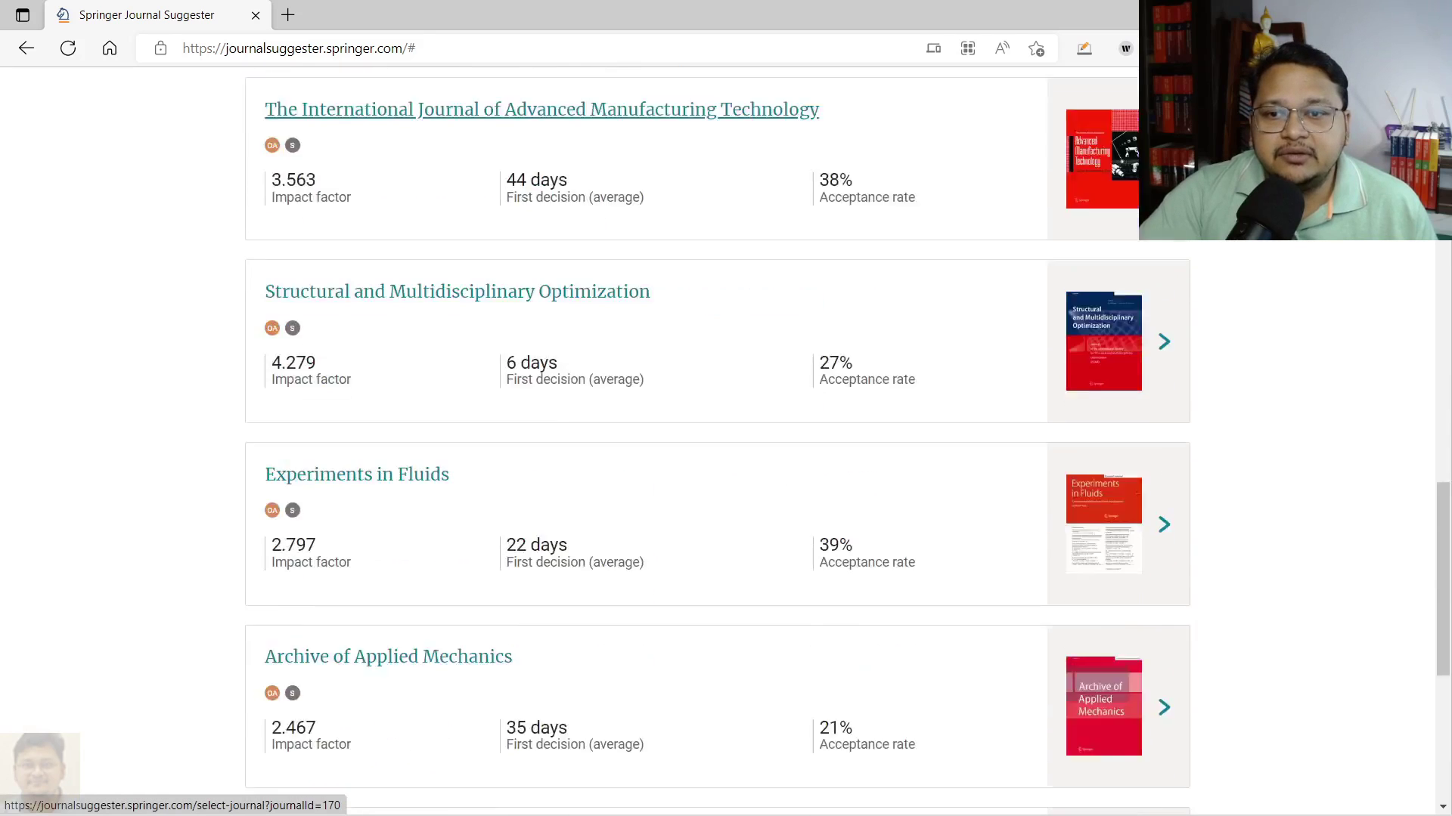
scroll(726, 454, down, 6)
scroll(726, 453, up, 8)
scroll(726, 453, up, 4)
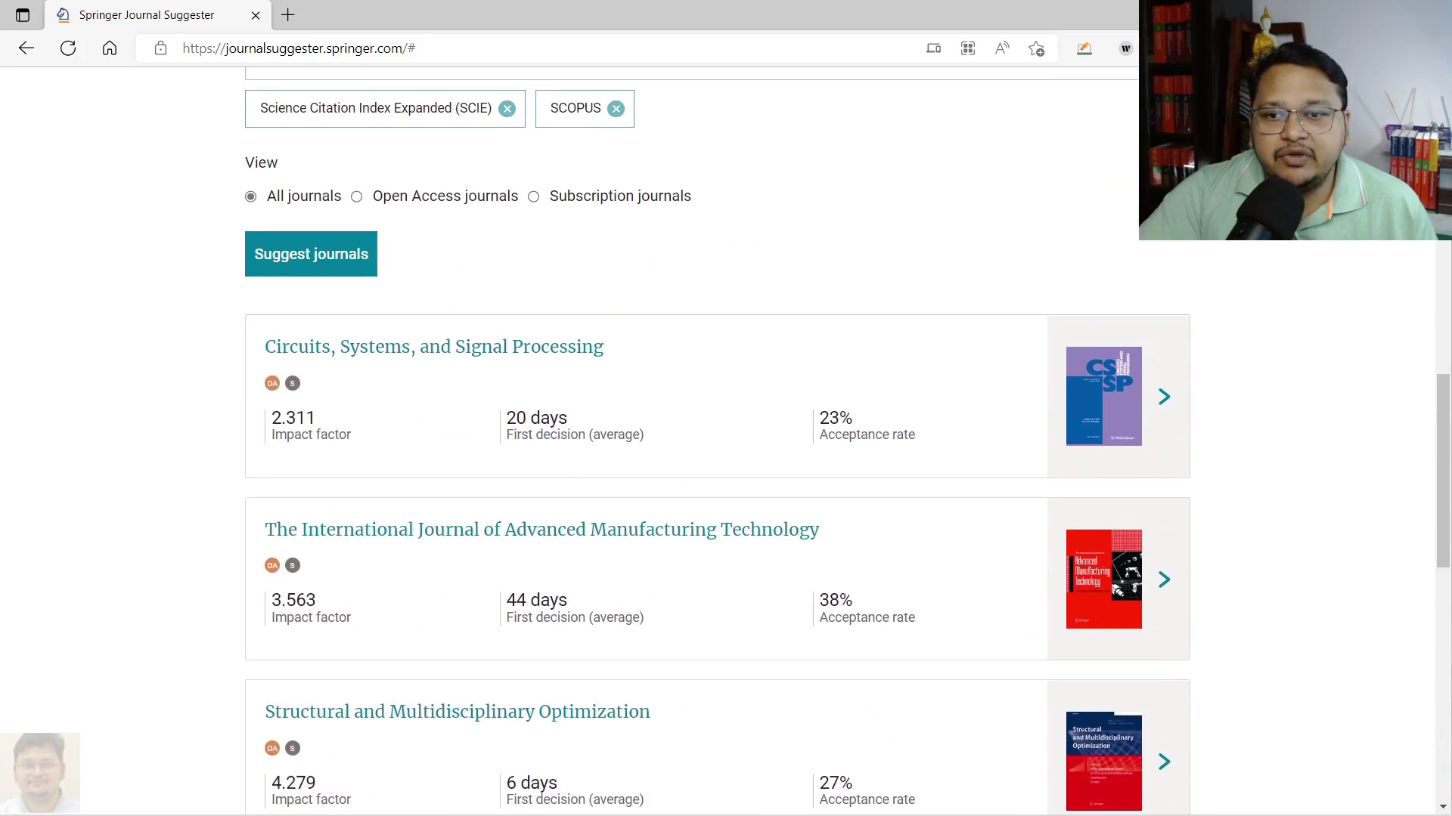
scroll(726, 454, up, 6)
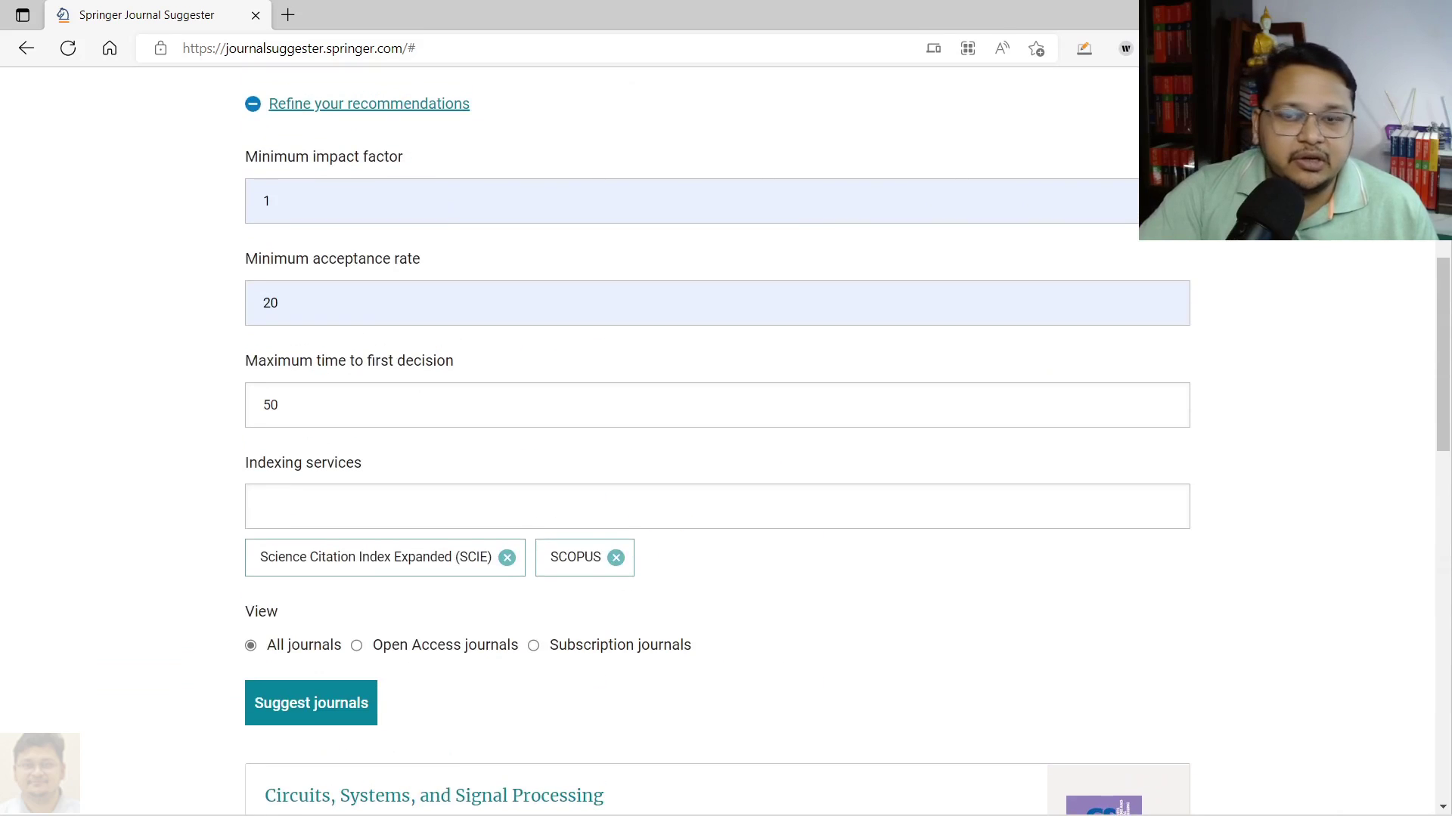
scroll(726, 436, down, 5)
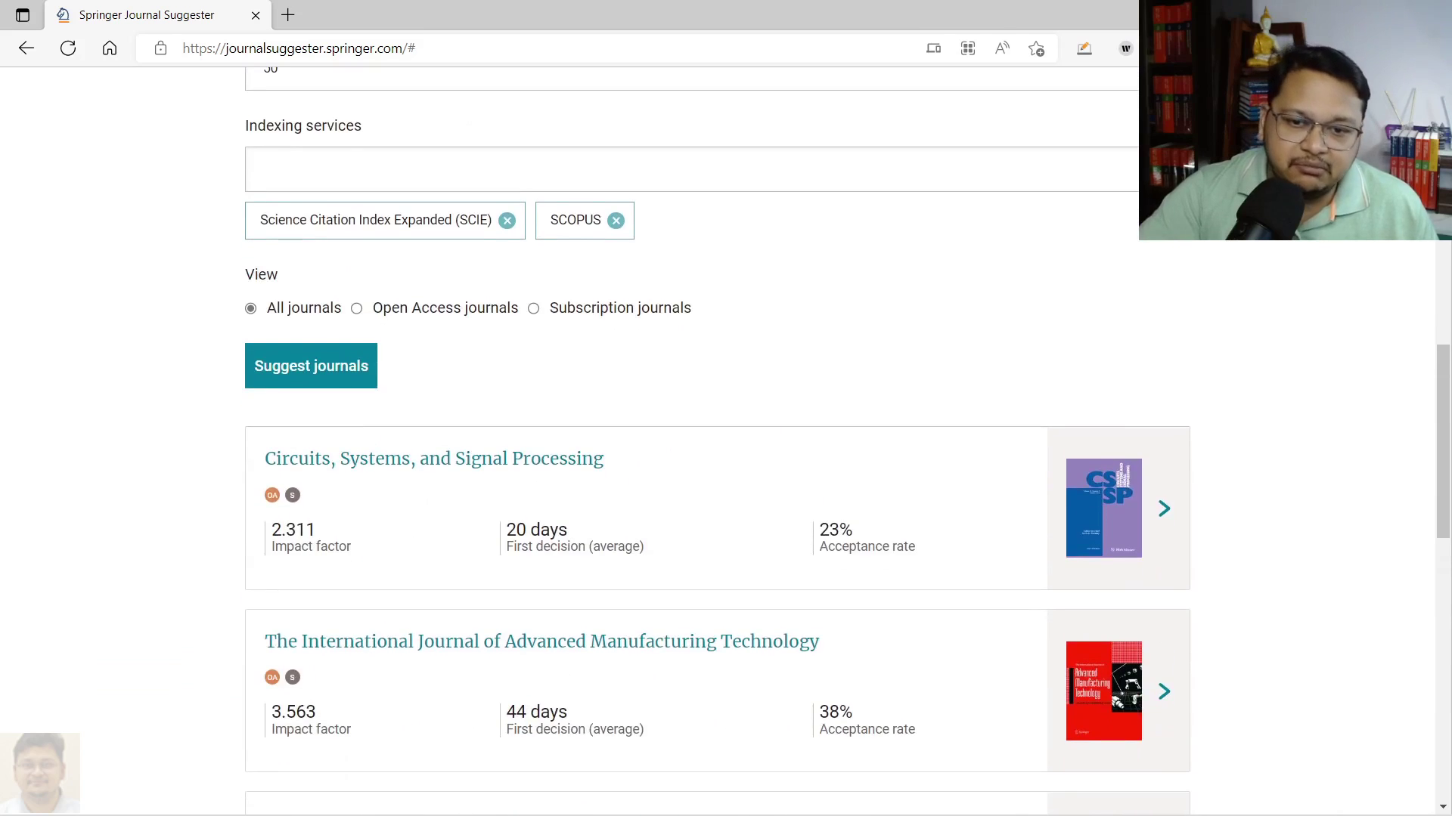
scroll(716, 435, up, 5)
Change the filters to acceptance rate 10, impact factor 0 and 100 days to first decision.
click(378, 302)
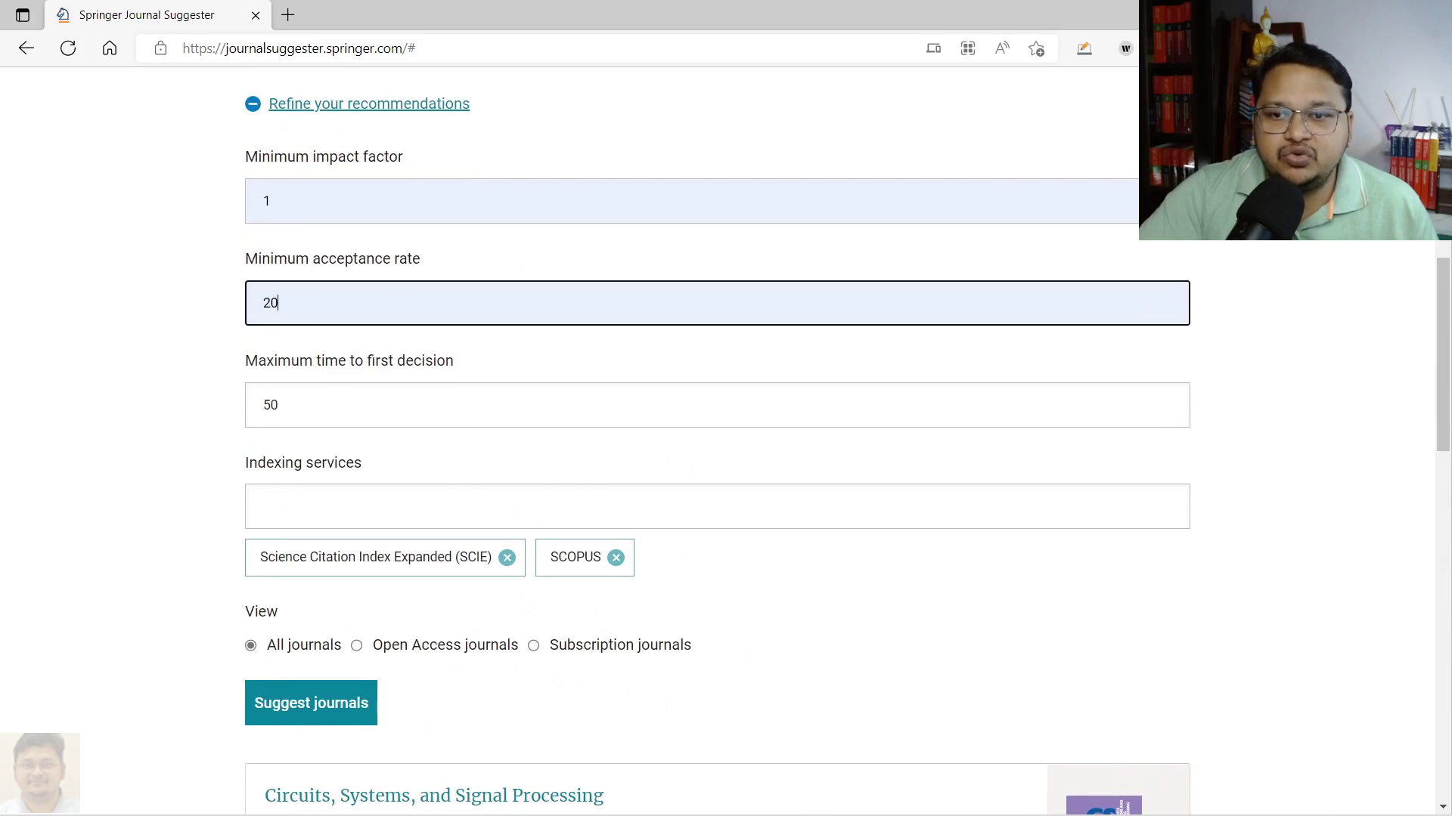
key(ctrl+a)
text(1)
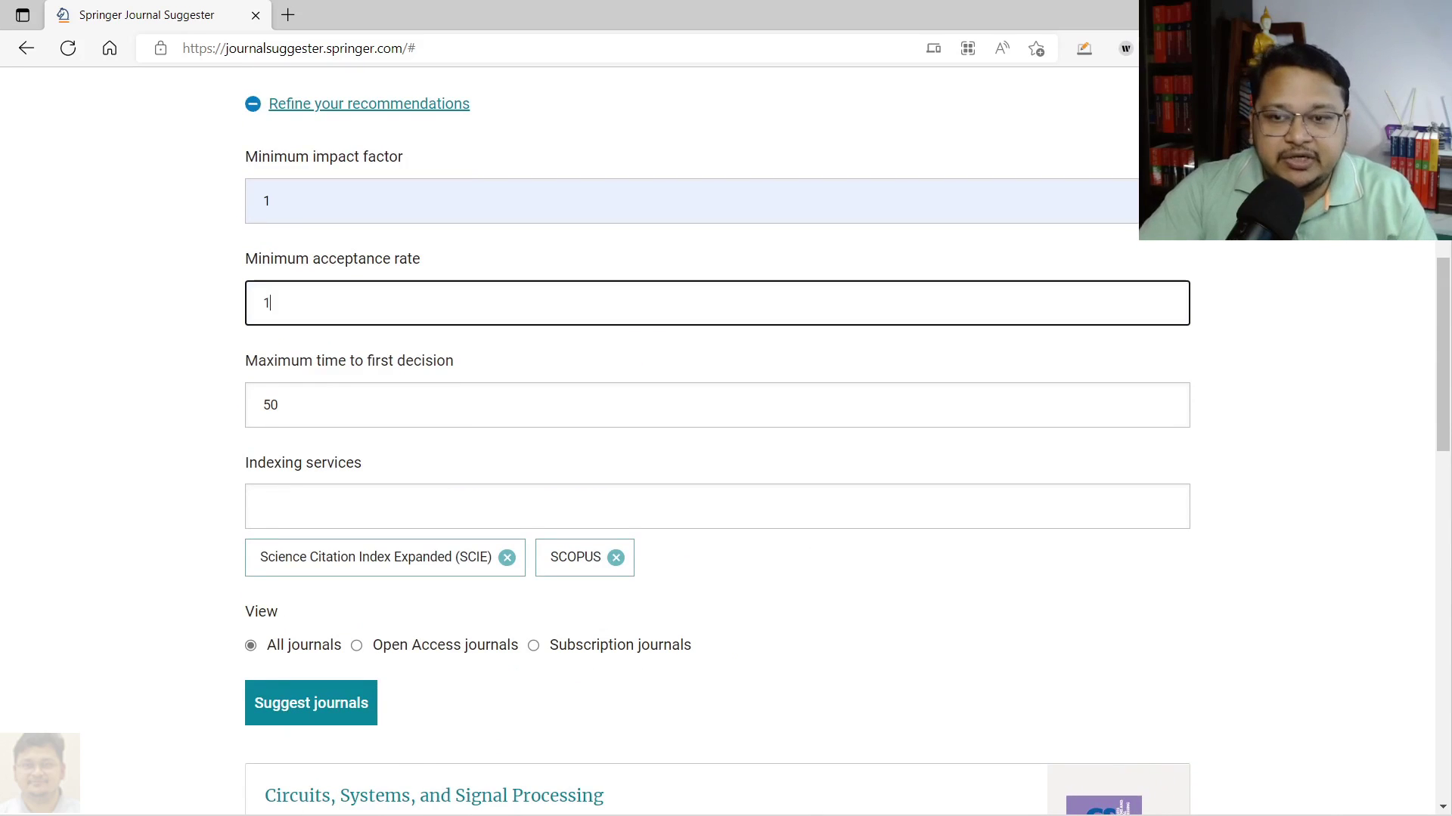
text(0)
key(shift+Tab)
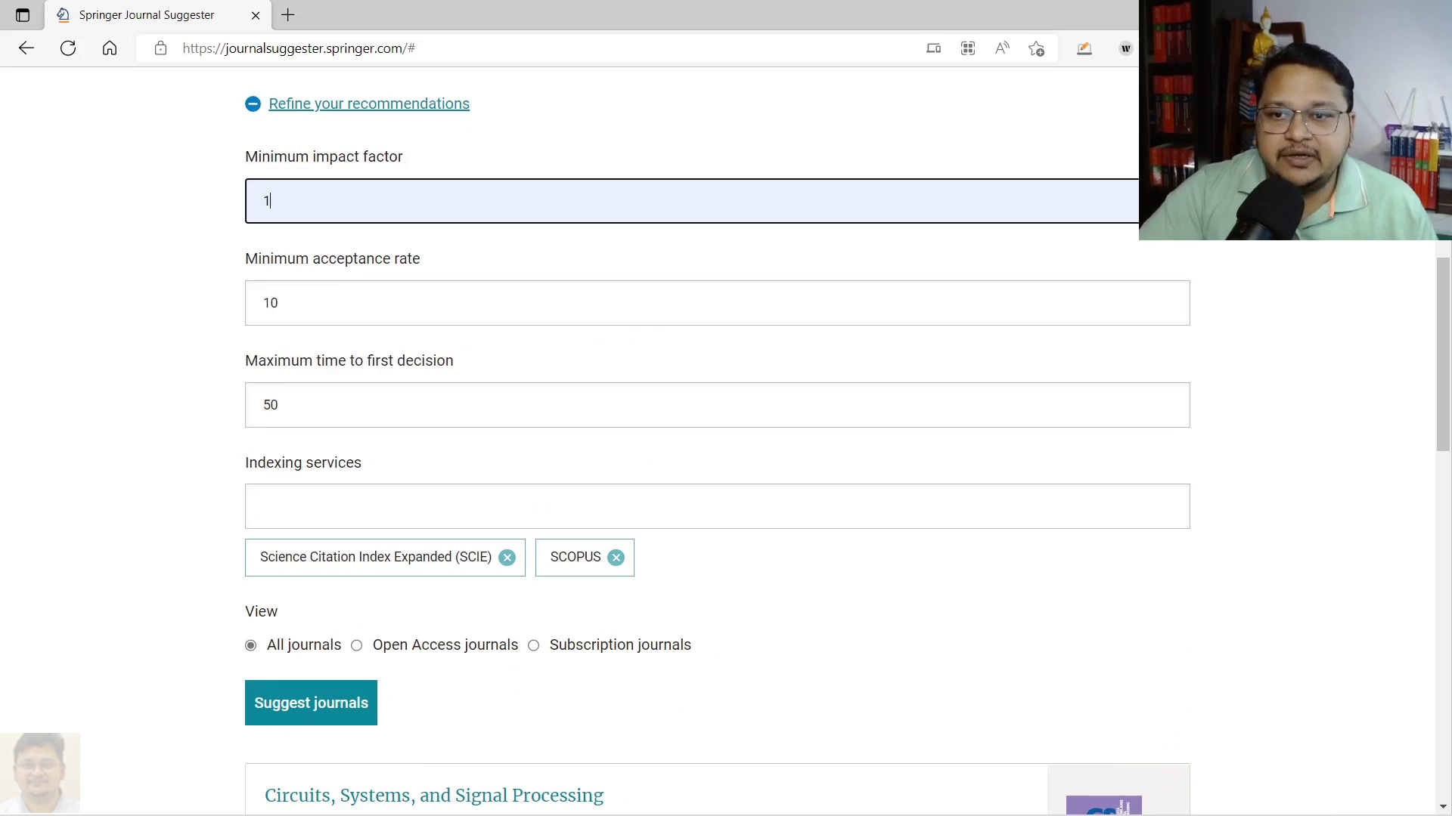
text(0)
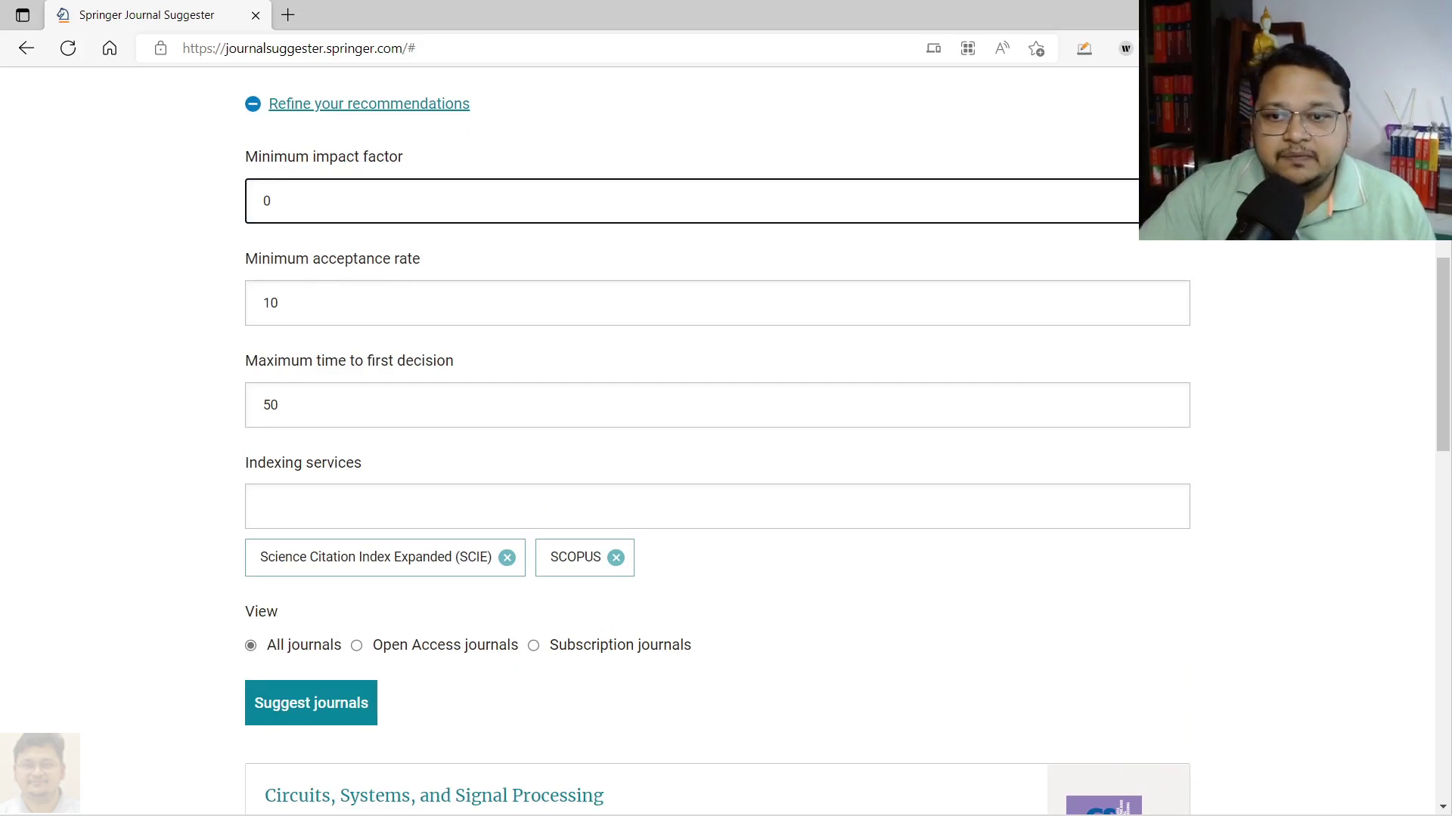
key(Tab)
key(Tab)
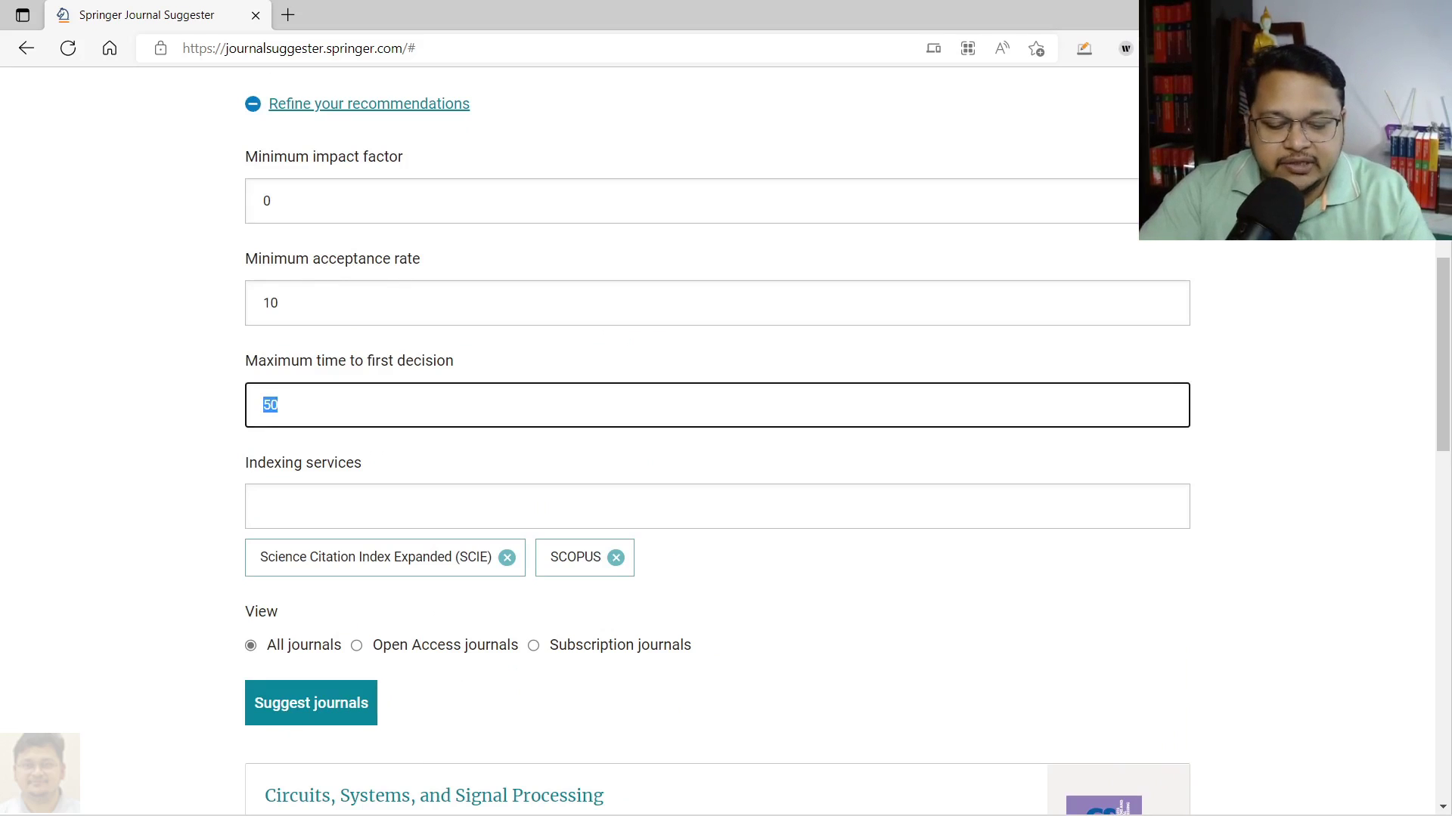
text(100)
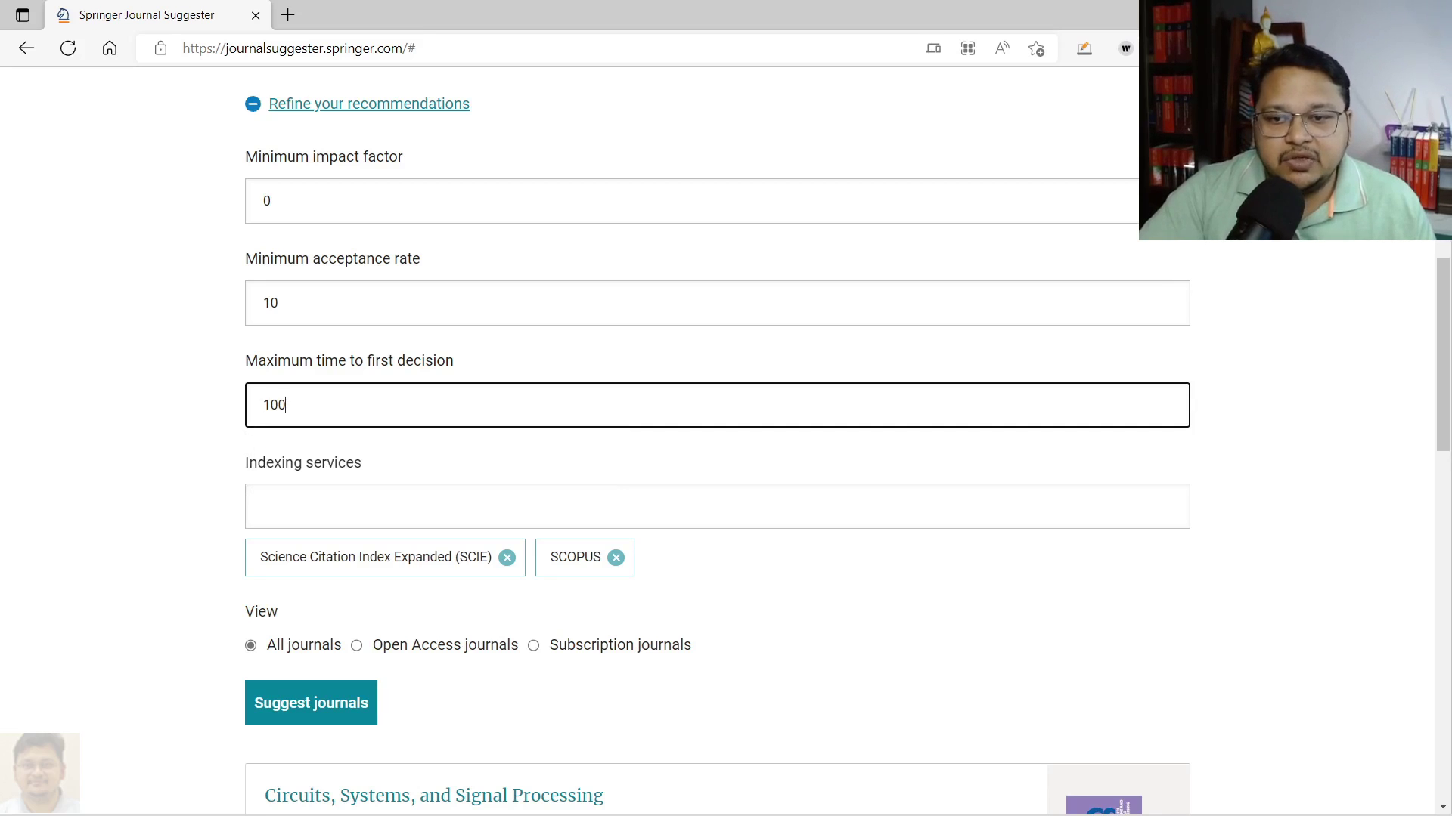
Scroll through the refreshed suggestions, including Structural and Multidisciplinary Optimization and Experiments in Fluids.
scroll(717, 439, down, 2)
scroll(716, 438, down, 2)
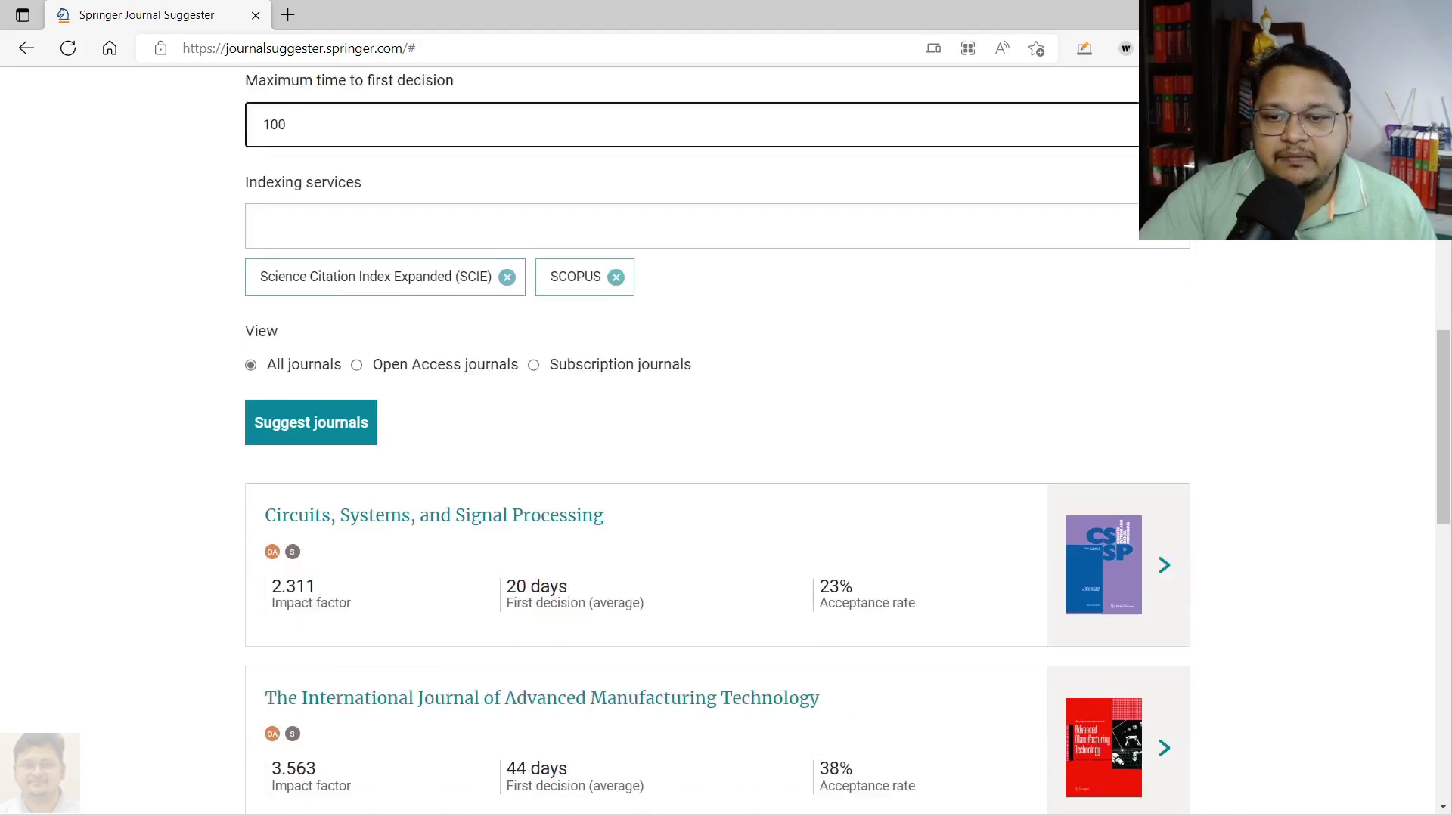
scroll(717, 438, down, 1)
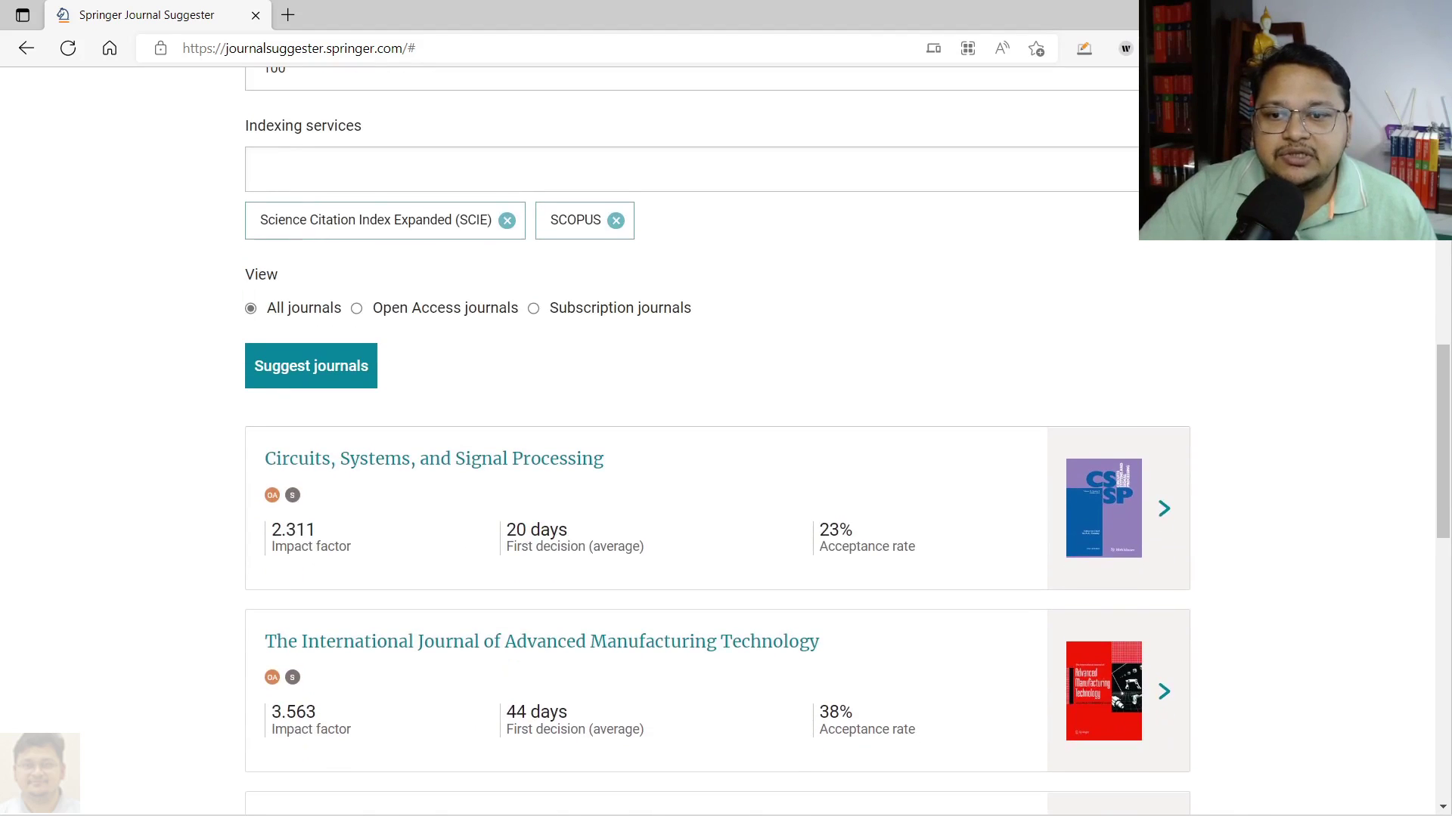
scroll(717, 438, down, 5)
scroll(716, 438, down, 6)
scroll(716, 438, down, 10)
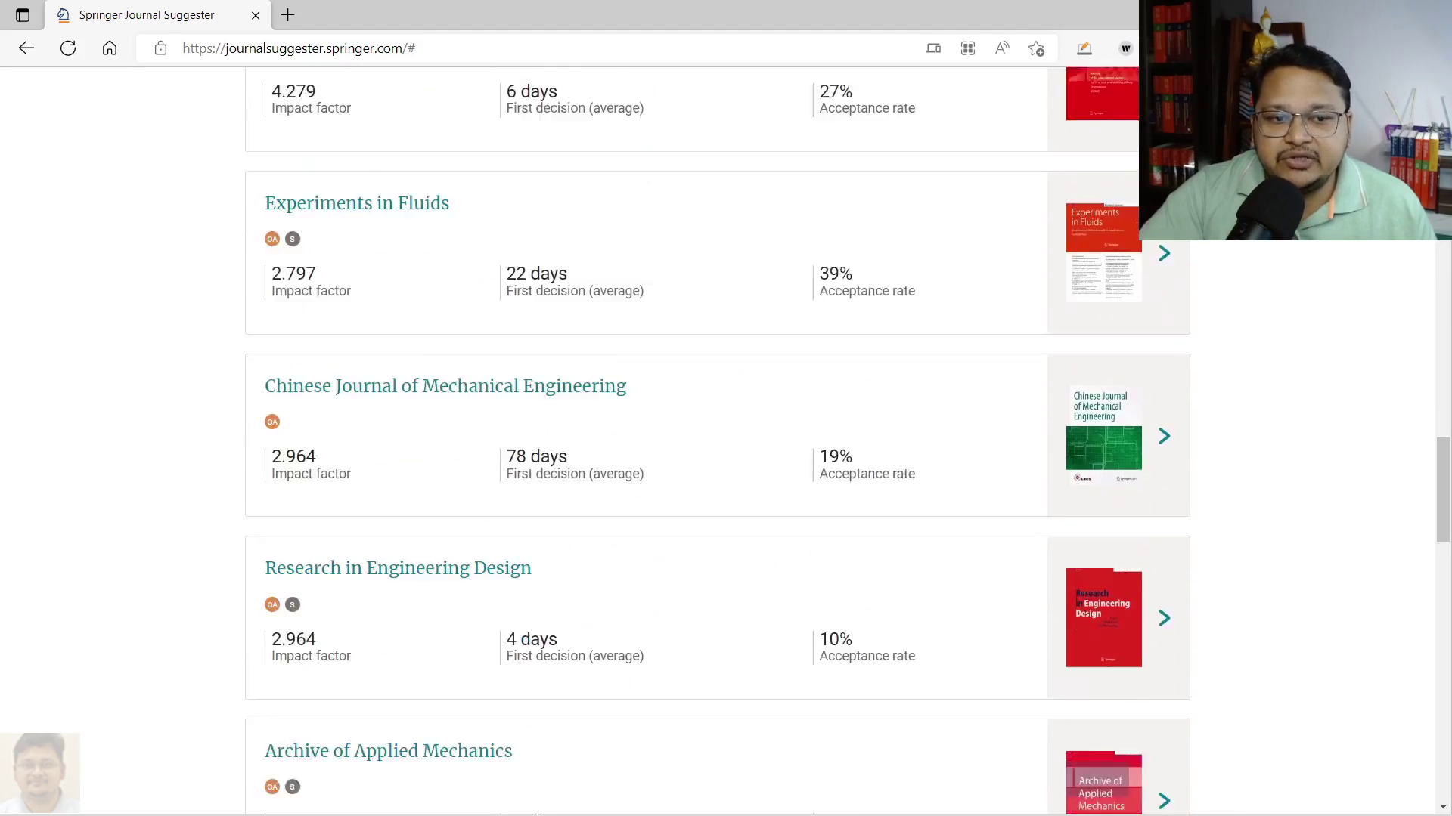
scroll(716, 438, down, 7)
scroll(716, 438, down, 7)
scroll(717, 438, down, 7)
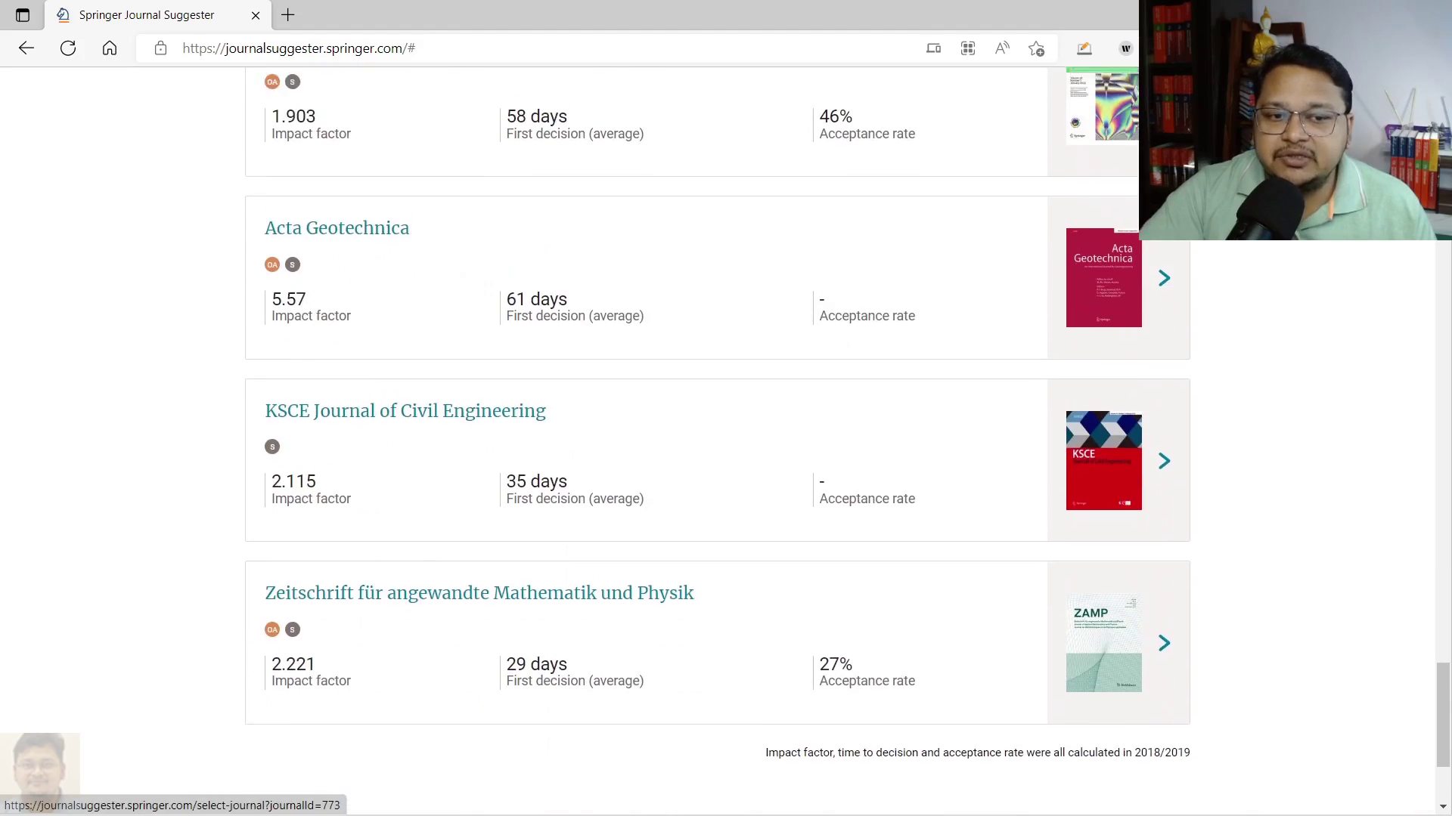
scroll(717, 438, up, 7)
scroll(717, 438, up, 7)
scroll(717, 439, up, 7)
scroll(716, 438, up, 7)
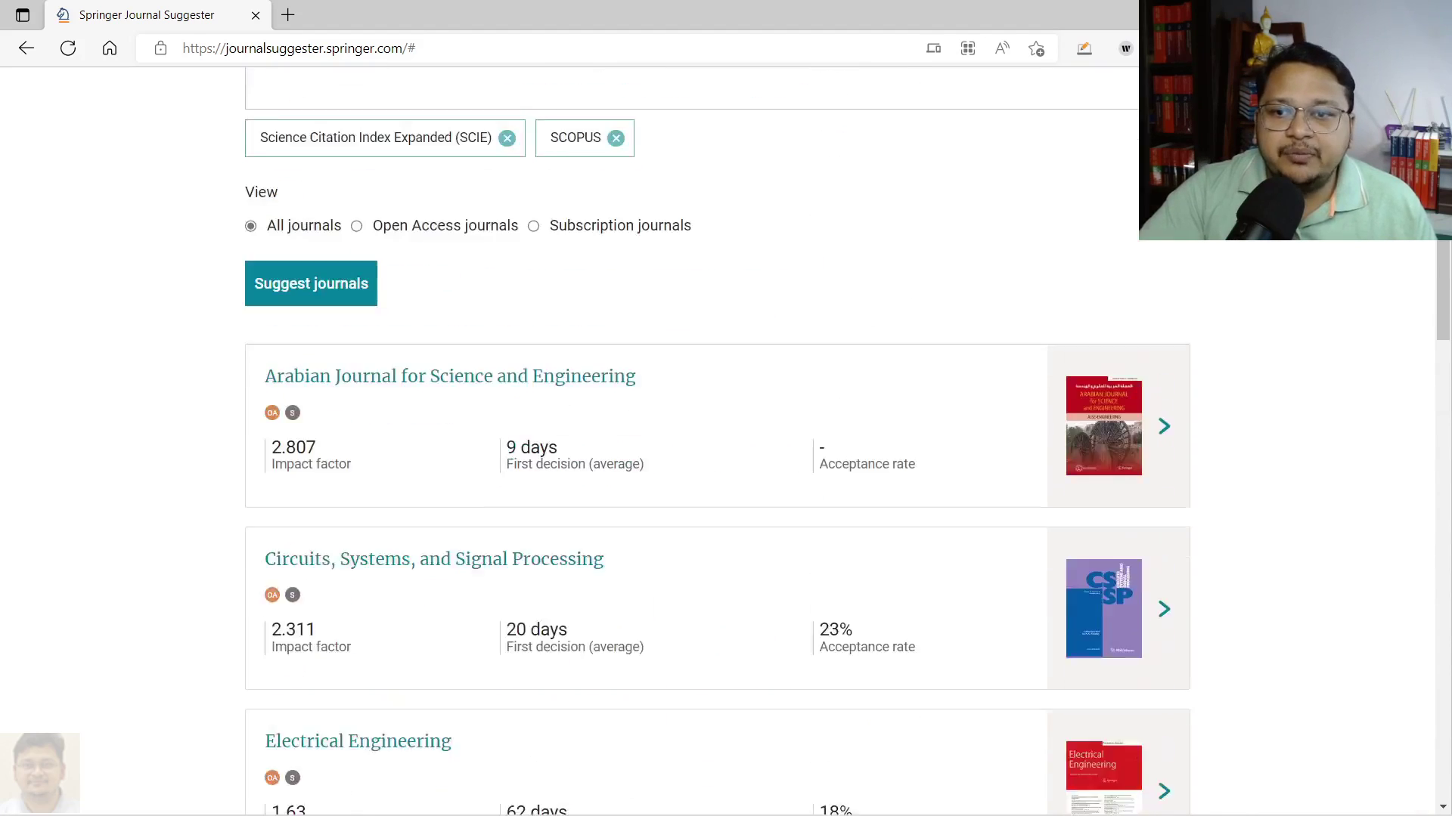
scroll(453, 437, up, 1)
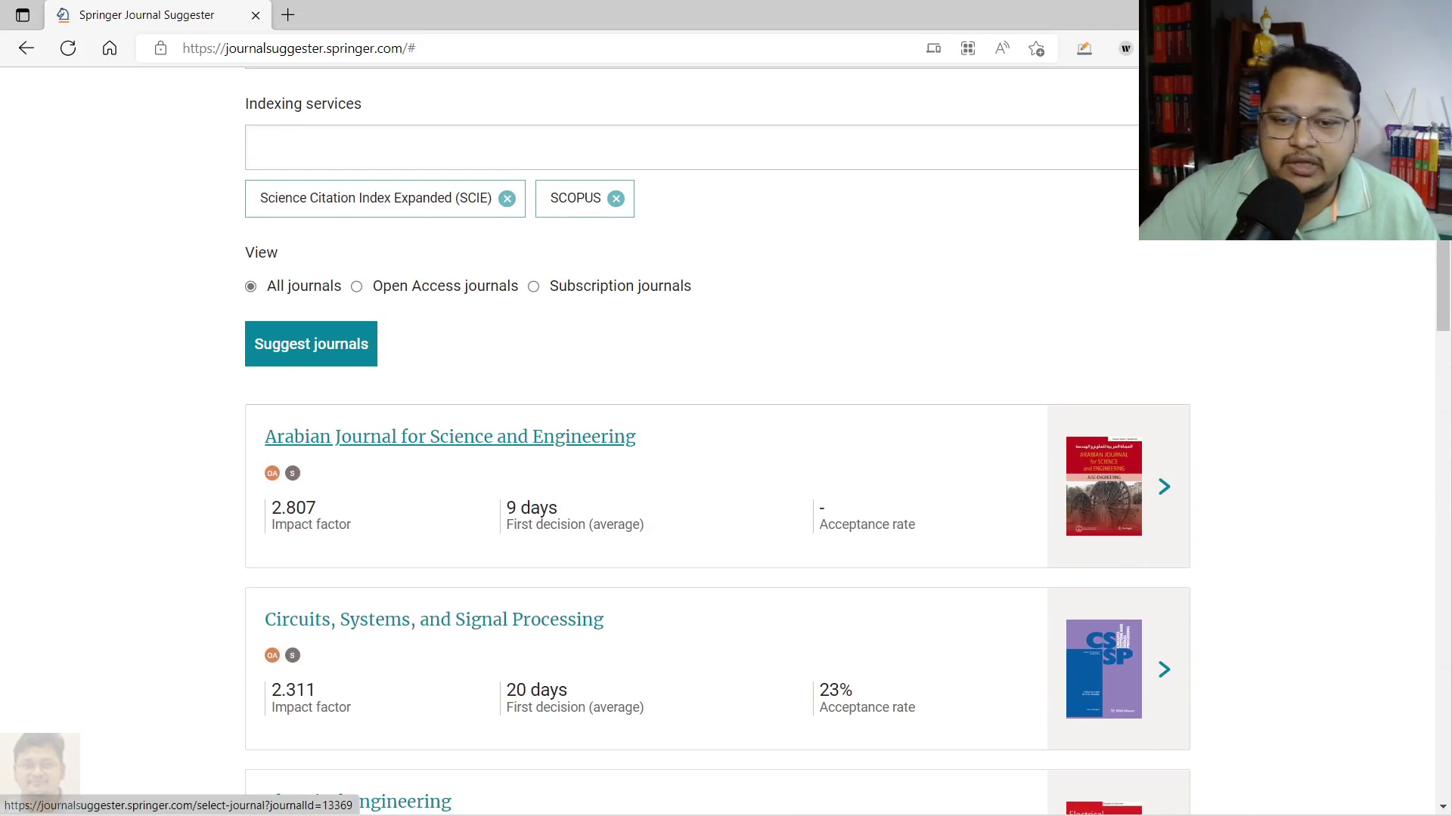
scroll(756, 454, down, 3)
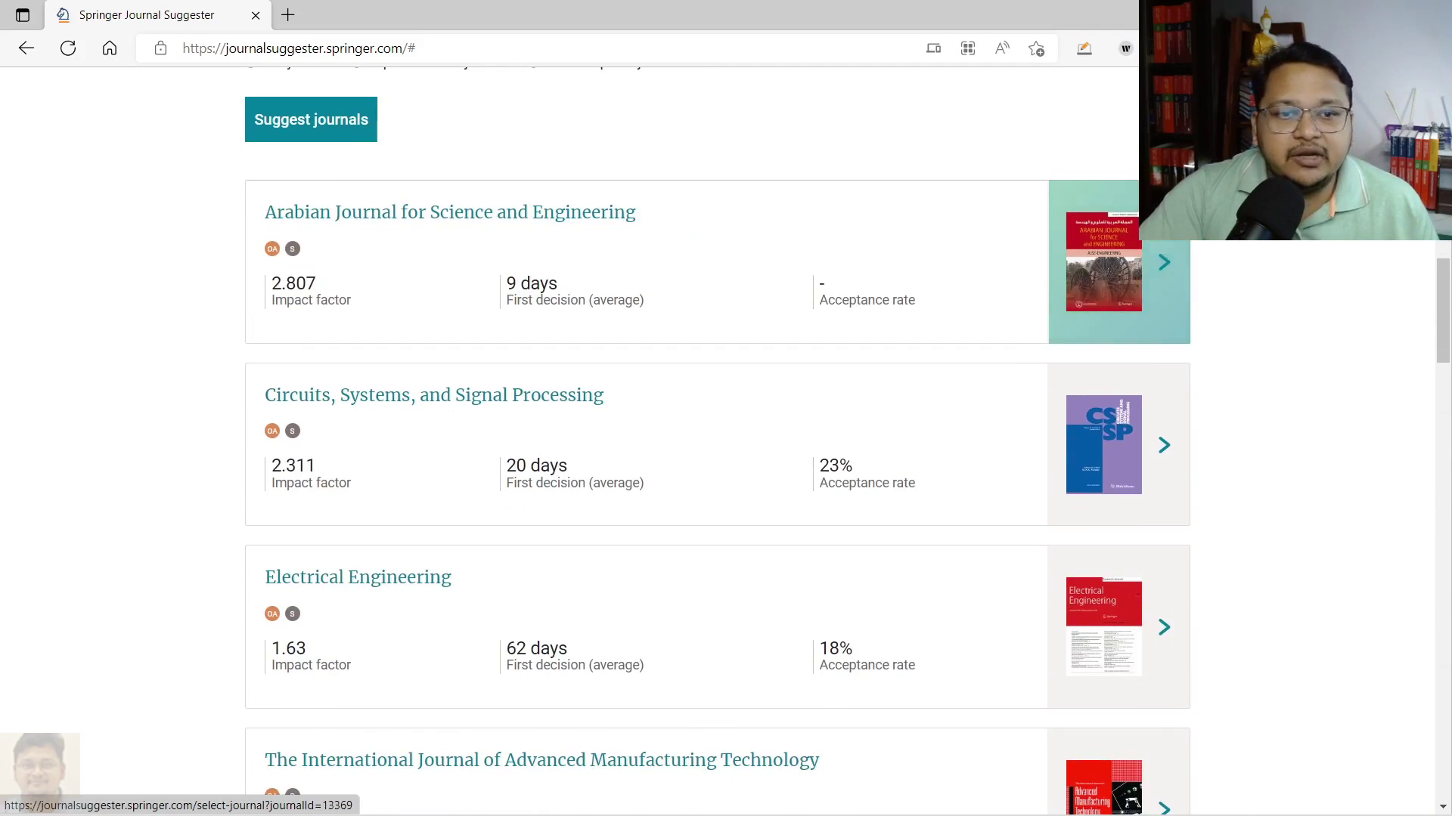
scroll(1119, 302, down, 3)
scroll(541, 72, down, 3)
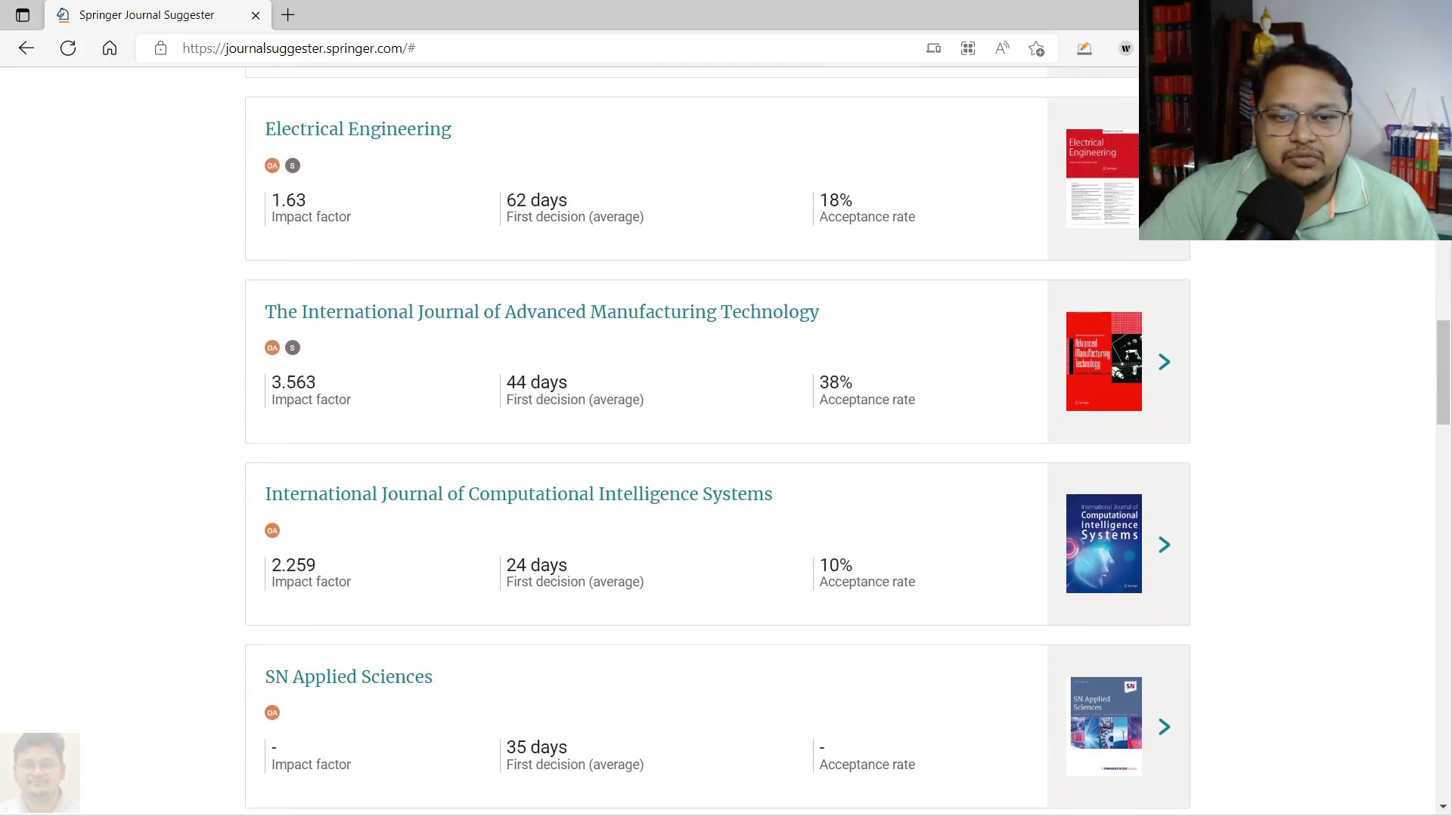
scroll(541, 454, down, 4)
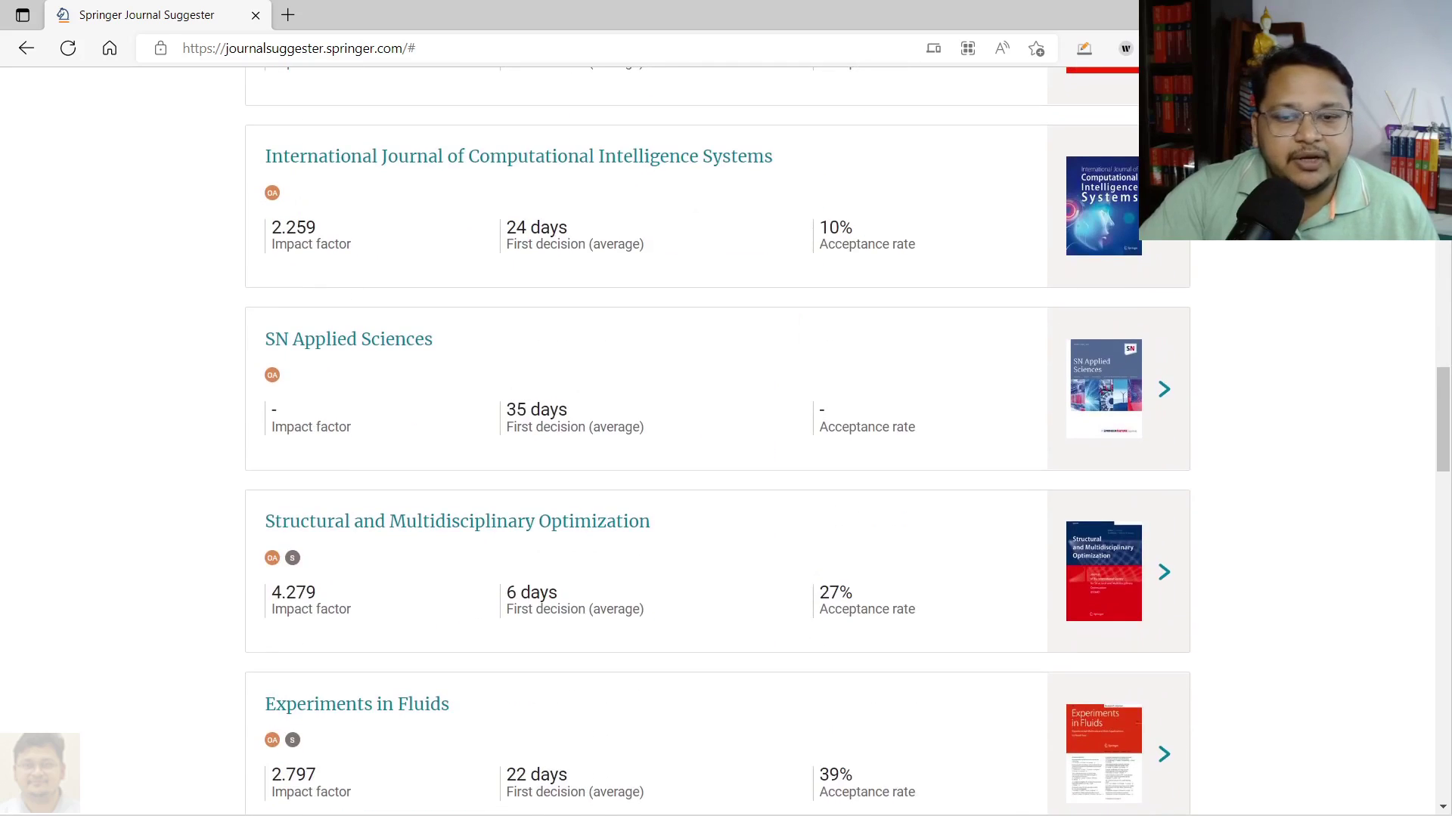
scroll(717, 435, down, 3)
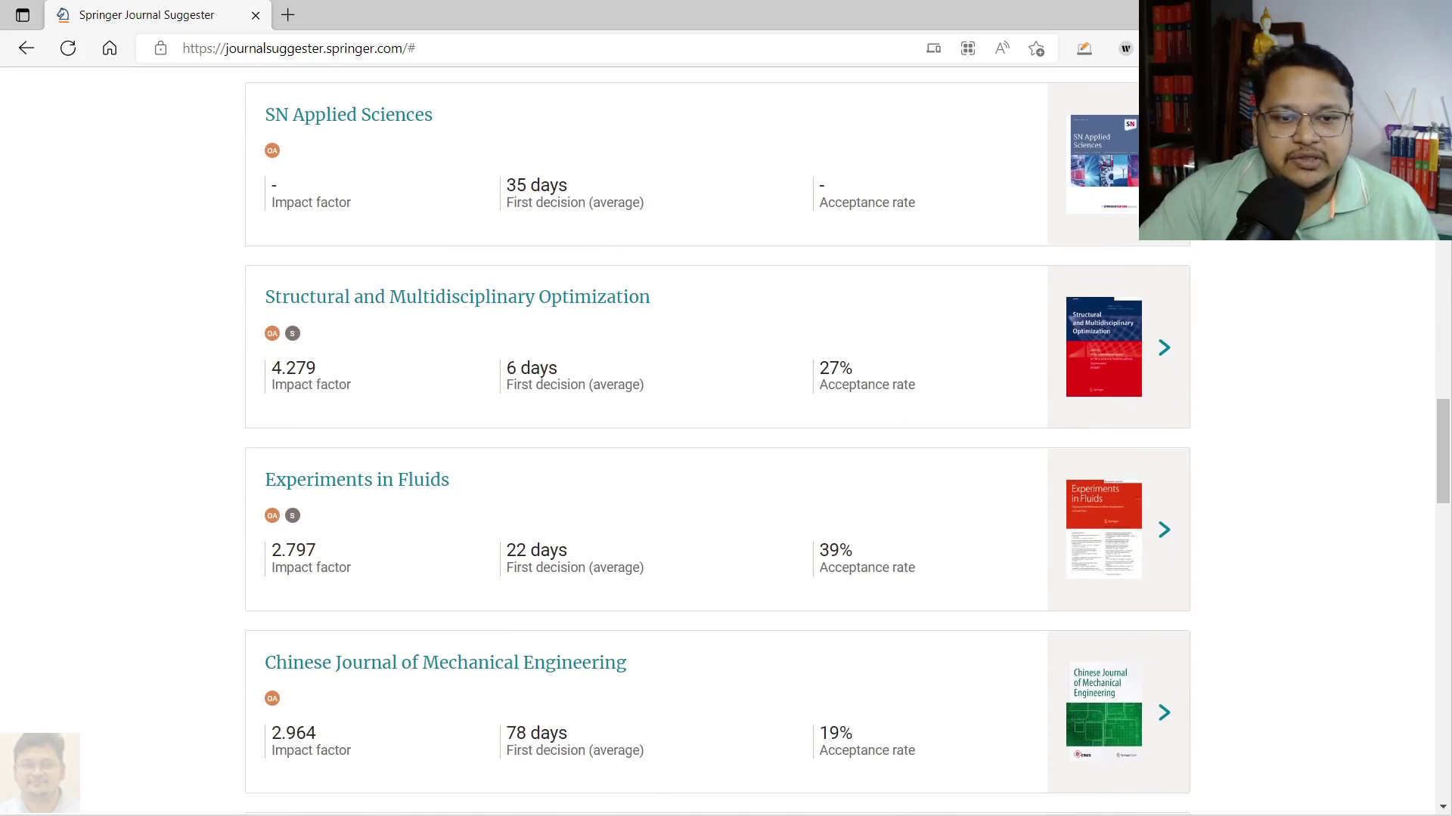
scroll(716, 438, up, 8)
scroll(717, 438, up, 6)
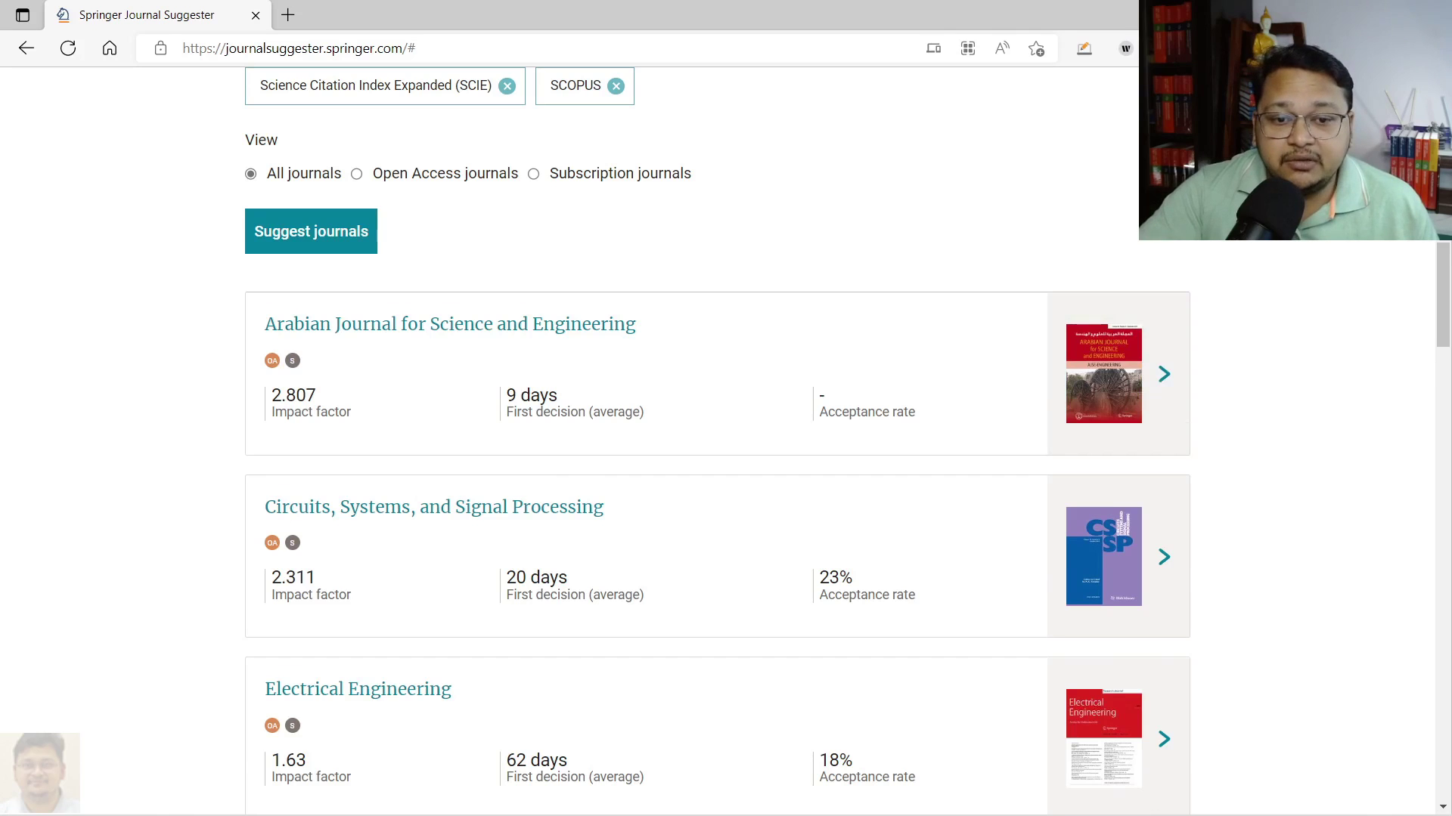
scroll(726, 438, down, 3)
scroll(726, 438, down, 5)
scroll(726, 438, down, 4)
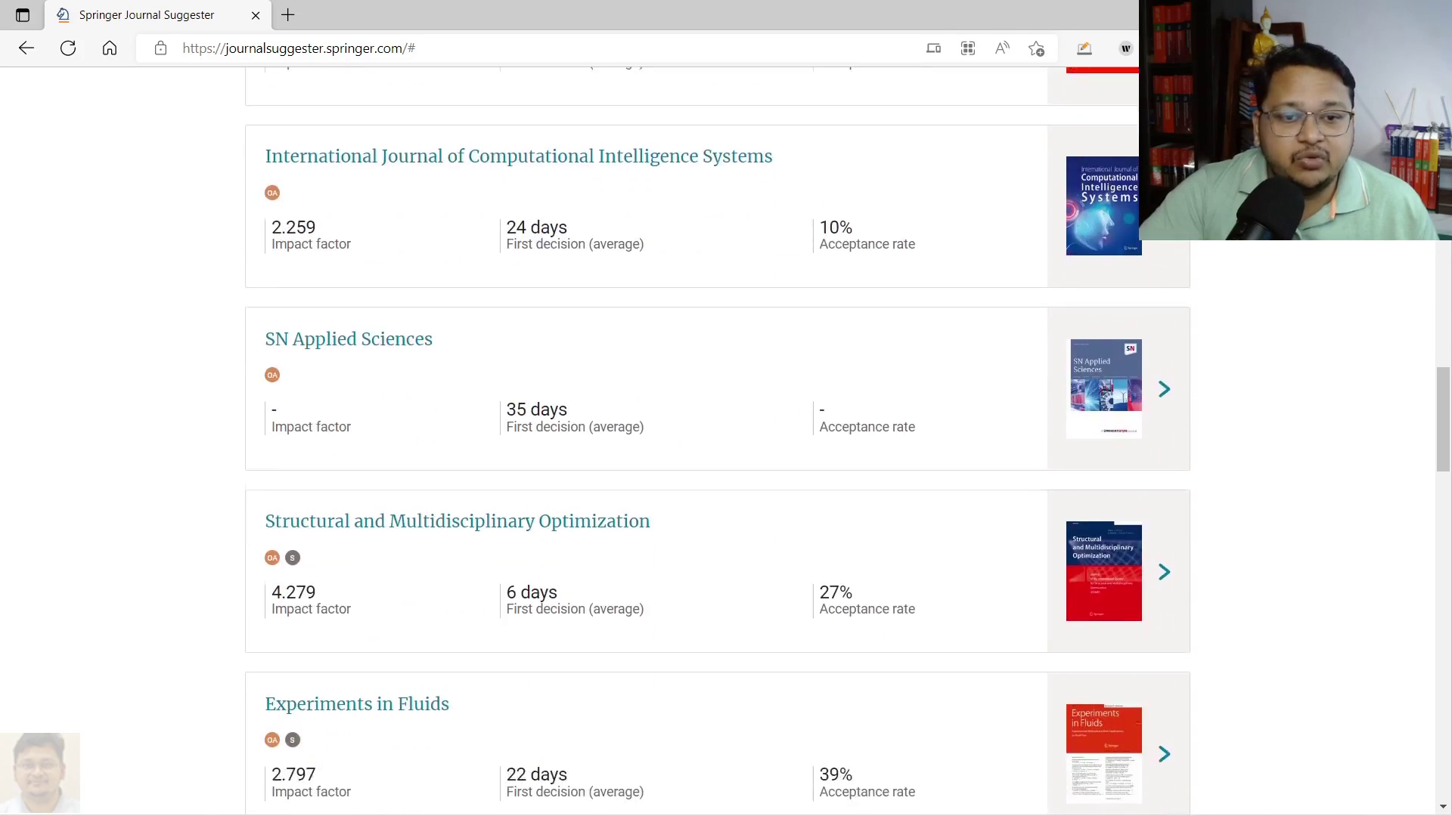
scroll(726, 439, down, 6)
scroll(726, 438, down, 4)
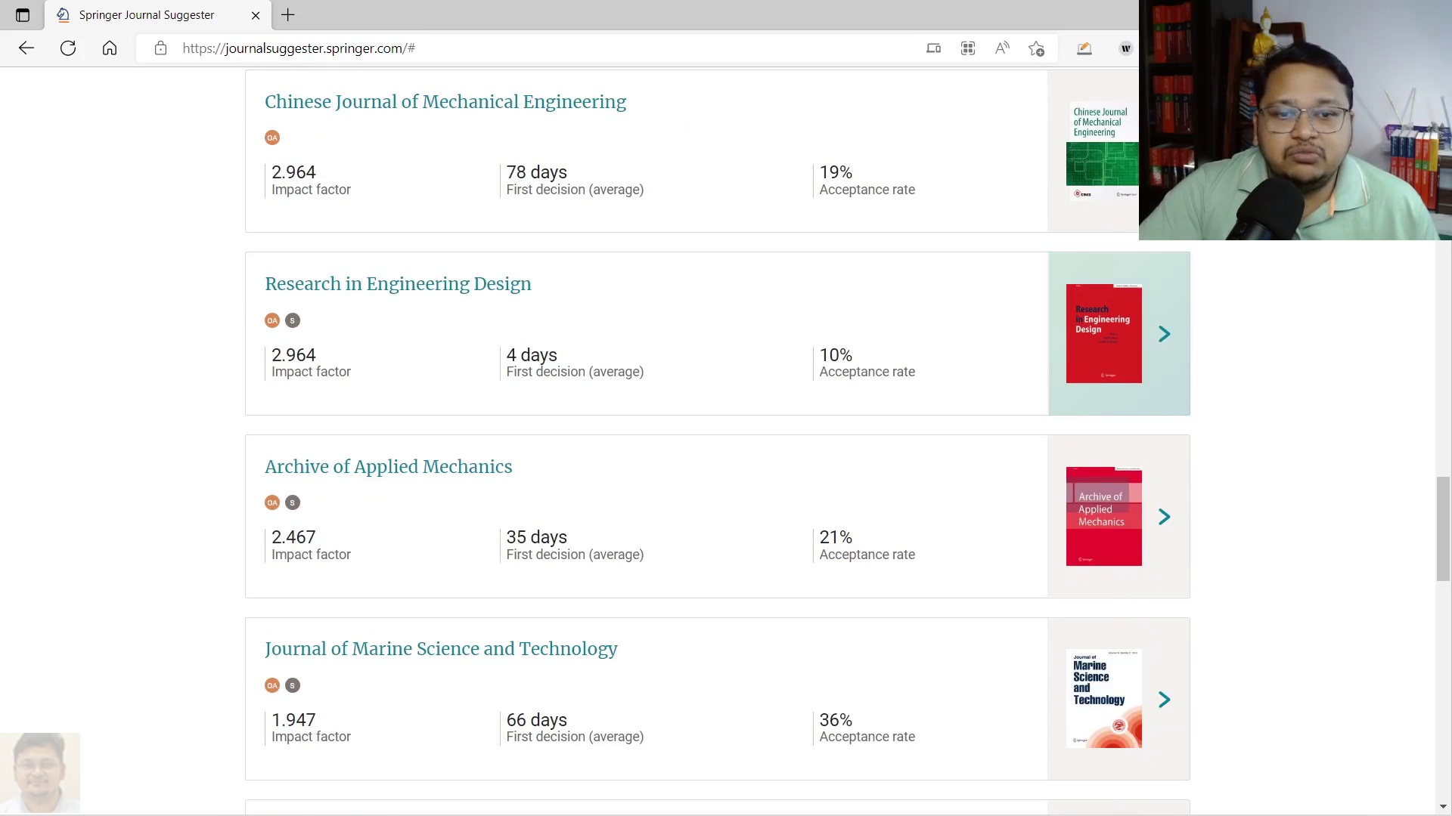
scroll(1119, 362, up, 3)
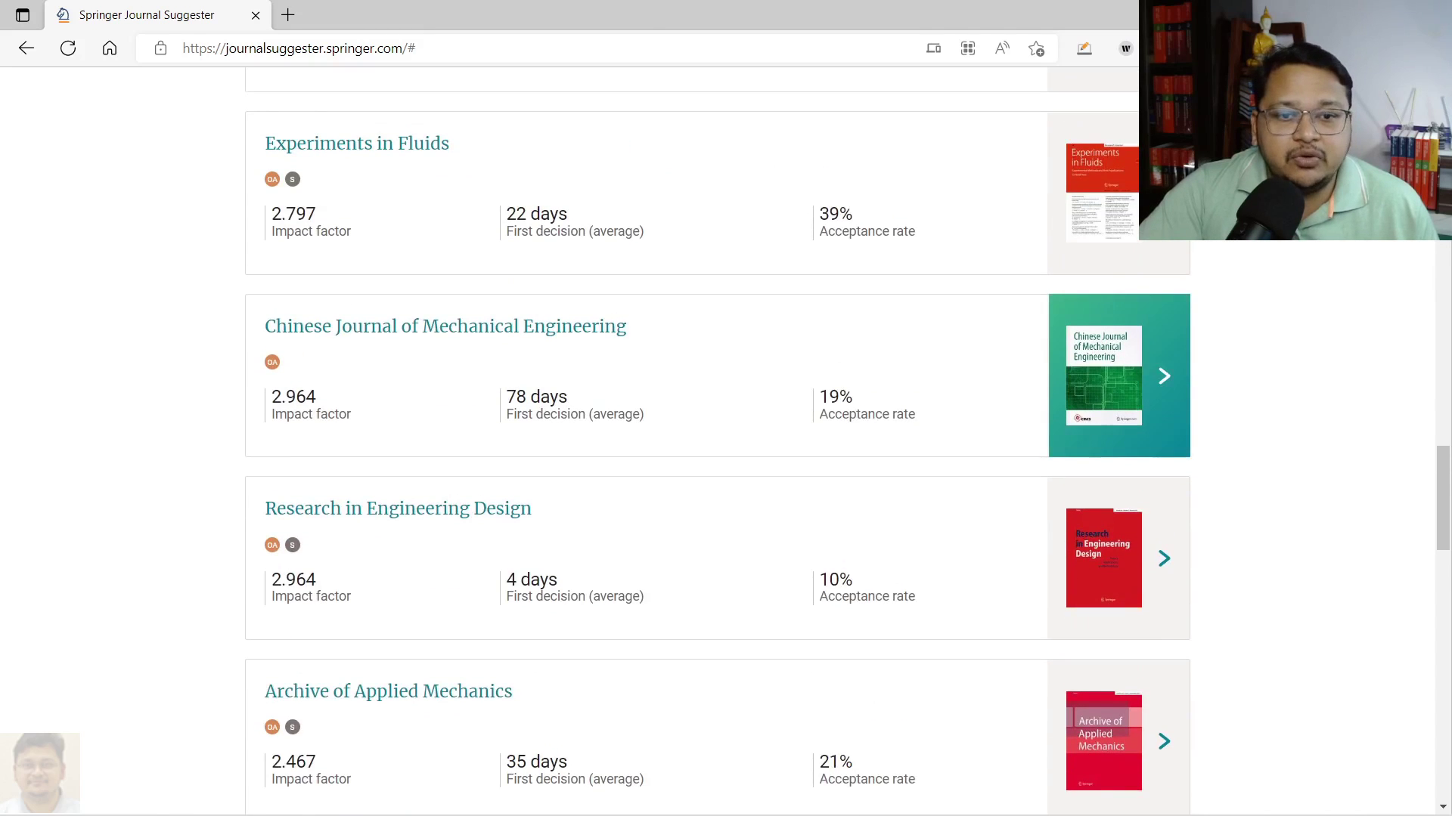
scroll(1119, 393, up, 3)
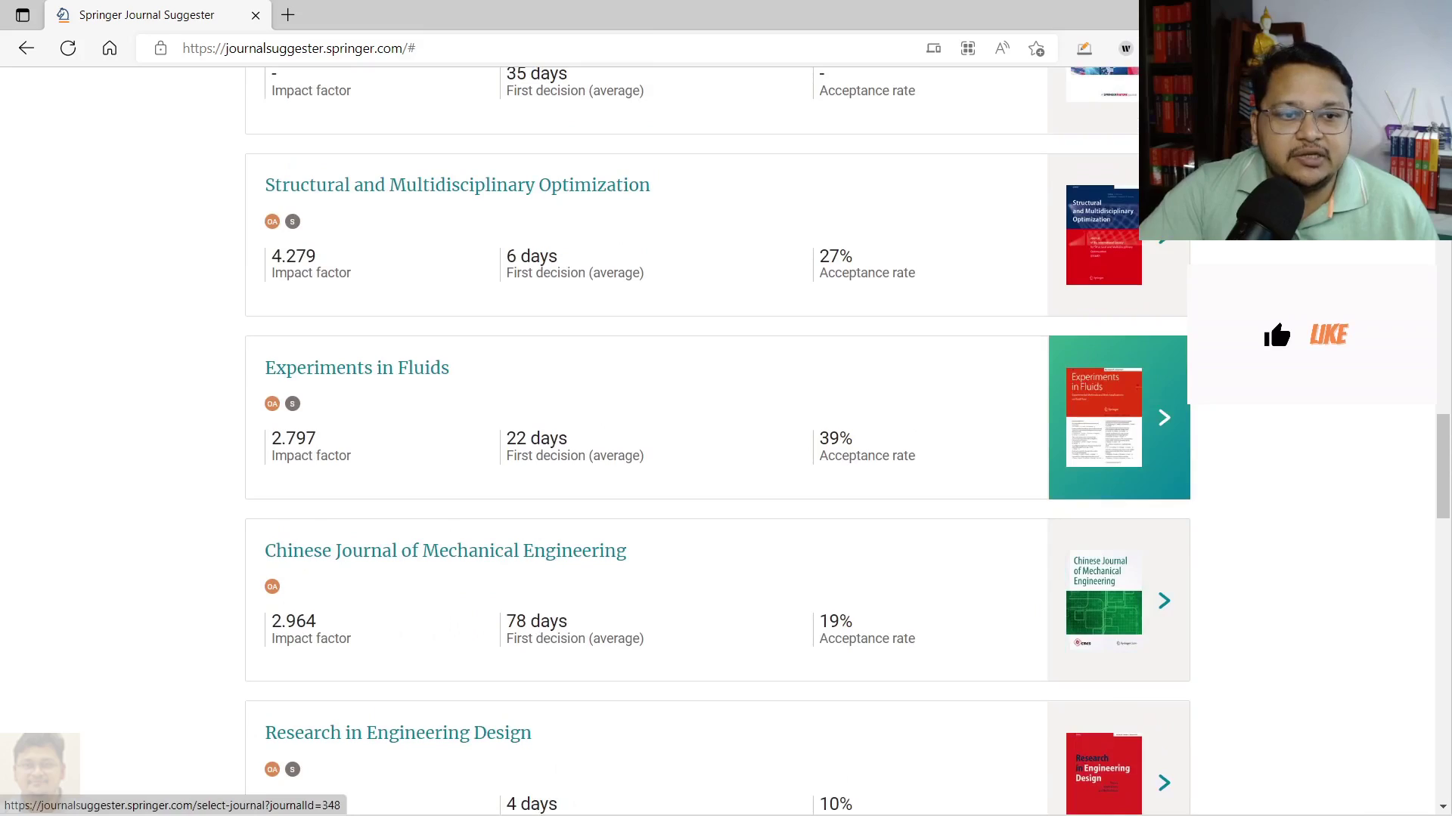
Open the Experiments in Fluids detail page and review its 2.797 impact factor and 39% acceptance.
click(1119, 408)
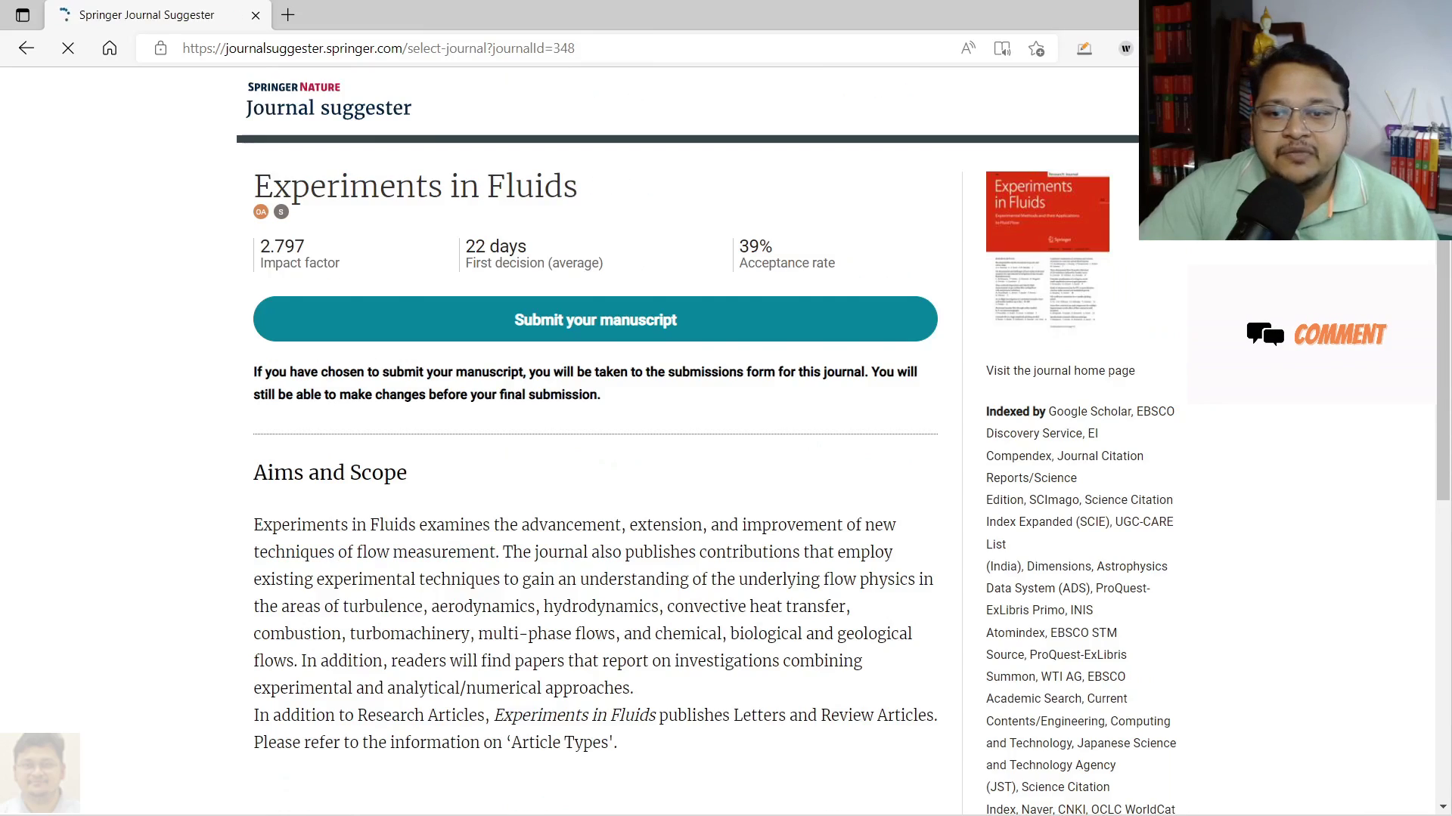
scroll(596, 454, down, 6)
scroll(596, 454, up, 4)
scroll(595, 454, up, 2)
scroll(596, 454, down, 3)
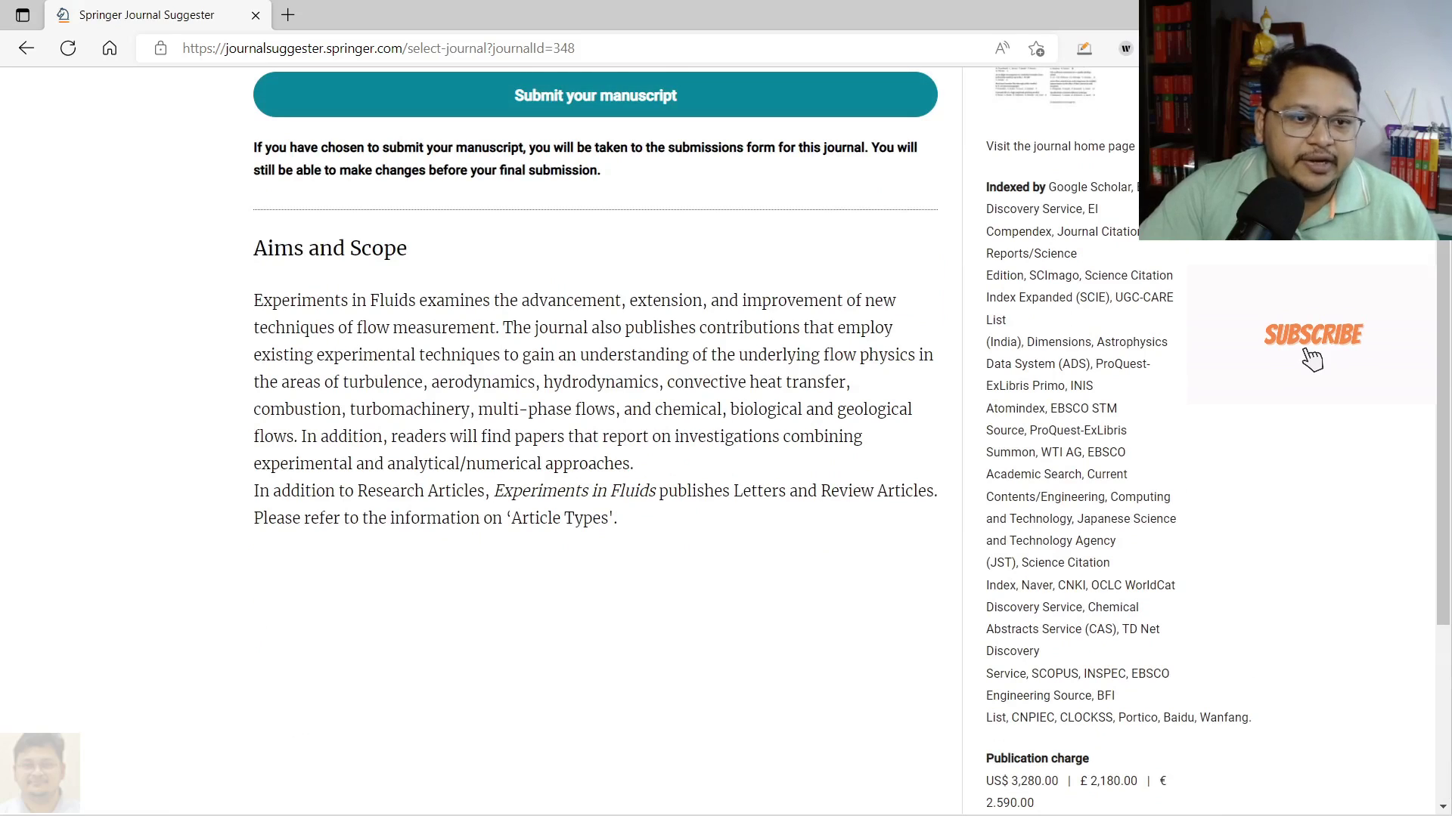
scroll(595, 454, up, 3)
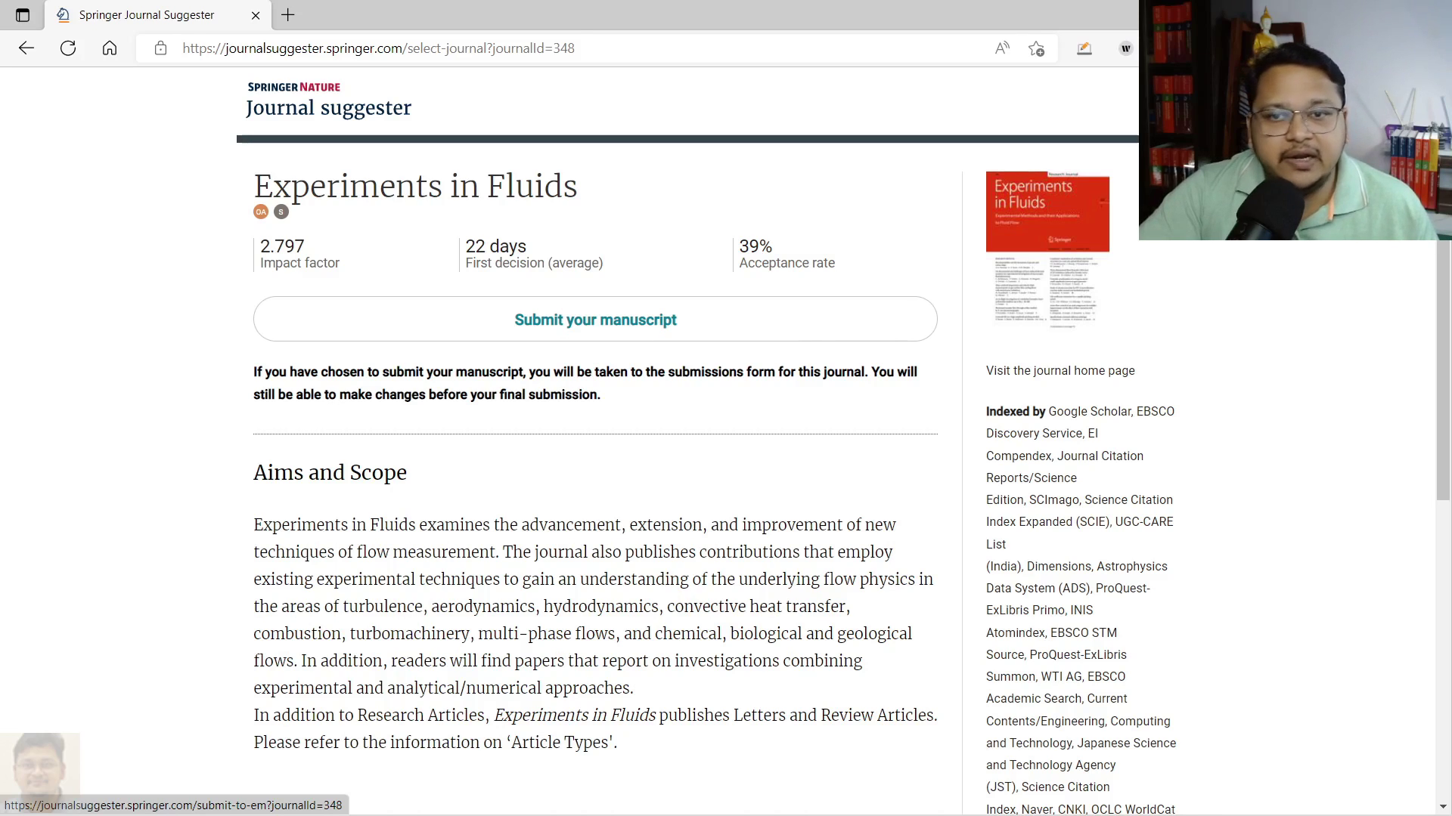
Go back to the suggester form and review the journal suggestions.
click(595, 319)
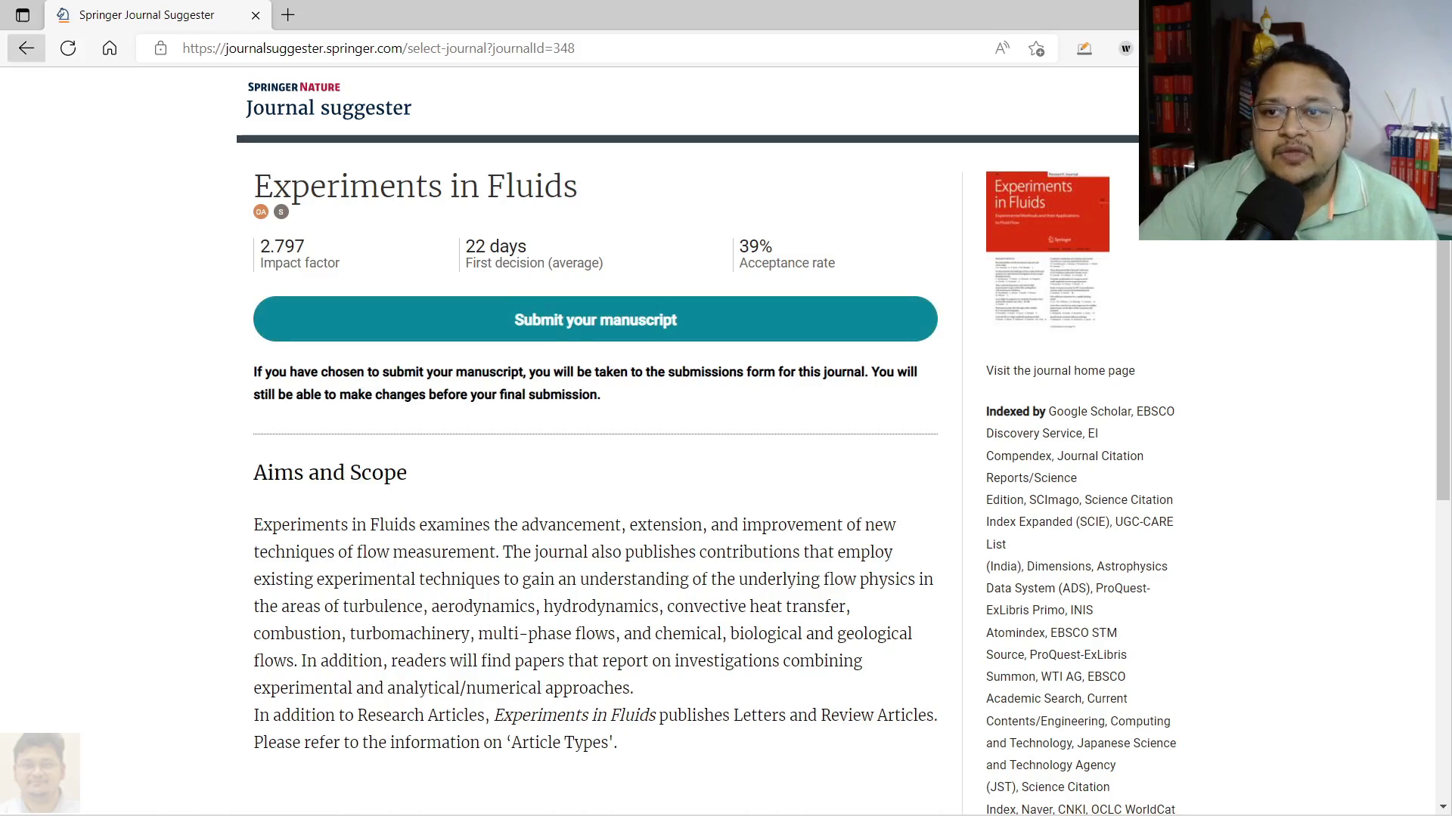
scroll(719, 378, down, 5)
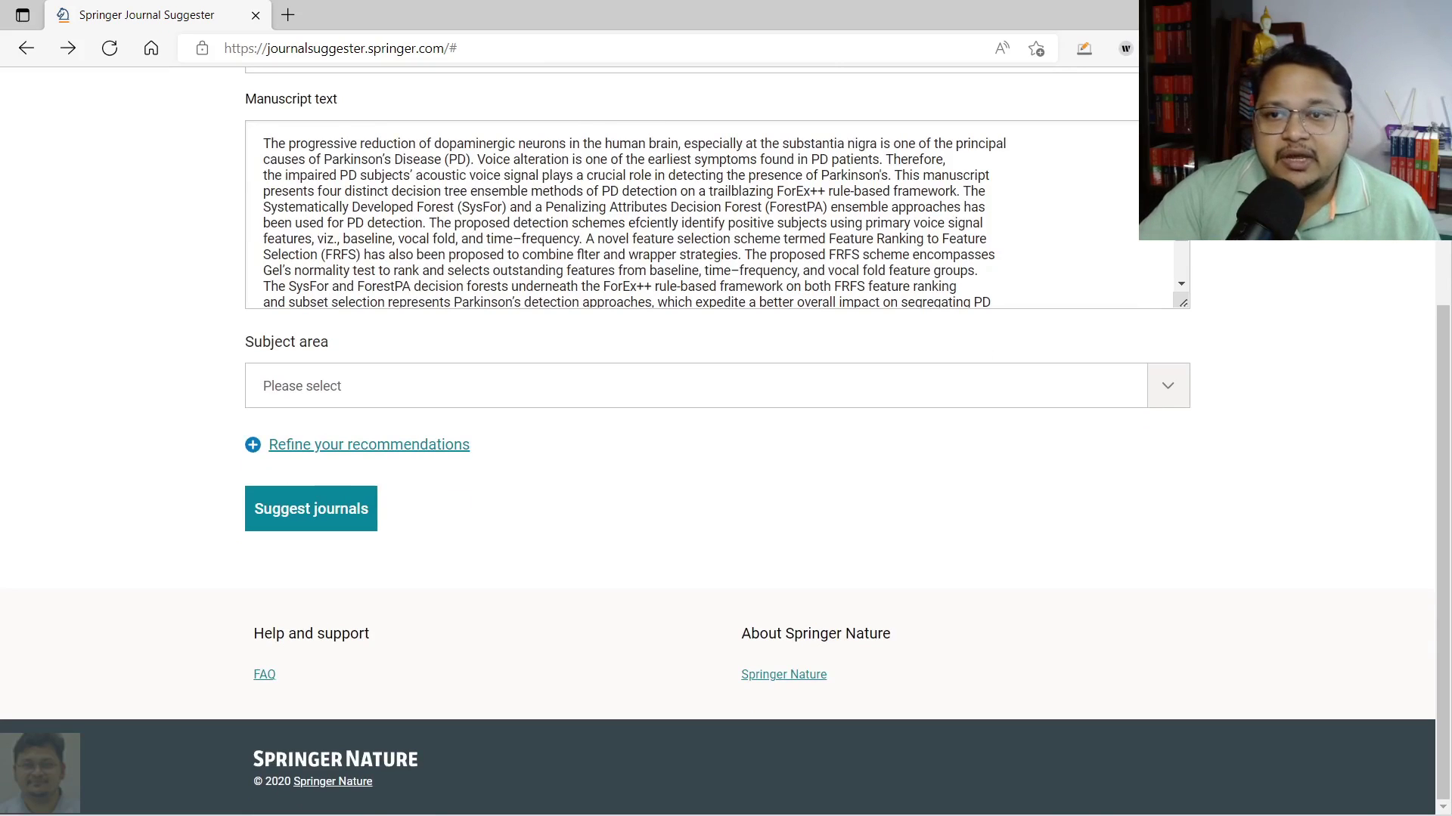
scroll(718, 438, up, 1)
scroll(719, 438, up, 3)
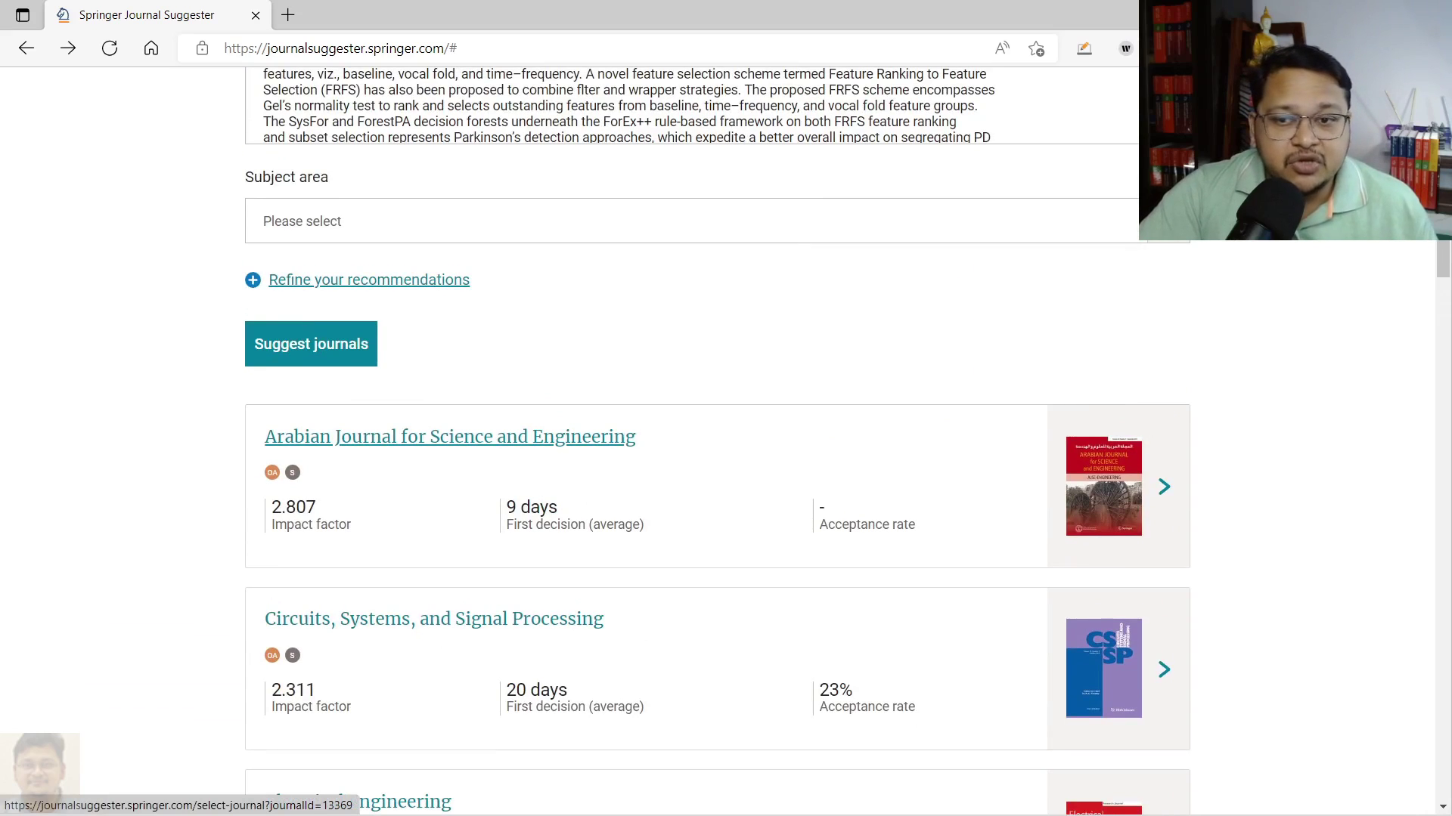
Expand the refinement filters and select the Minimum impact factor field.
click(369, 280)
scroll(369, 280, down, 1)
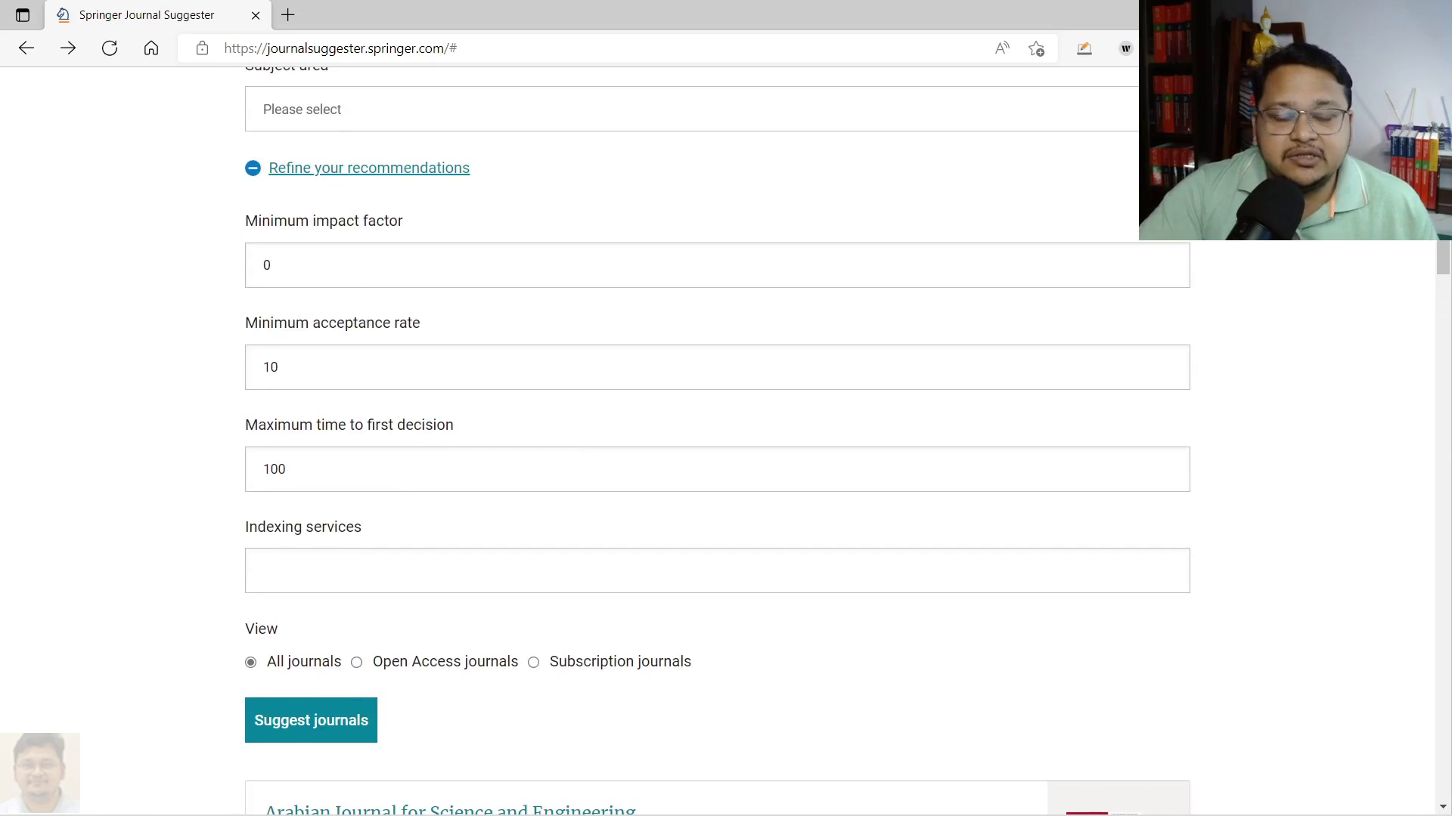
click(369, 268)
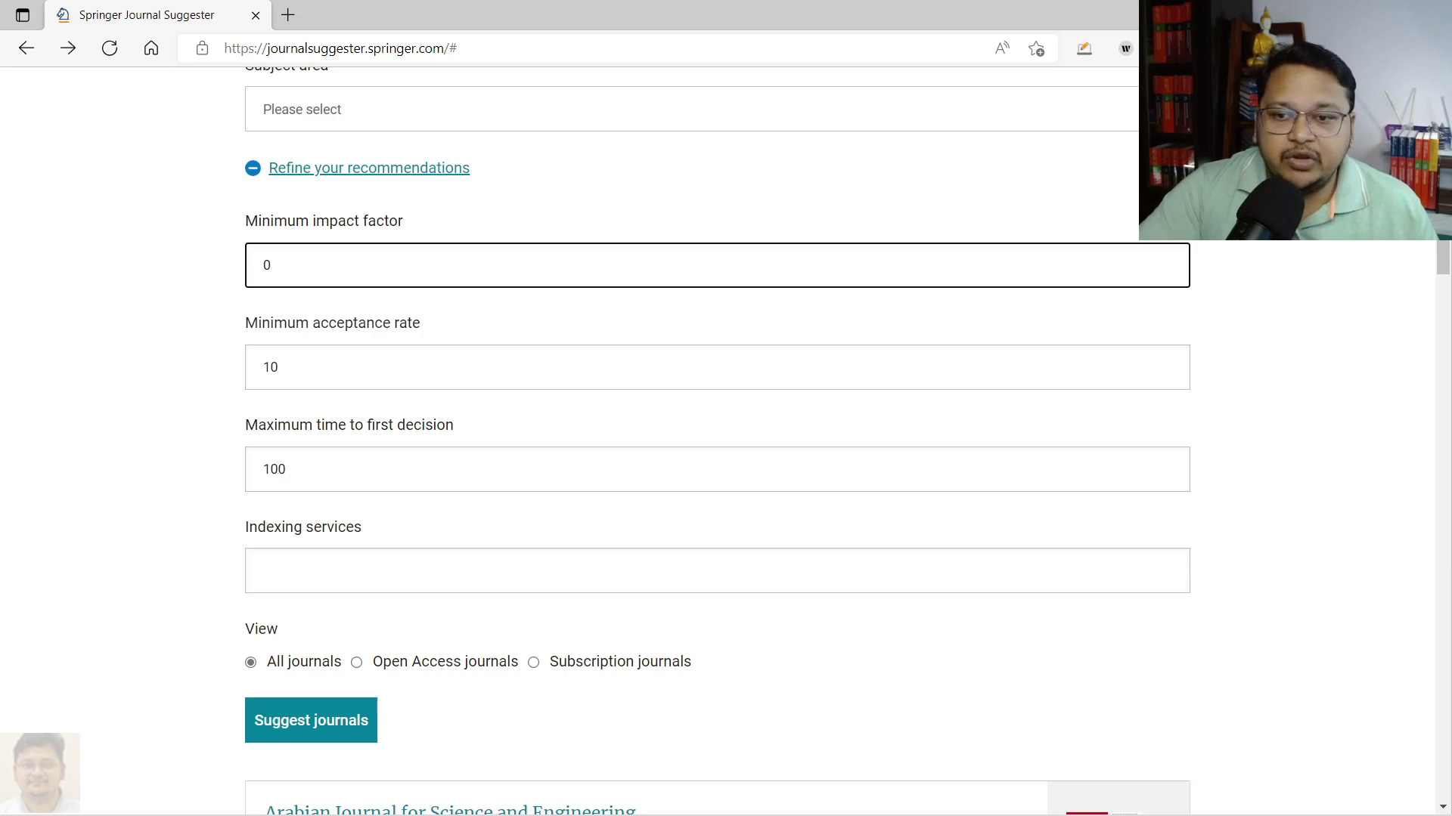
scroll(717, 453, down, 3)
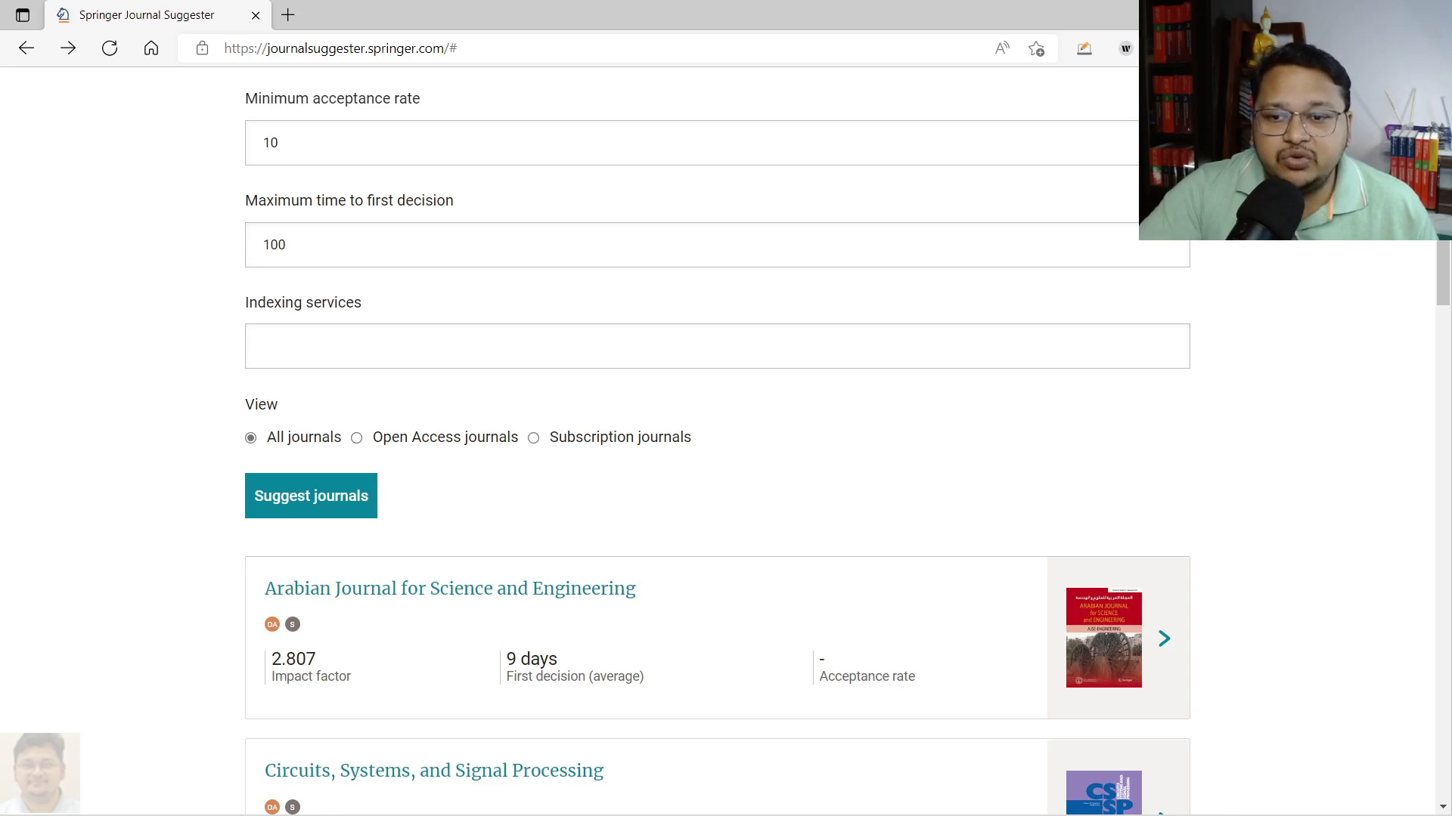
Add Science Citation Index Expanded (SCIE) and SCOPUS to the indexing services filter.
text(sc)
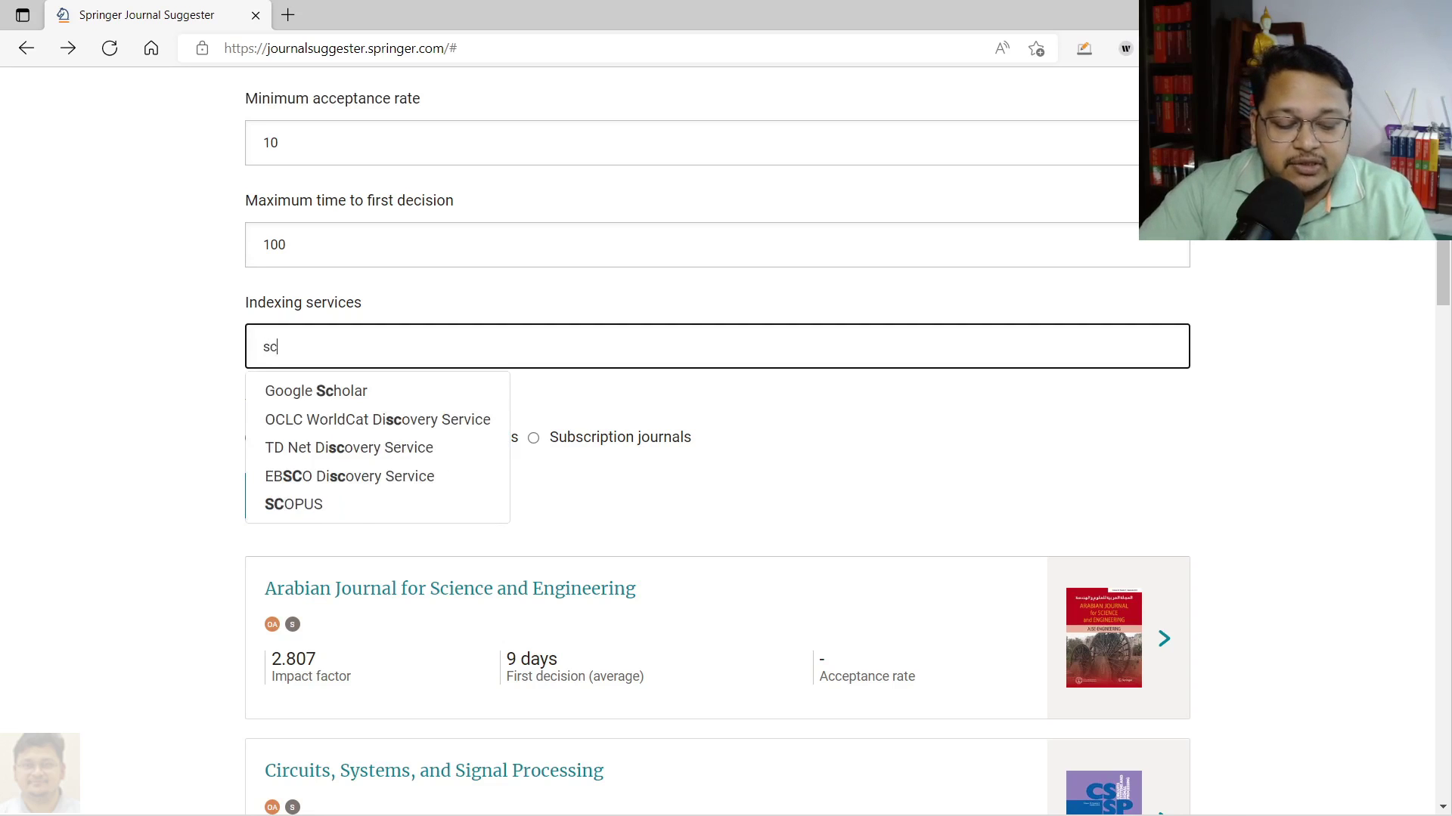
text(ie)
key(Down)
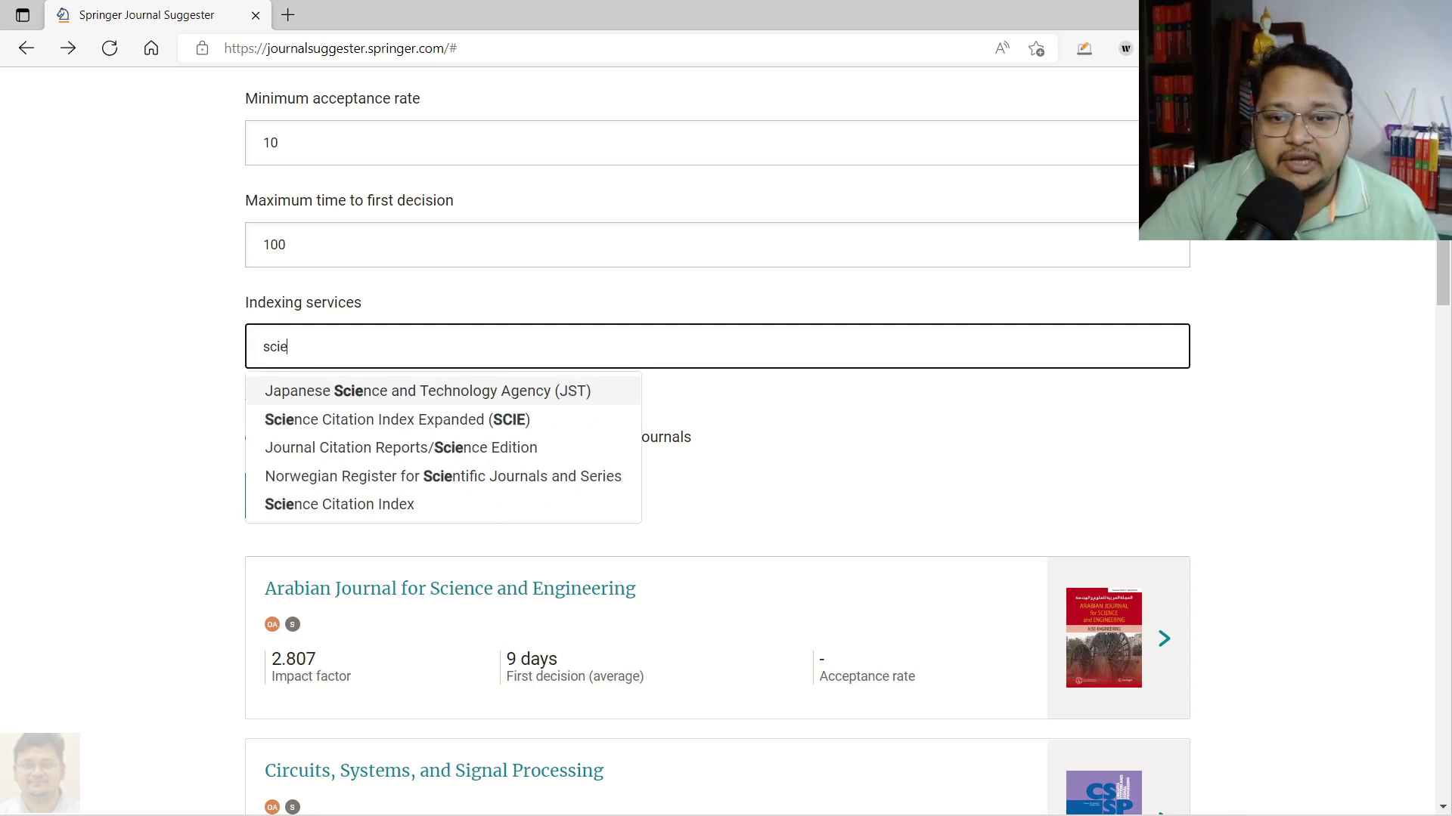
key(Down)
key(Return)
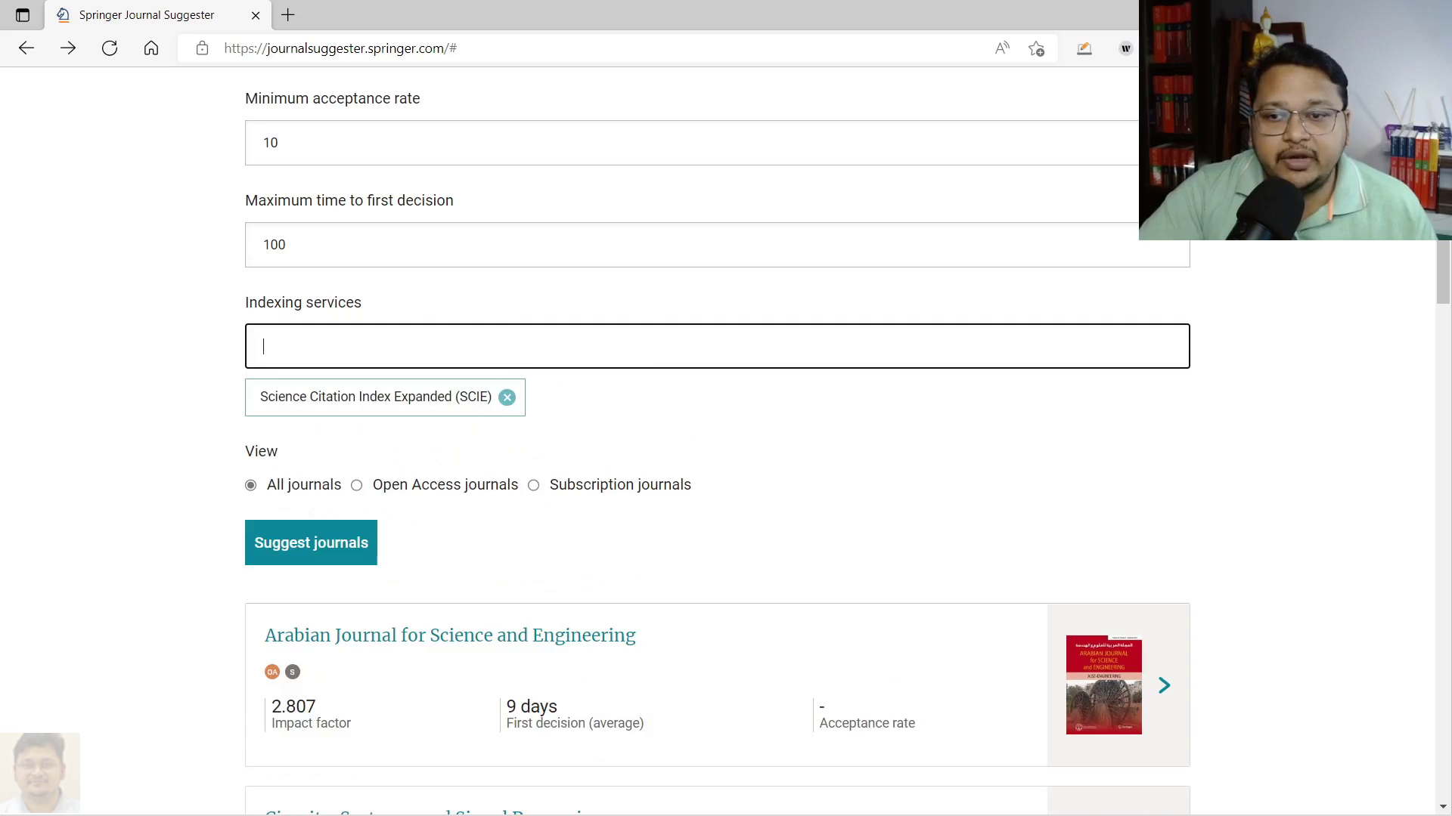
text(scimago)
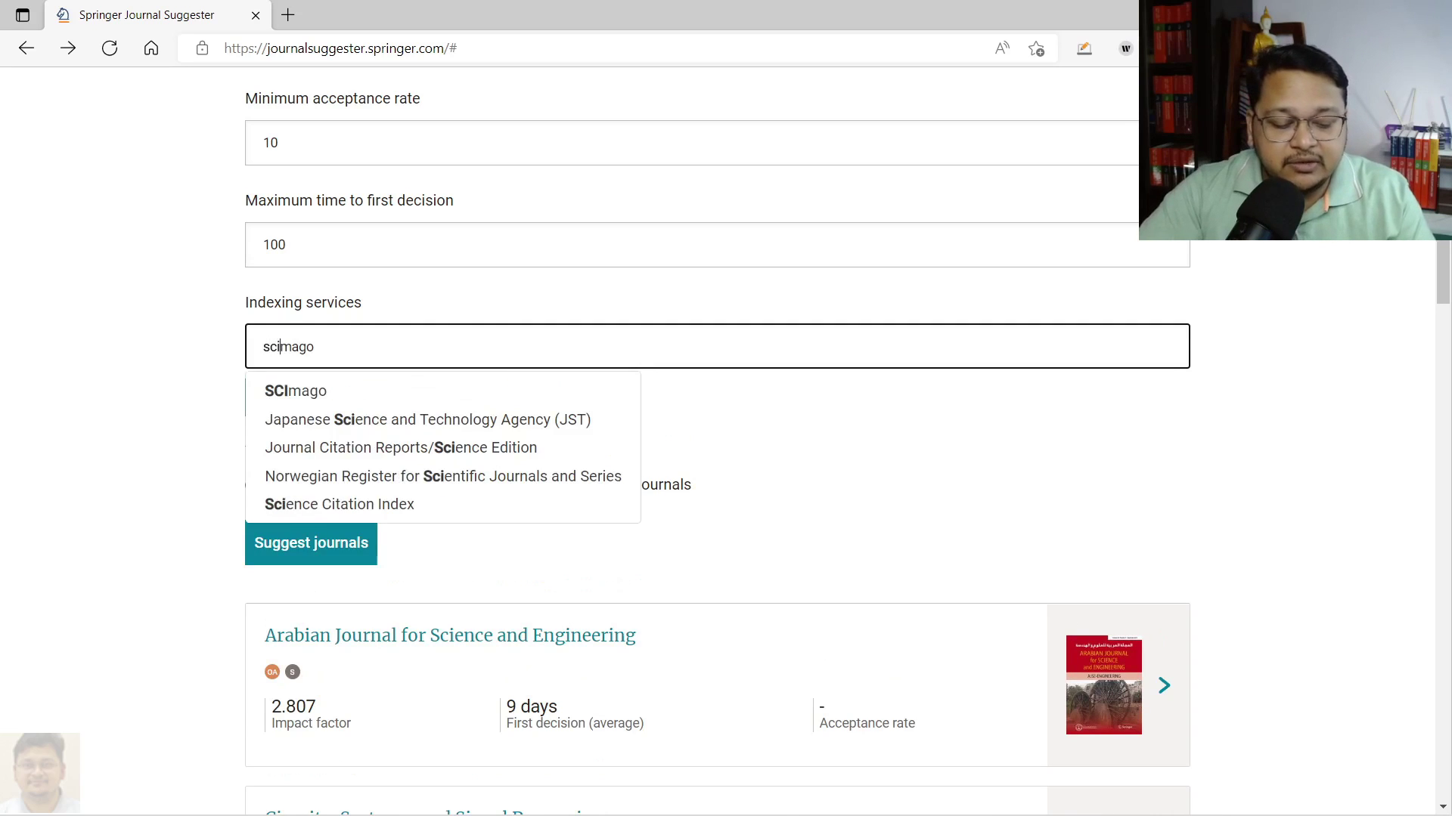
key(BackSpace)
text(opus)
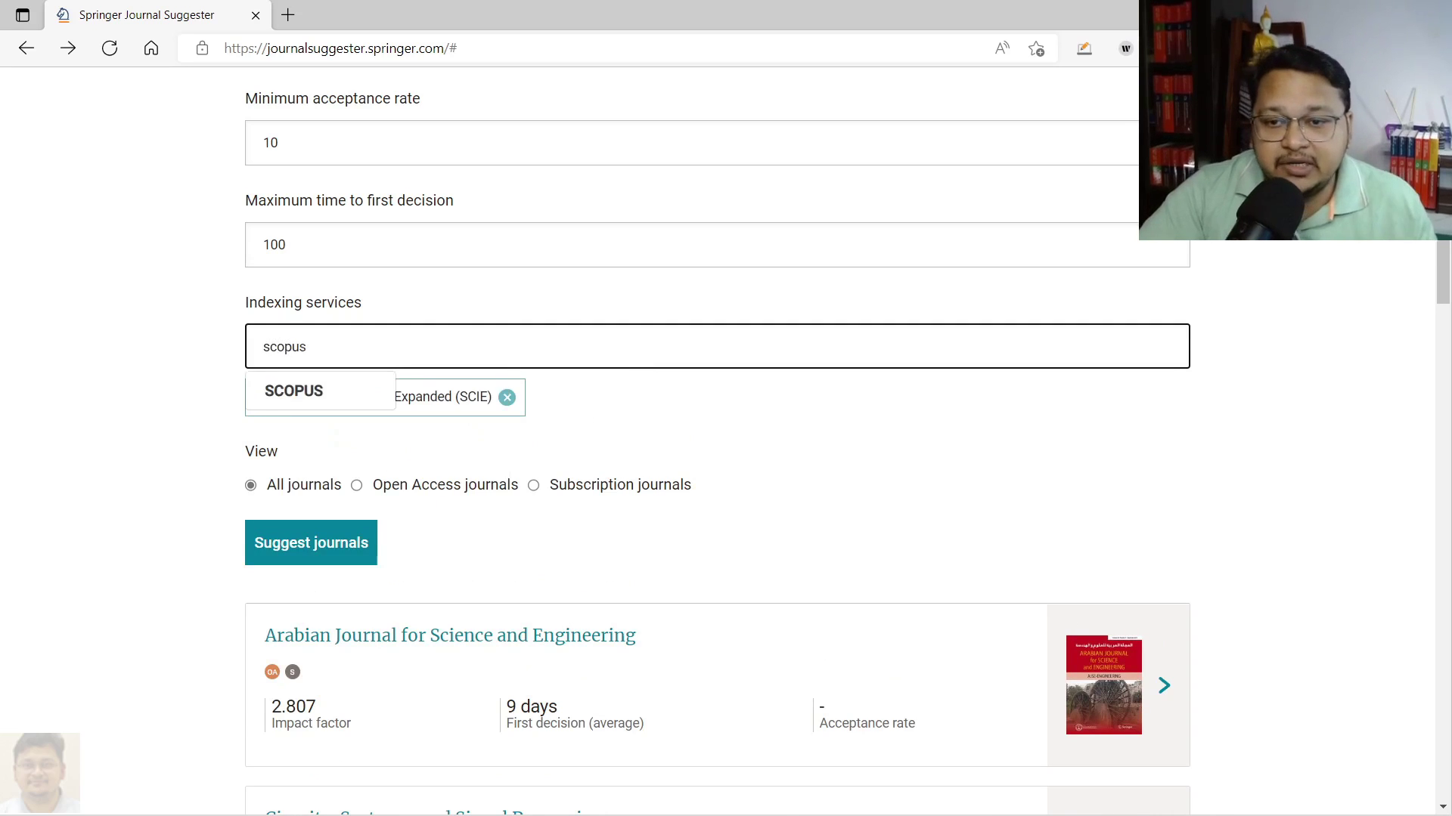
key(Down)
key(Return)
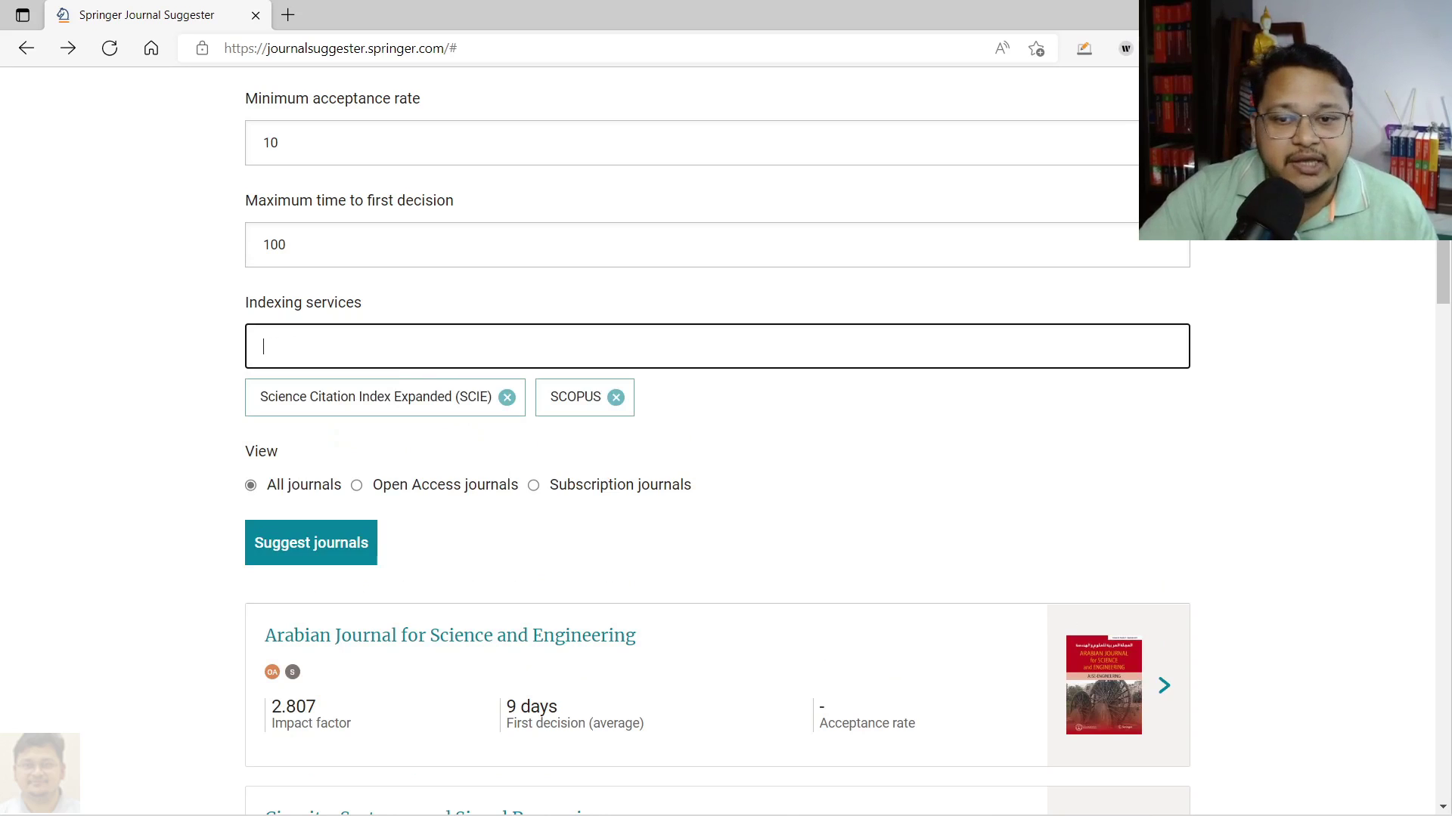
key(Tab)
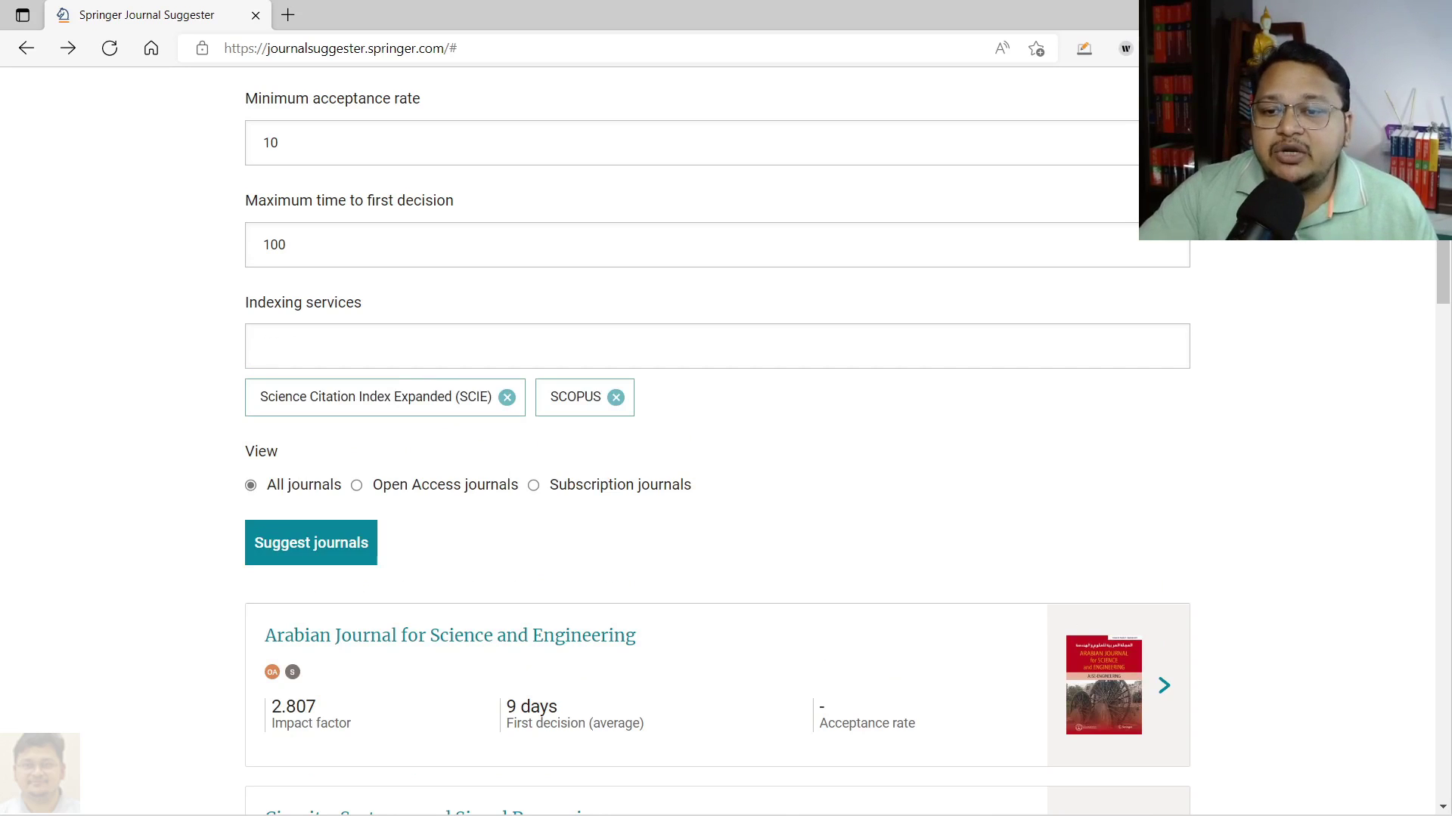
Replace the 100-day maximum time to first decision with 30 days.
scroll(434, 282, down, 7)
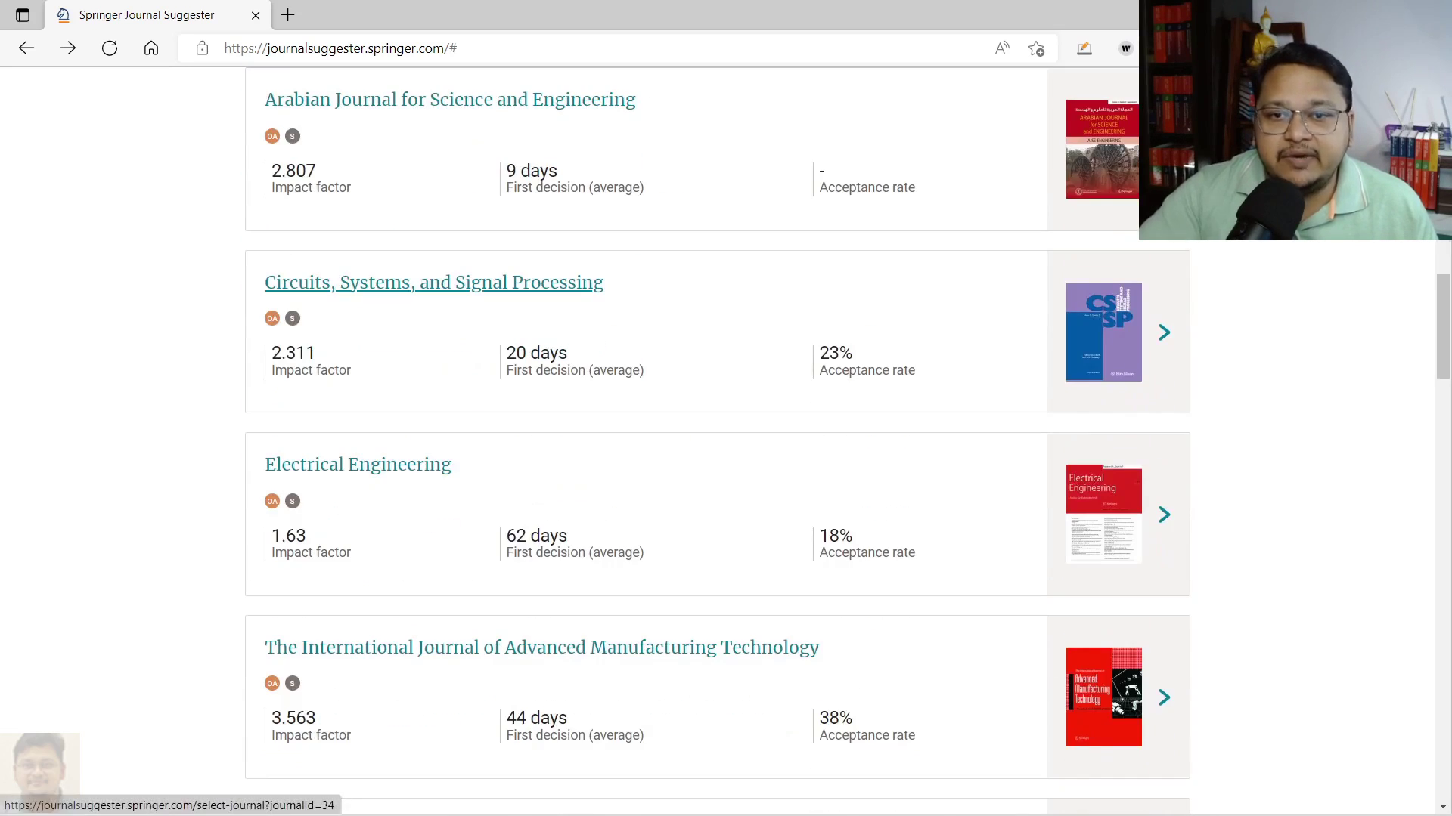
scroll(433, 282, up, 7)
scroll(681, 454, up, 1)
click(274, 269)
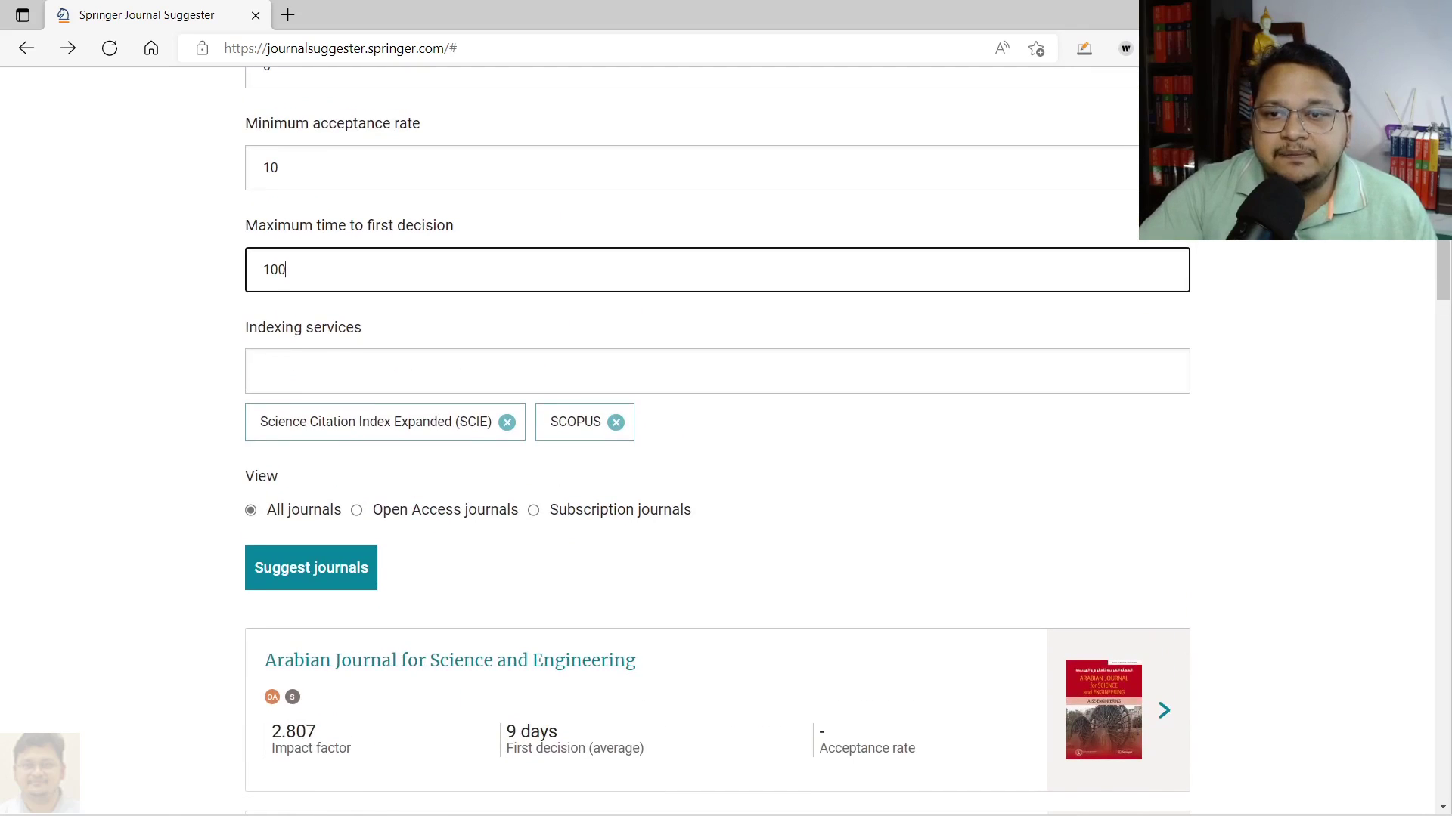
double_click(274, 269)
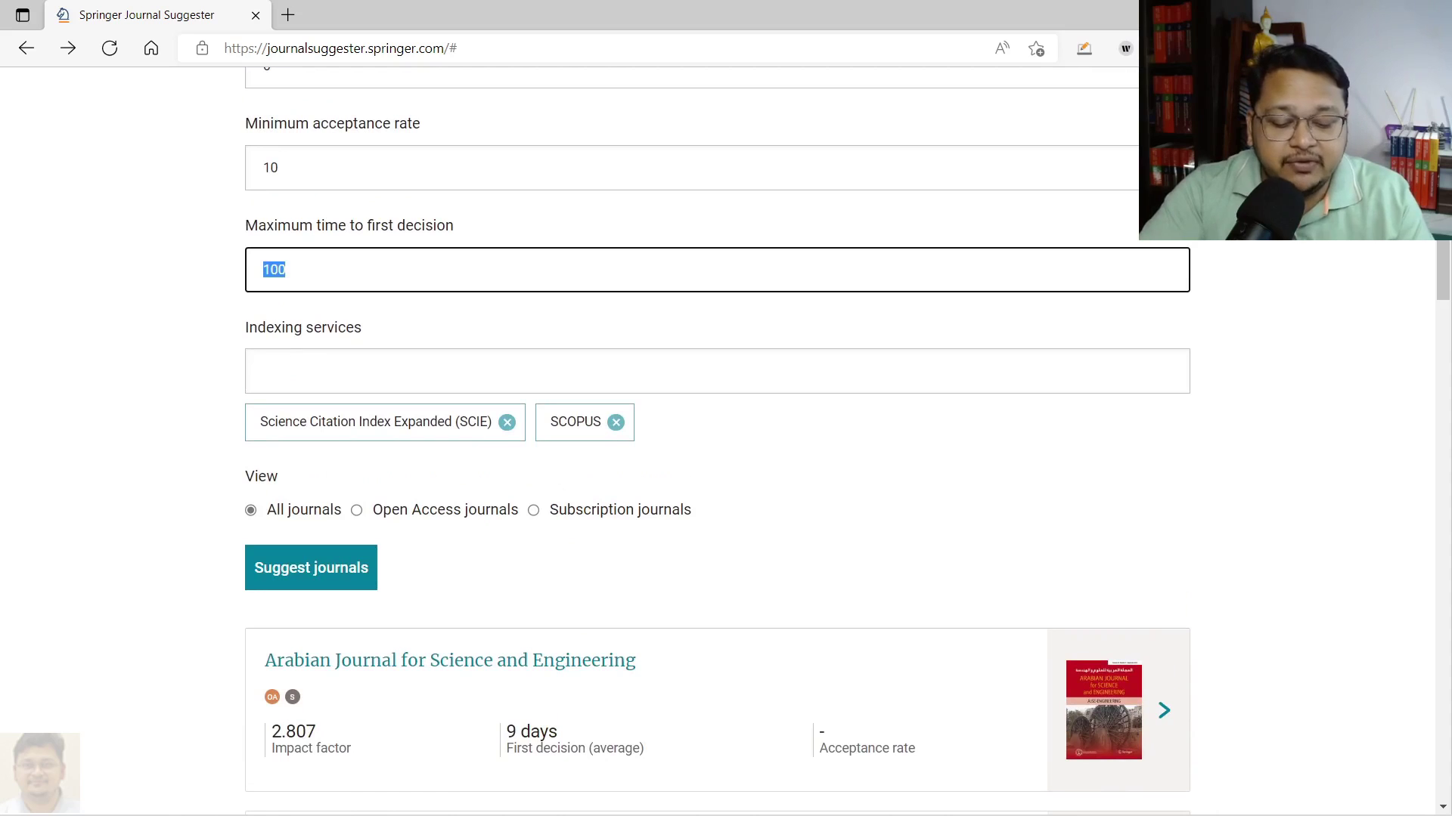
text(30)
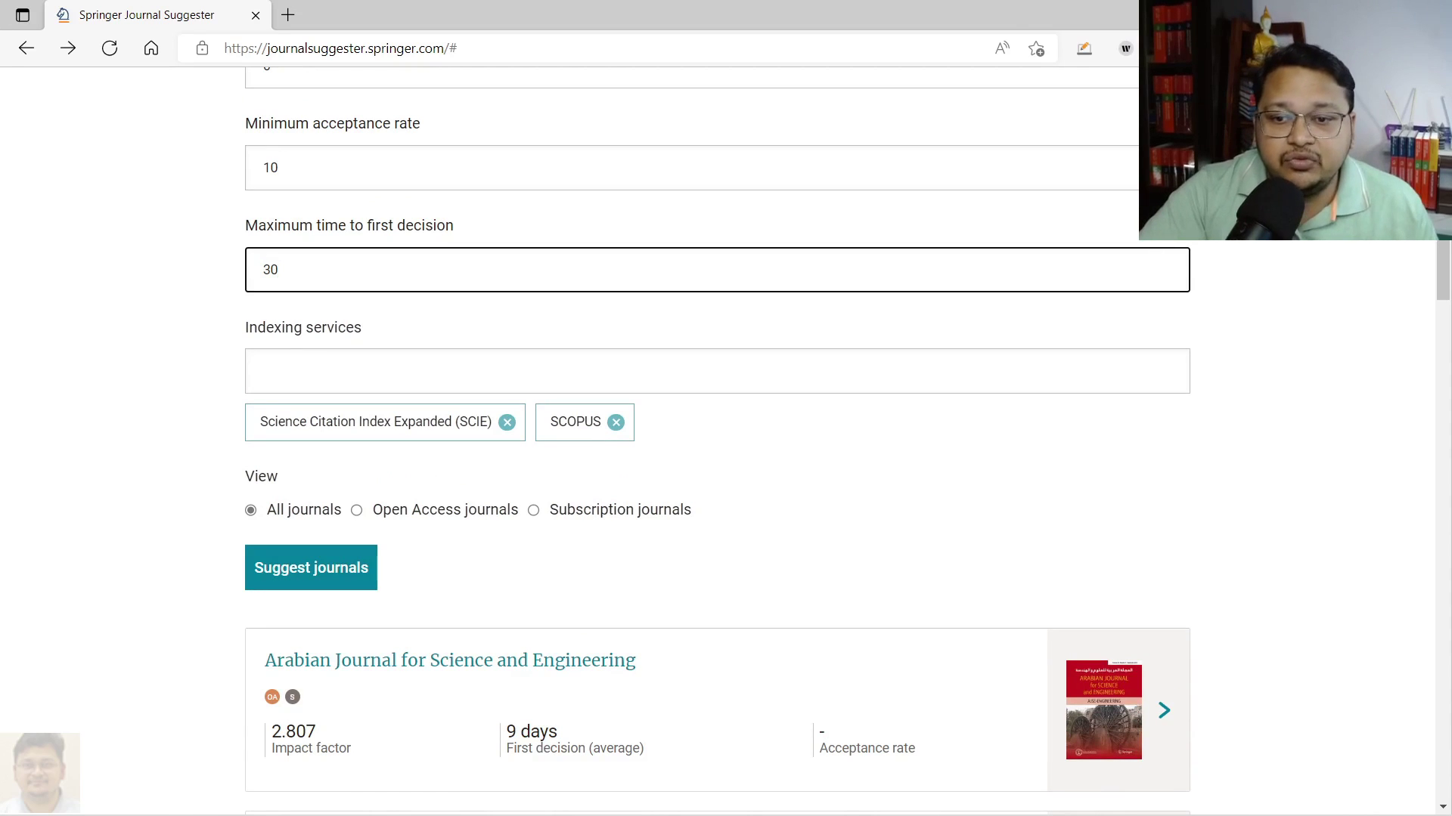
key(Tab)
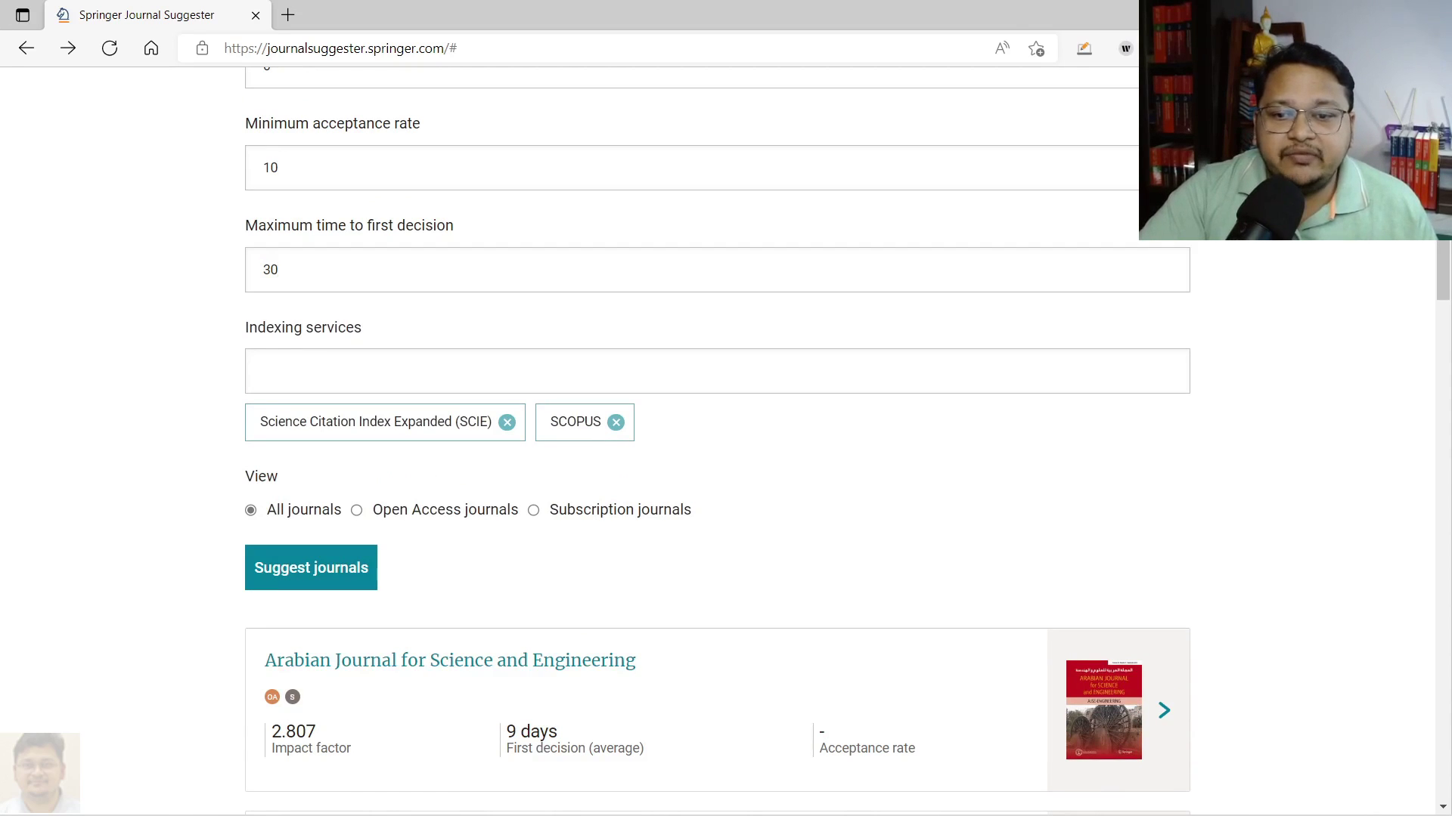
Review the results, then tighten the maximum first-decision time to 20 days.
scroll(717, 438, down, 5)
scroll(717, 438, down, 4)
scroll(716, 438, up, 5)
scroll(717, 438, down, 2)
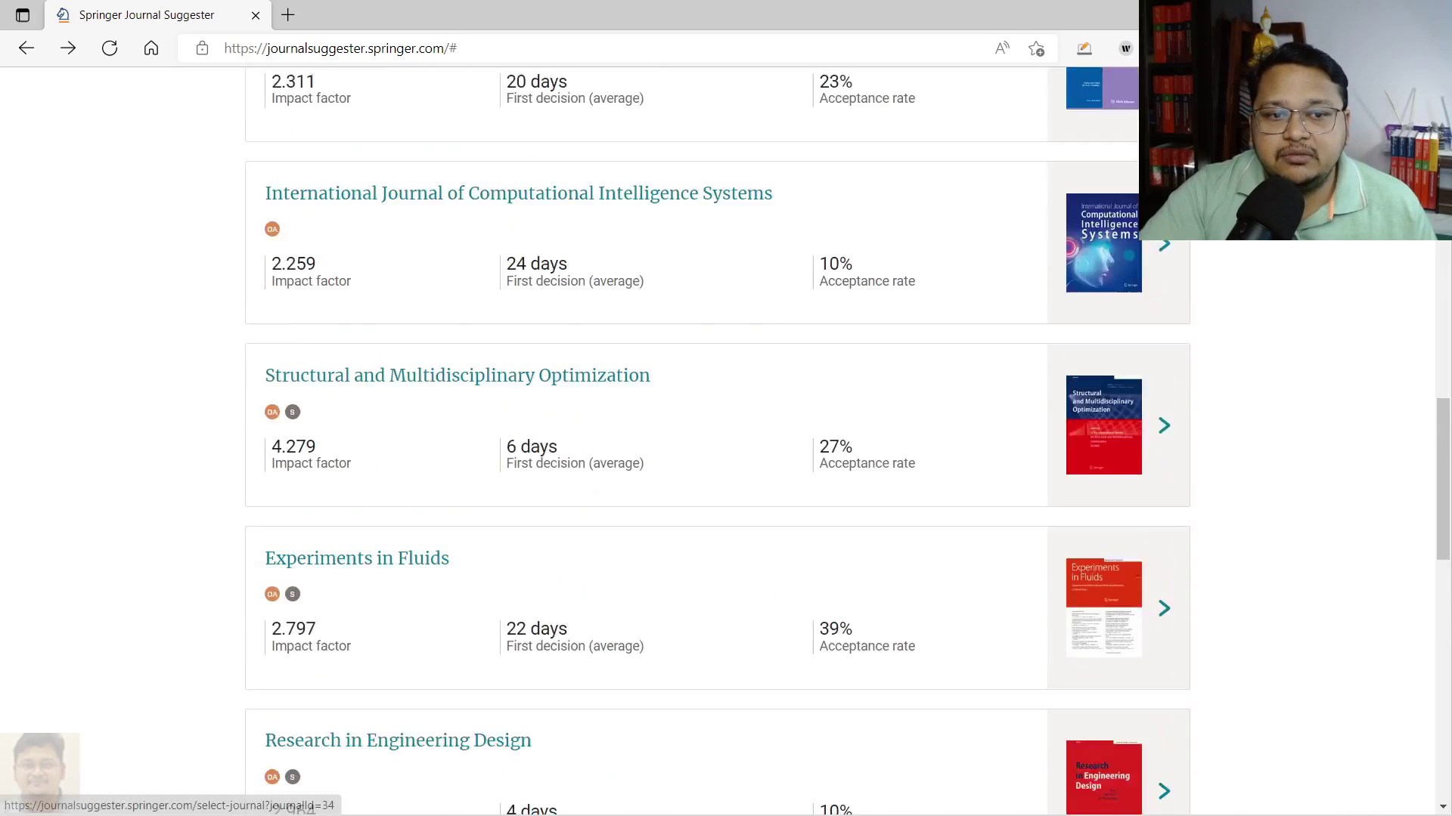
scroll(717, 439, down, 5)
scroll(717, 439, up, 5)
scroll(717, 438, up, 4)
scroll(717, 439, up, 2)
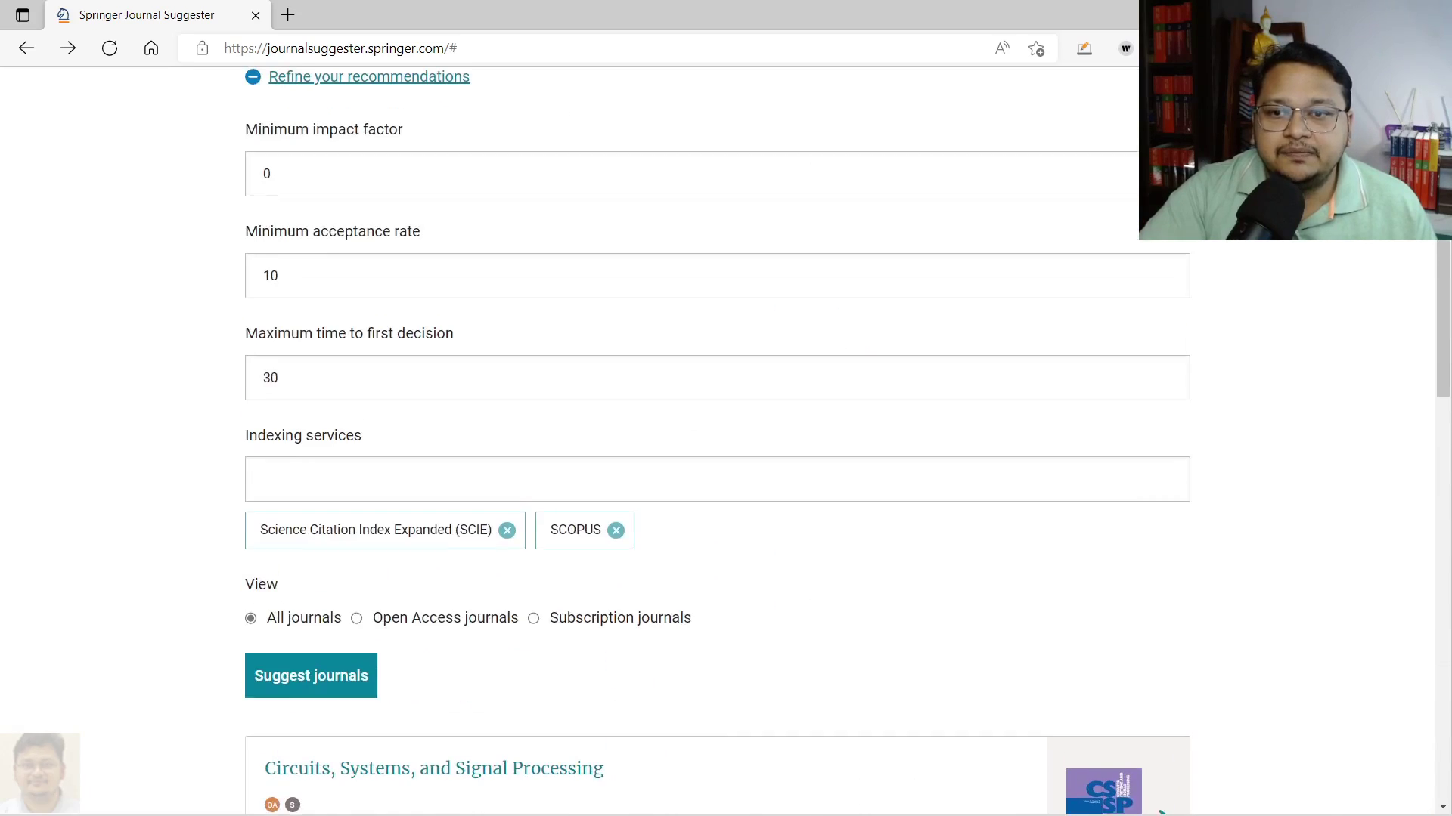
key(shift+Tab)
text(20)
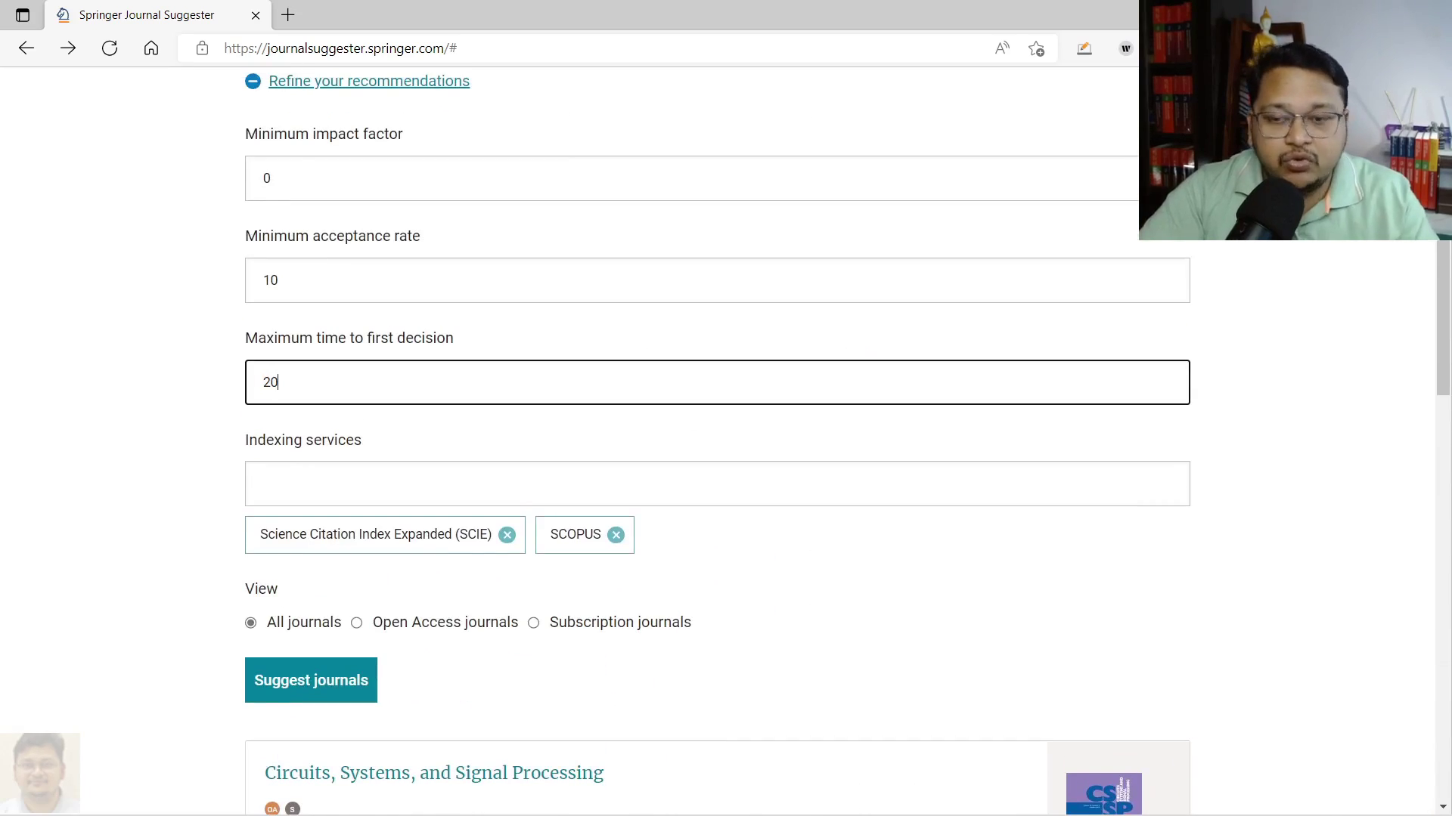
scroll(717, 438, down, 2)
key(Return)
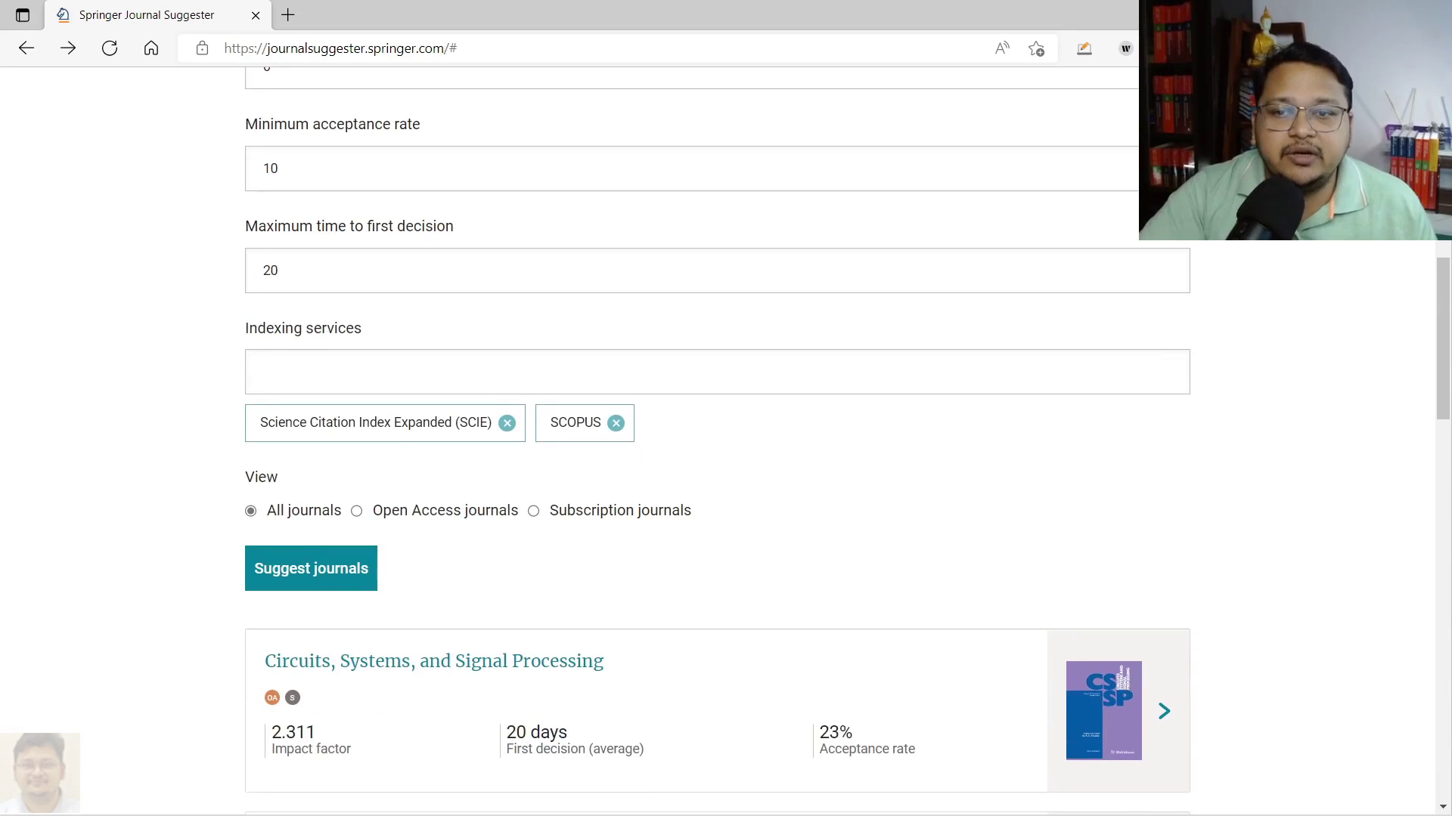
scroll(716, 439, down, 6)
scroll(398, 515, up, 4)
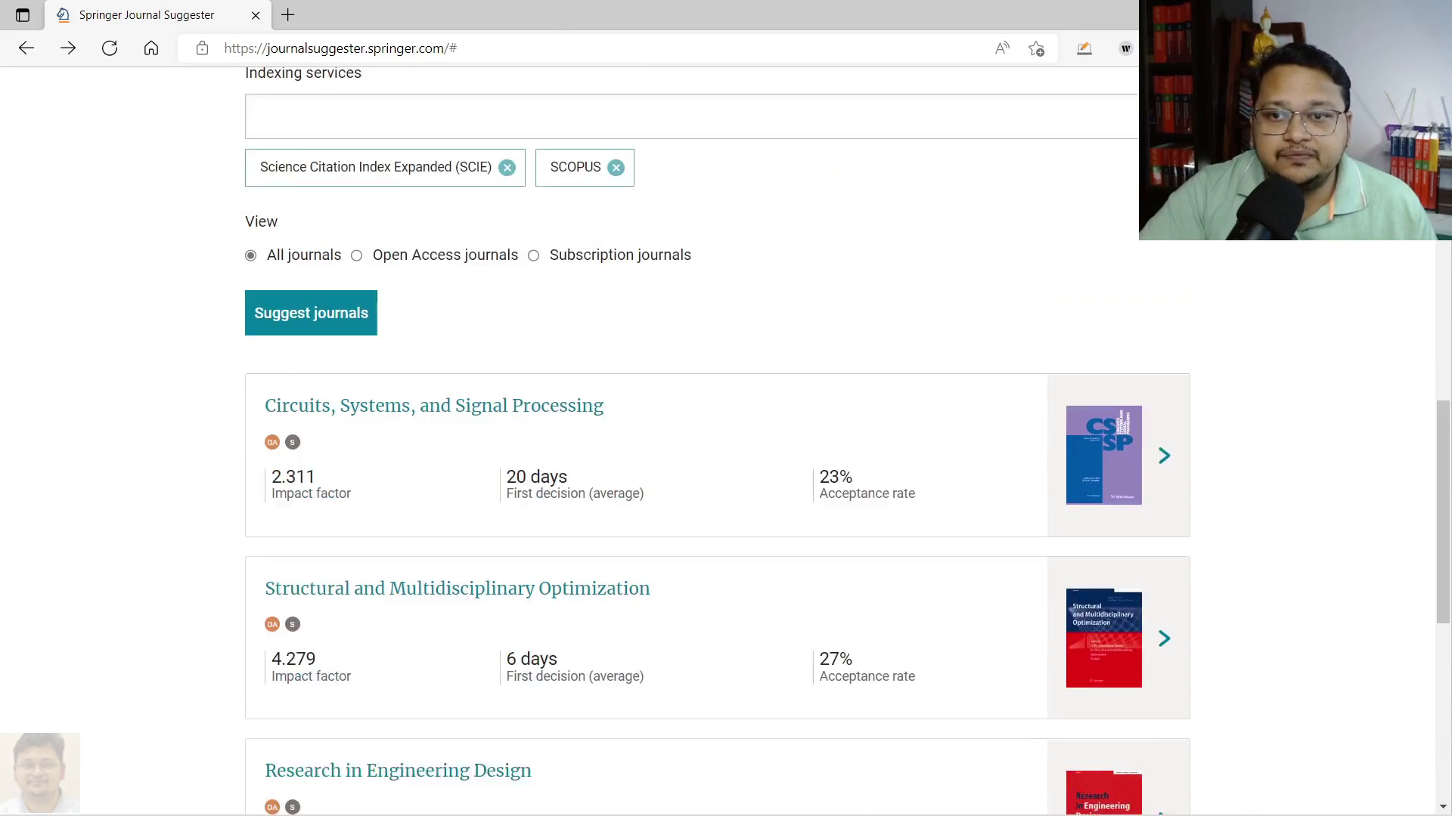
scroll(399, 515, down, 6)
scroll(399, 515, down, 1)
scroll(398, 515, up, 4)
scroll(399, 515, up, 3)
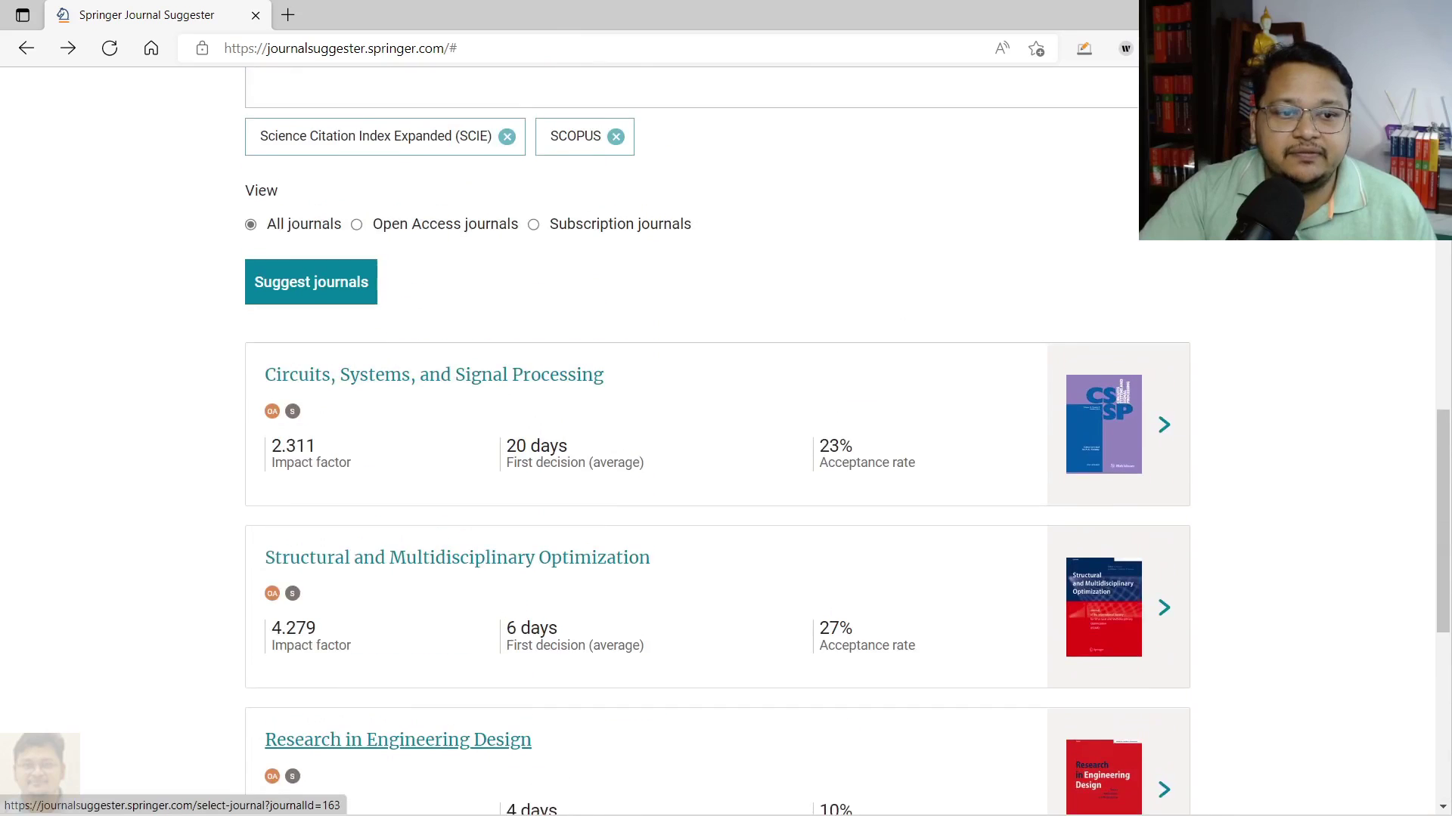
scroll(398, 515, down, 3)
scroll(398, 515, down, 1)
scroll(398, 515, up, 1)
scroll(398, 447, up, 2)
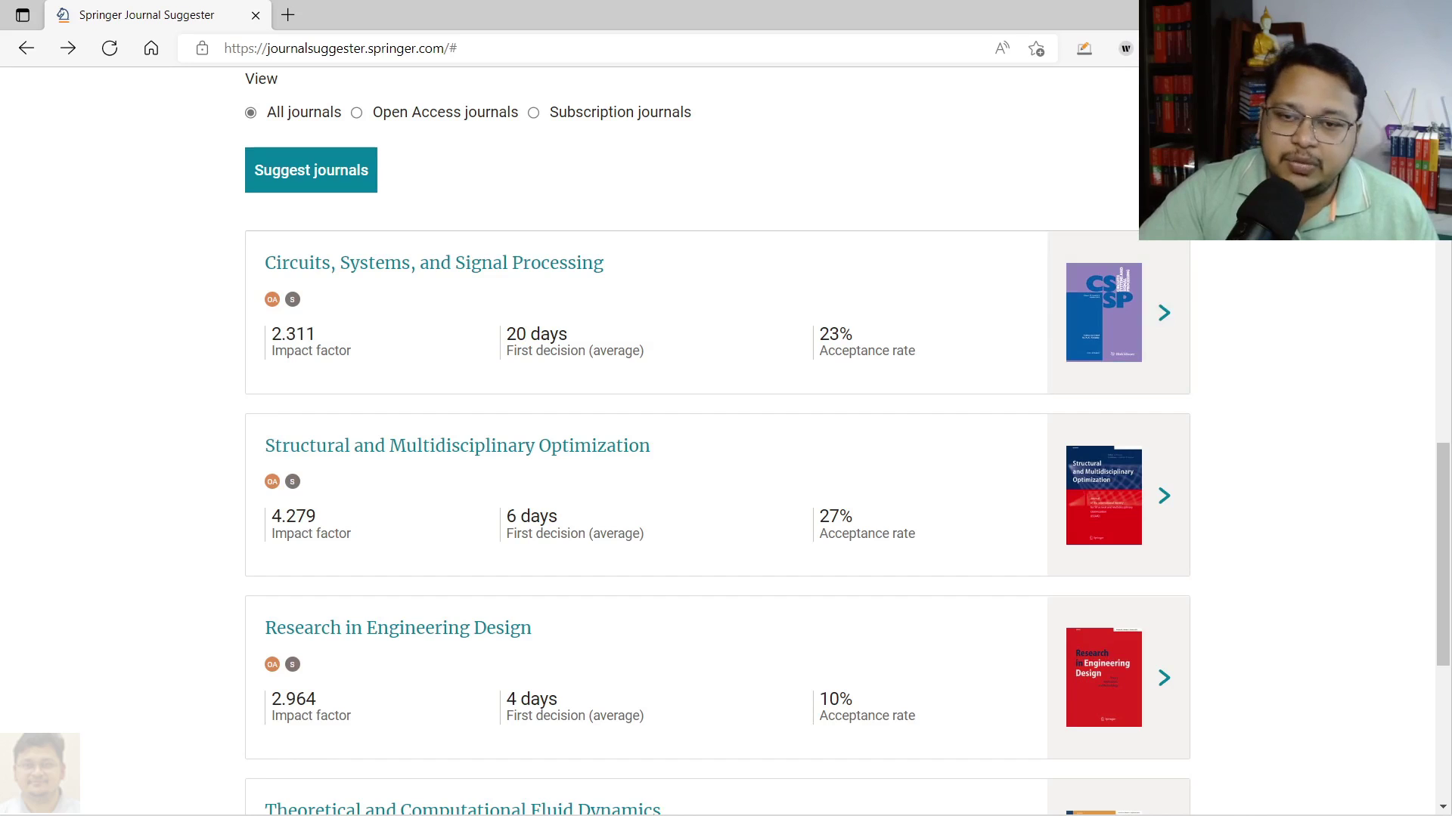
scroll(719, 453, down, 3)
scroll(718, 454, up, 10)
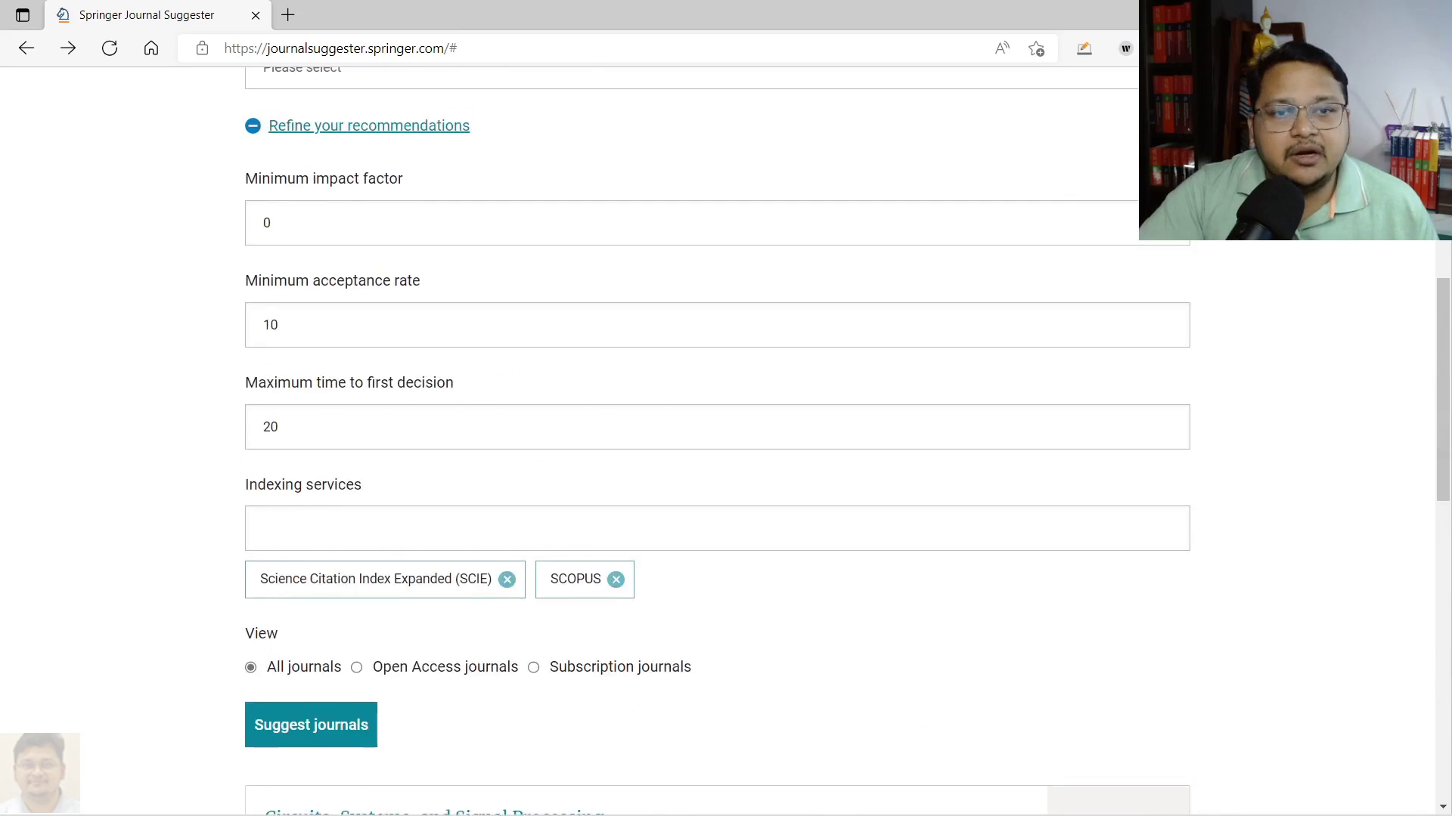
scroll(718, 454, up, 8)
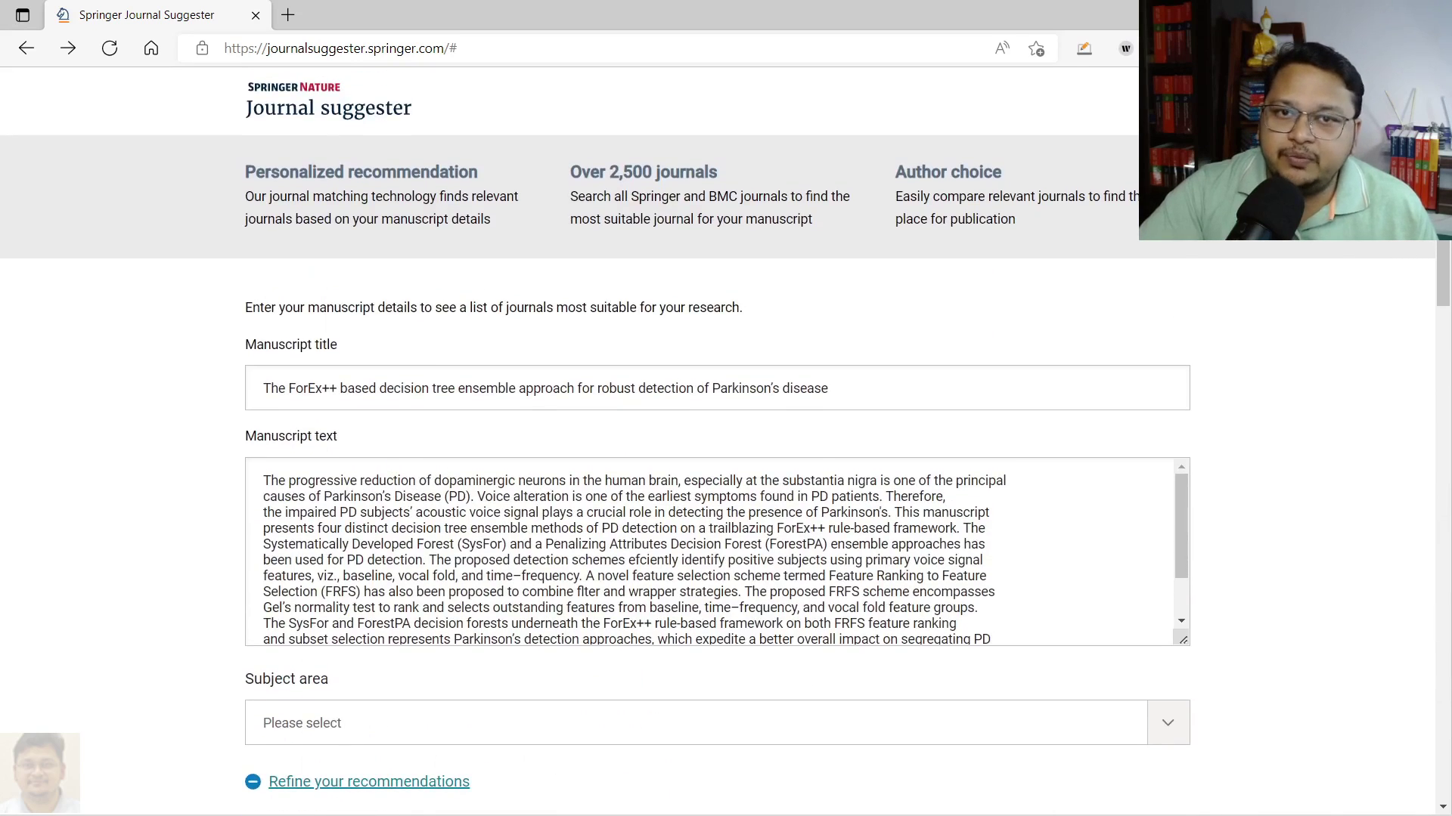